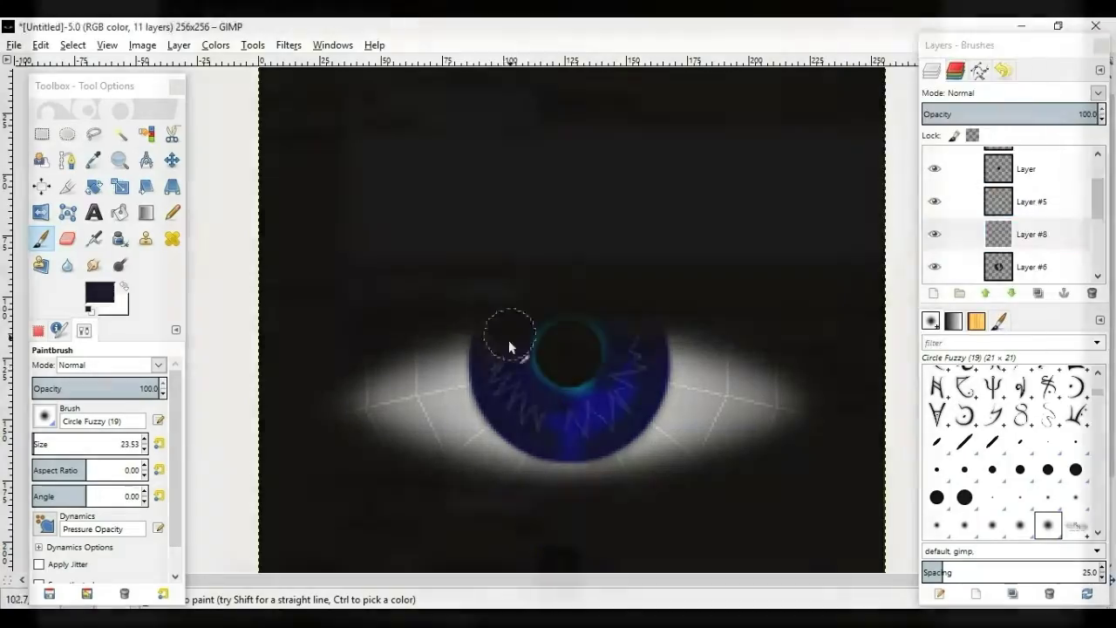
Fill in the product submission form with location Female Bundles, name "test bundle", description "." and rating General Audience.
scroll(486, 224, "down", 20)
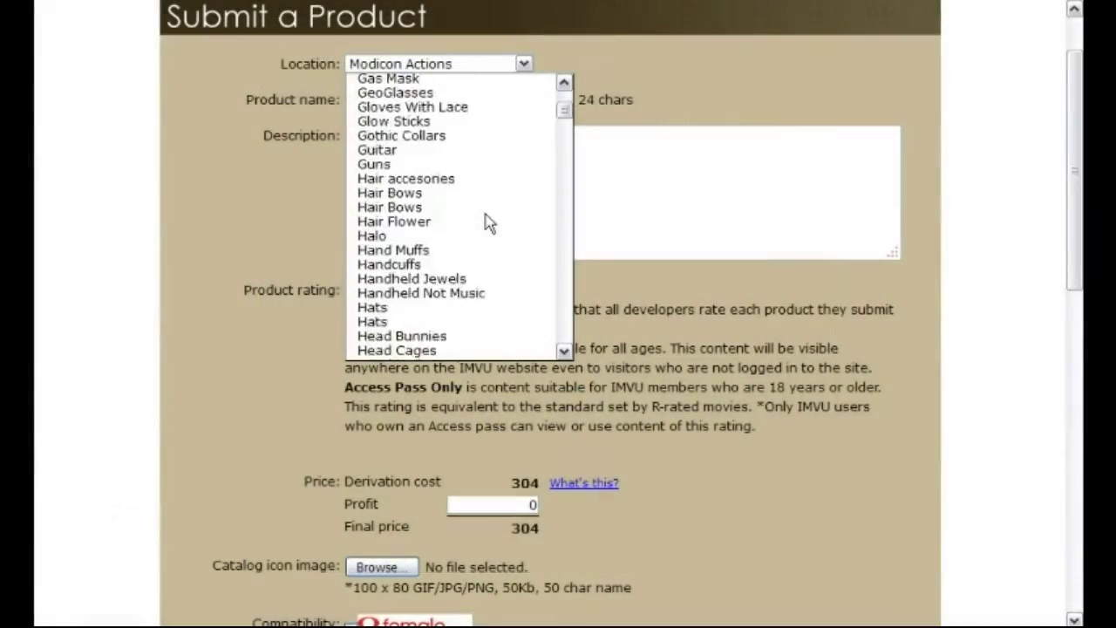
left_click(480, 225)
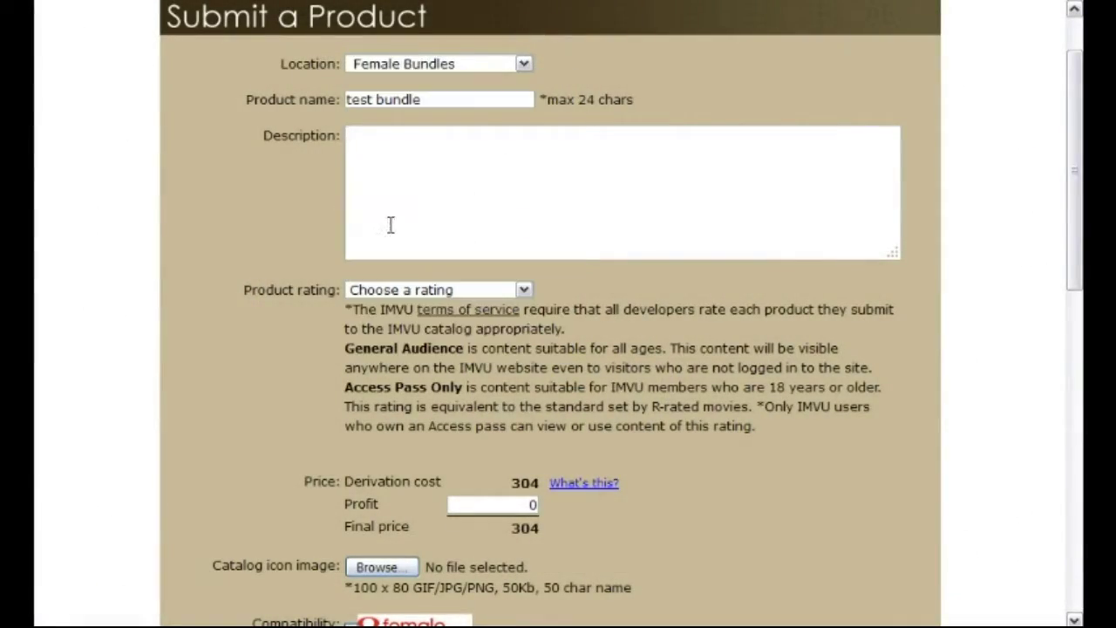
left_click(391, 225)
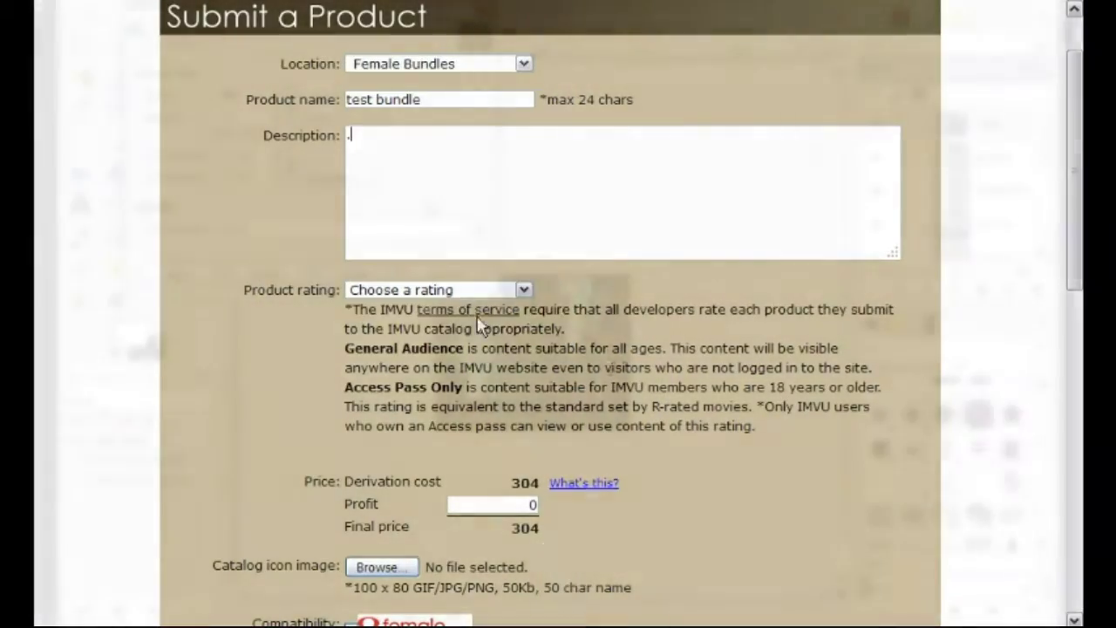
left_click(439, 289)
left_click(402, 318)
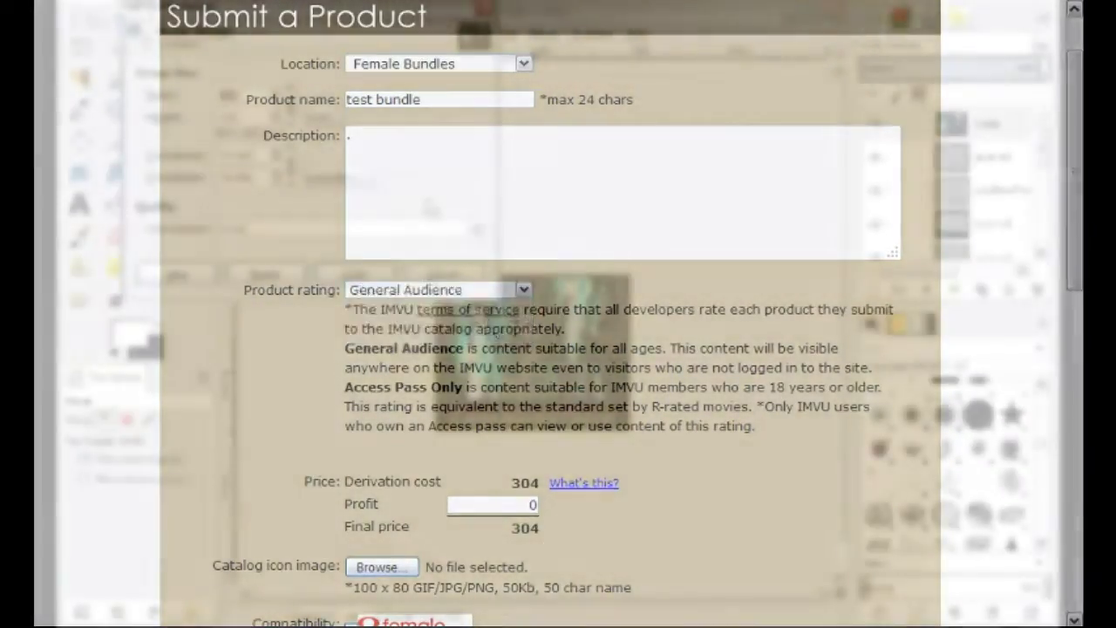
scroll(482, 341, "down", 6)
type("0")
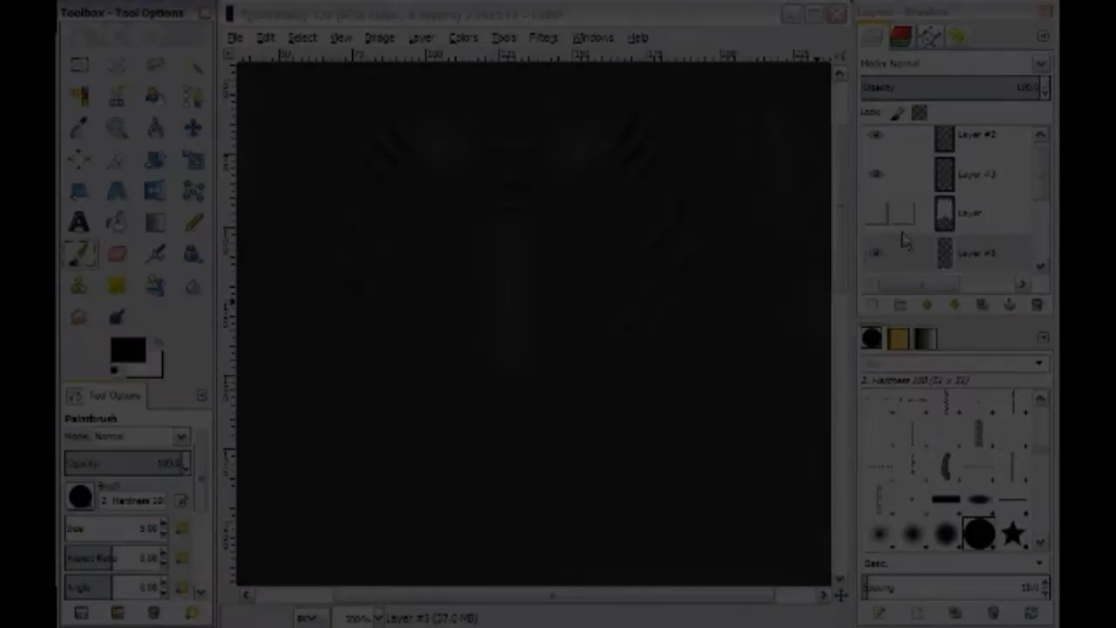
Hide the layer named Layer in the GIMP image and toggle the visibility of Layer #5.
left_click(886, 213)
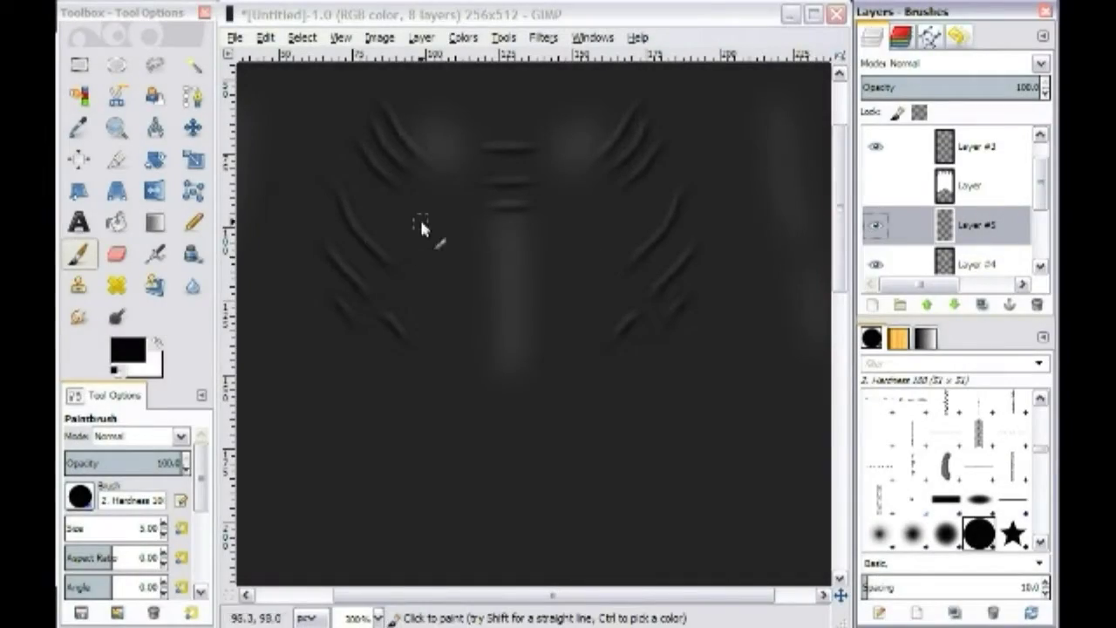
scroll(924, 209, "down", 2)
left_click(878, 221)
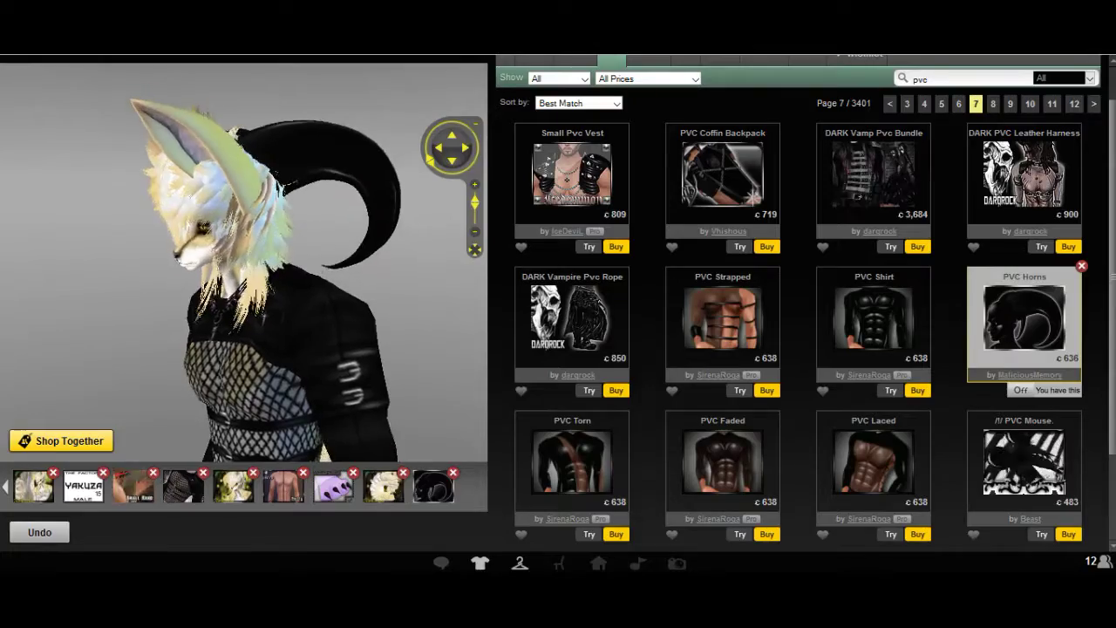
Open the full product page of the PVC Horns from the pvc catalog results and look through its details.
left_click(947, 79)
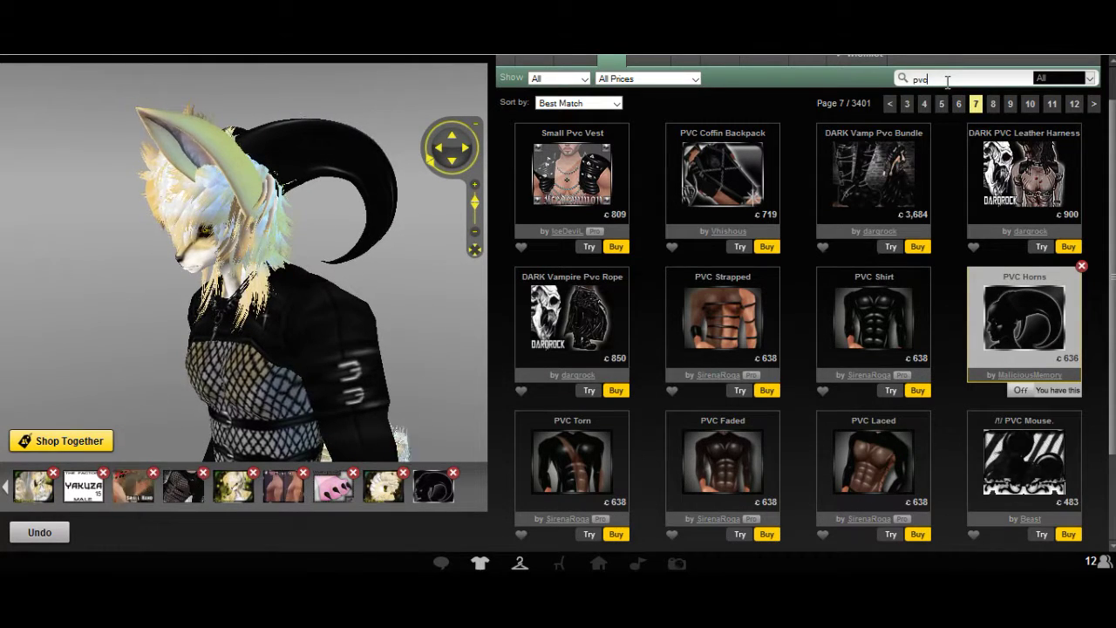
mouse_move(875, 281)
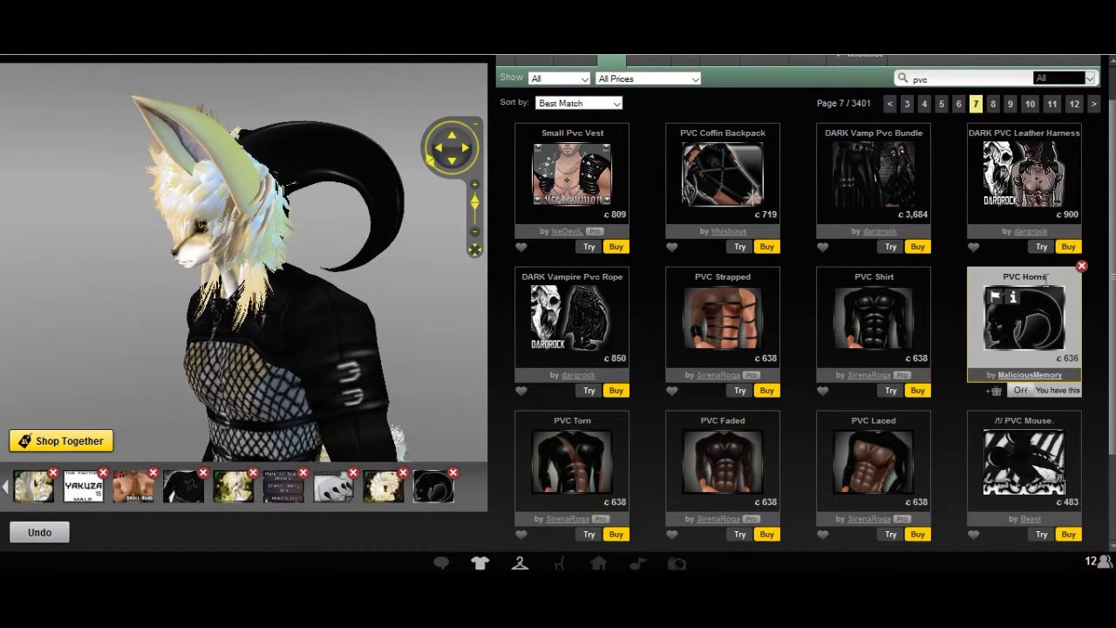
mouse_move(1029, 394)
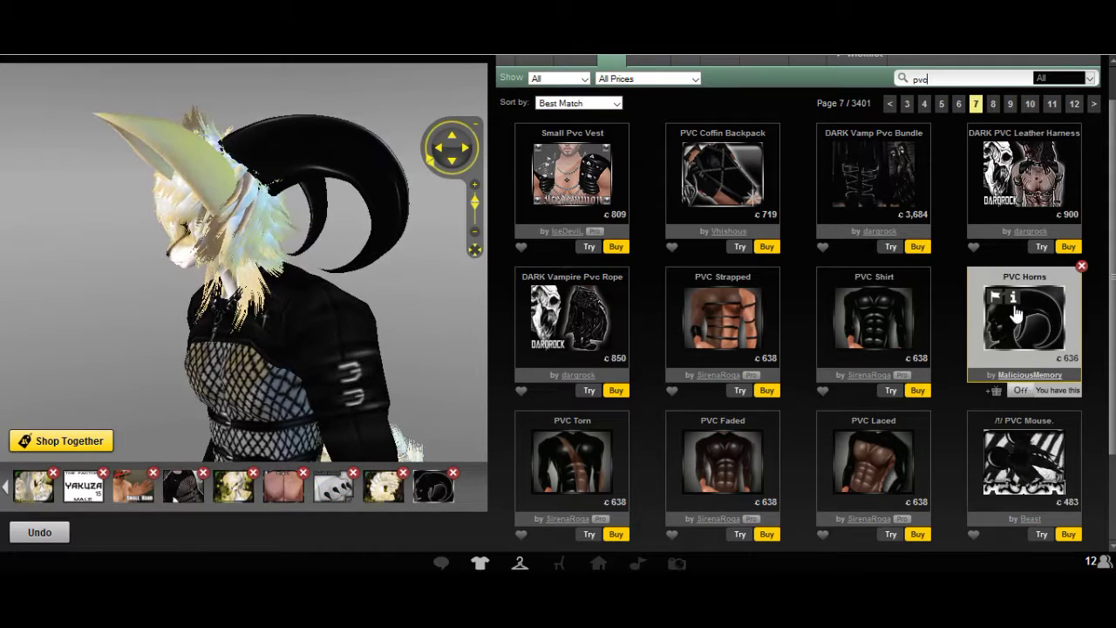
left_click(1013, 300)
left_click(638, 407)
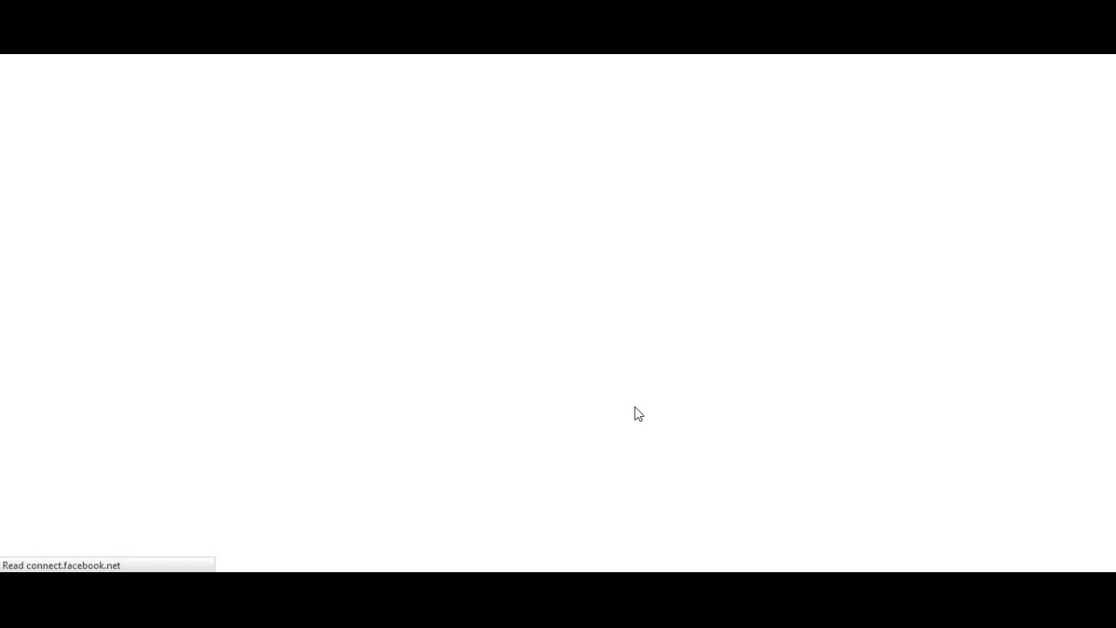
scroll(983, 349, "down", 3)
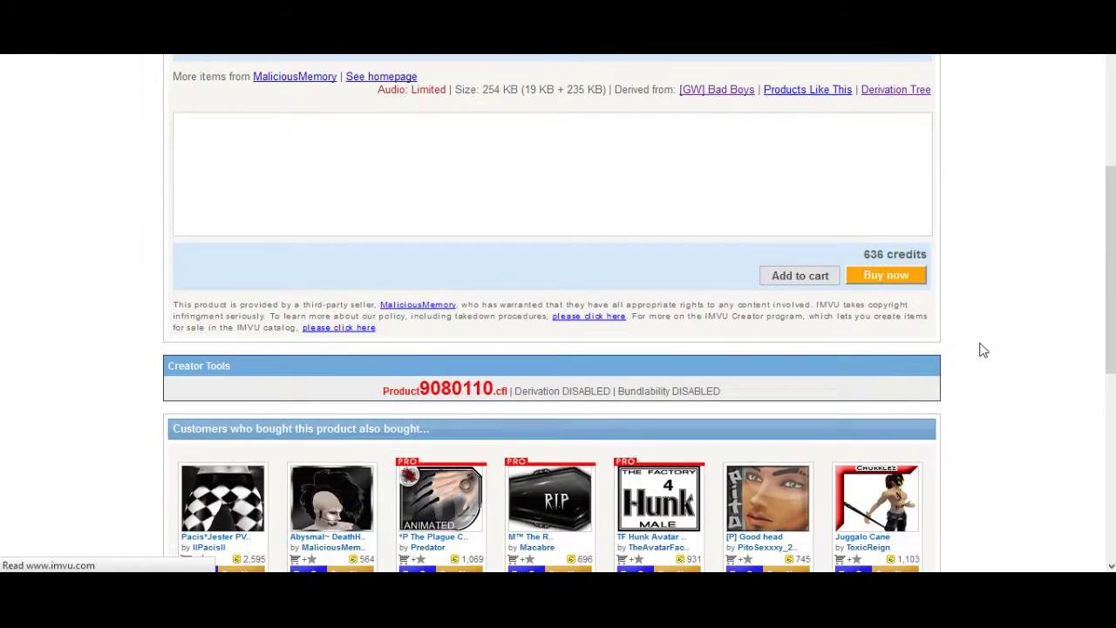
scroll(929, 359, "up", 3)
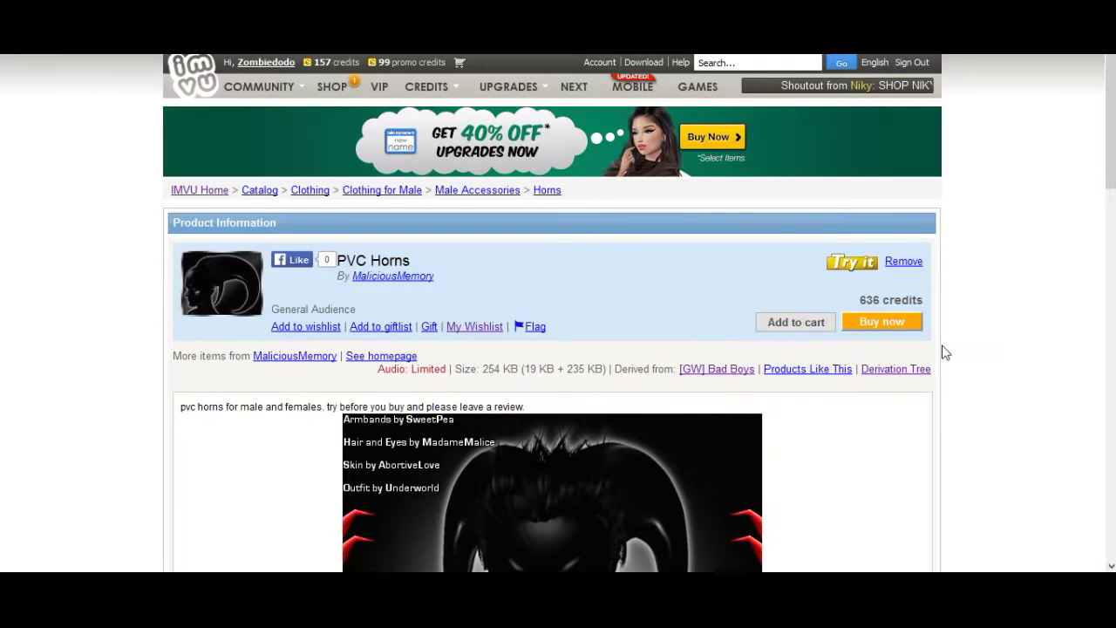
Follow the PVC Horns derivation tree to [GW] Bad Boys and derive a new product from it.
left_click(881, 369)
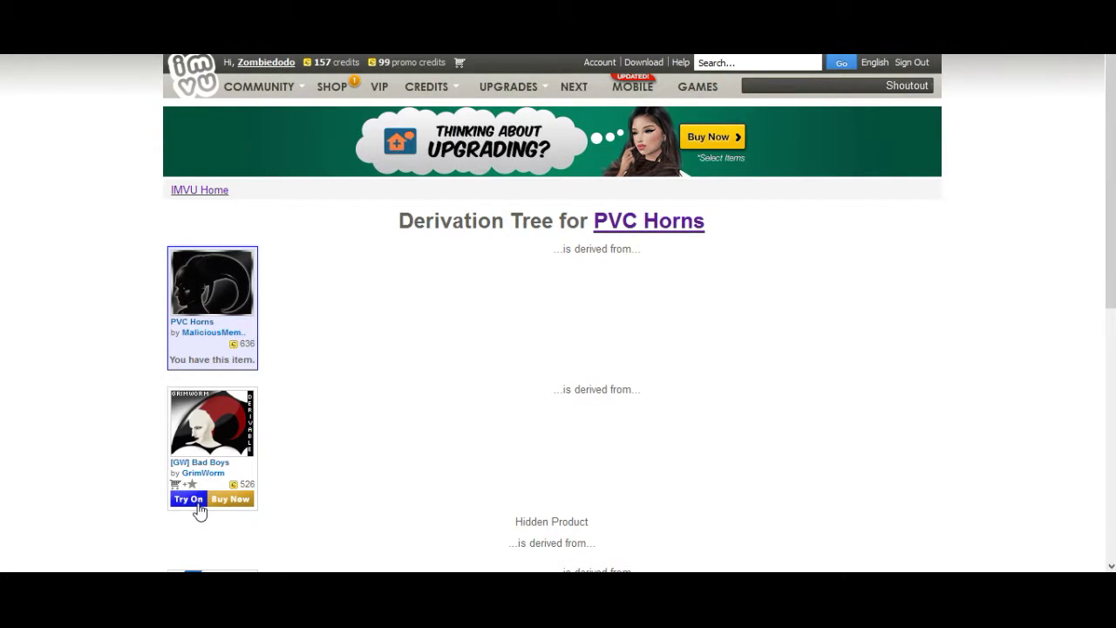
left_click(200, 511)
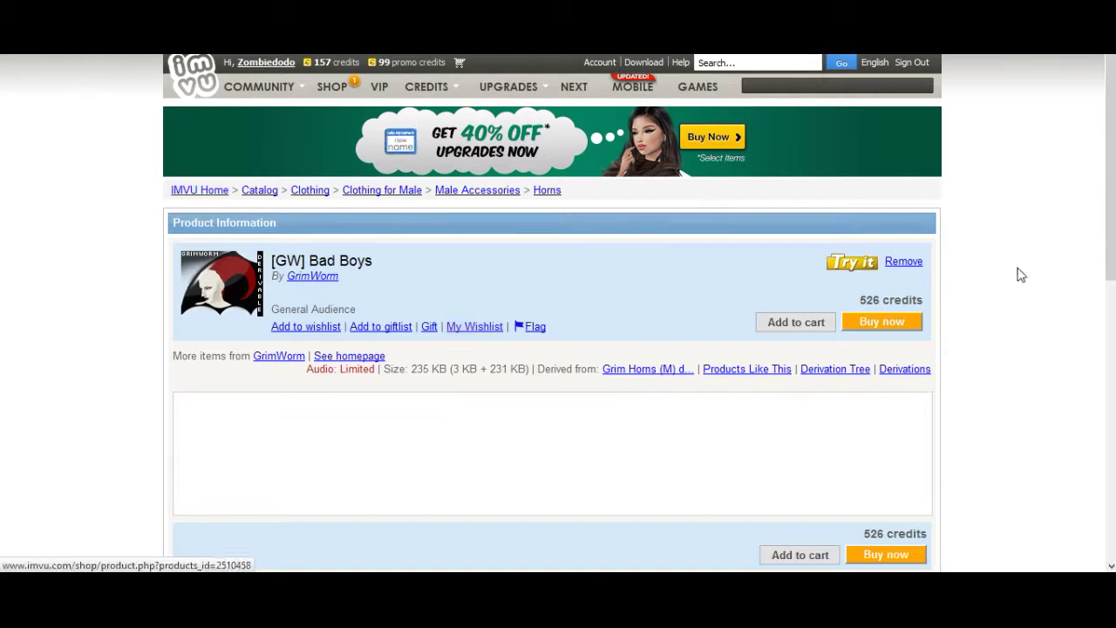
scroll(857, 428, "down", 3)
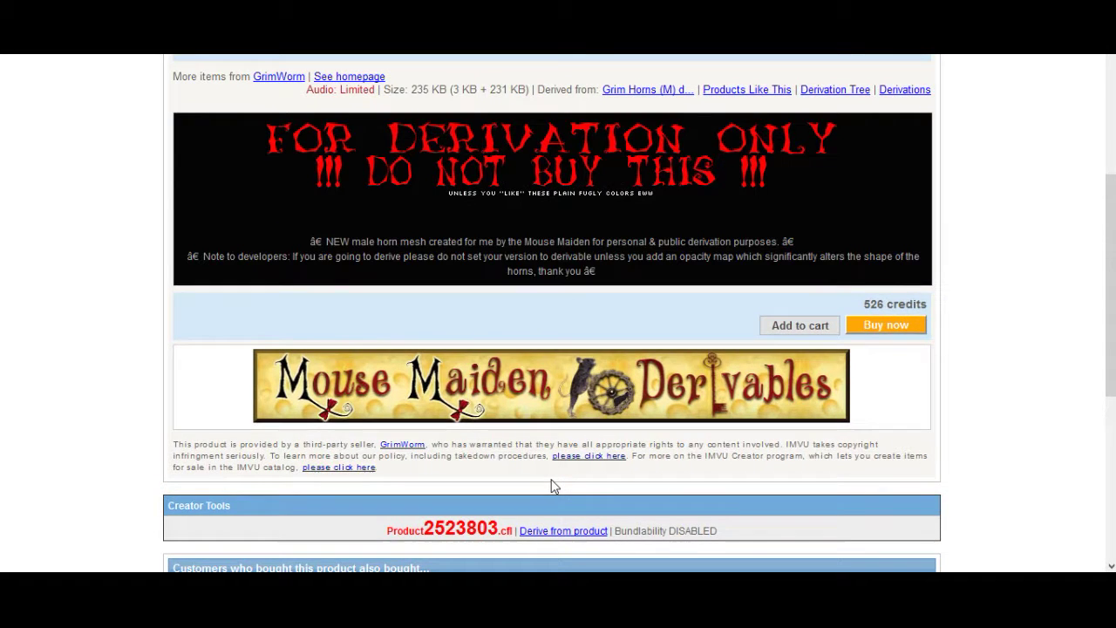
scroll(558, 471, "down", 1)
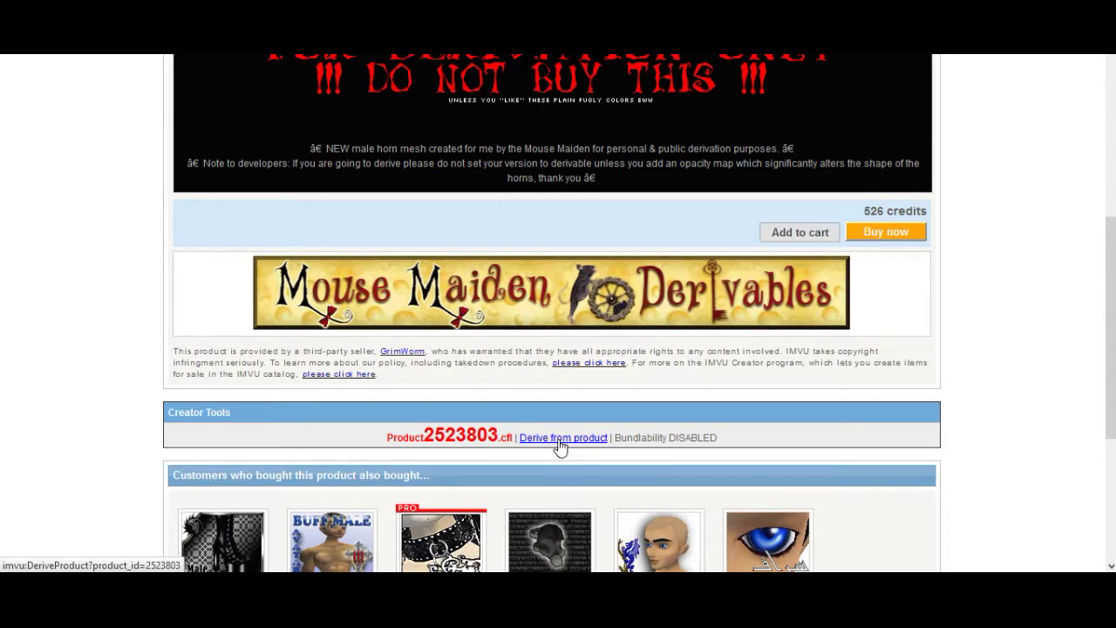
left_click(561, 439)
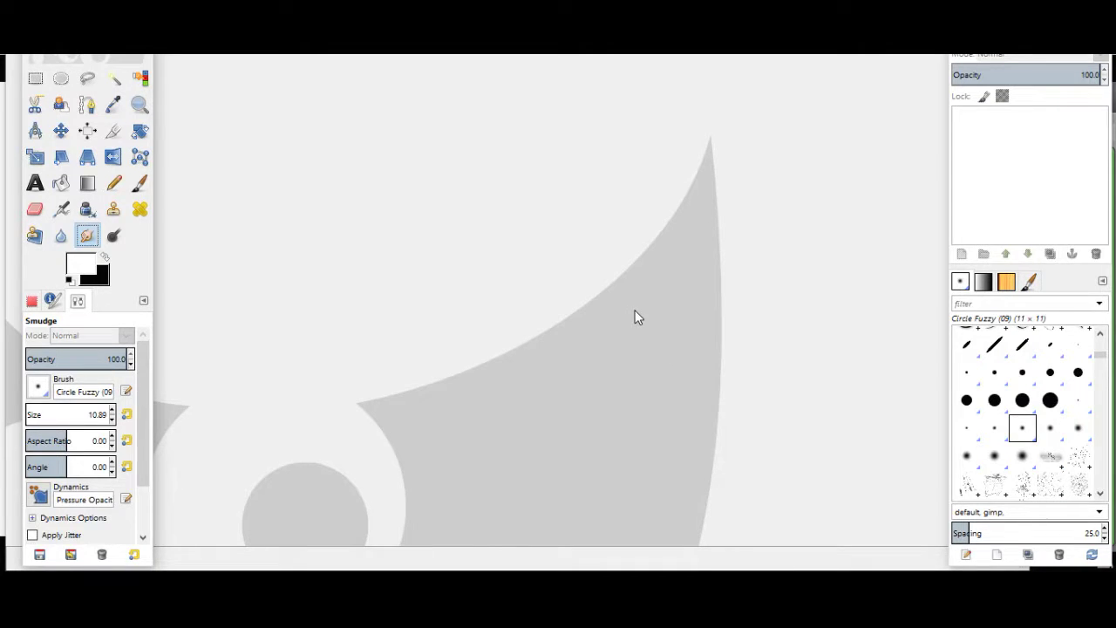
Create a new 256 × 256 px image in GIMP.
key("ctrl+n")
left_click(654, 315)
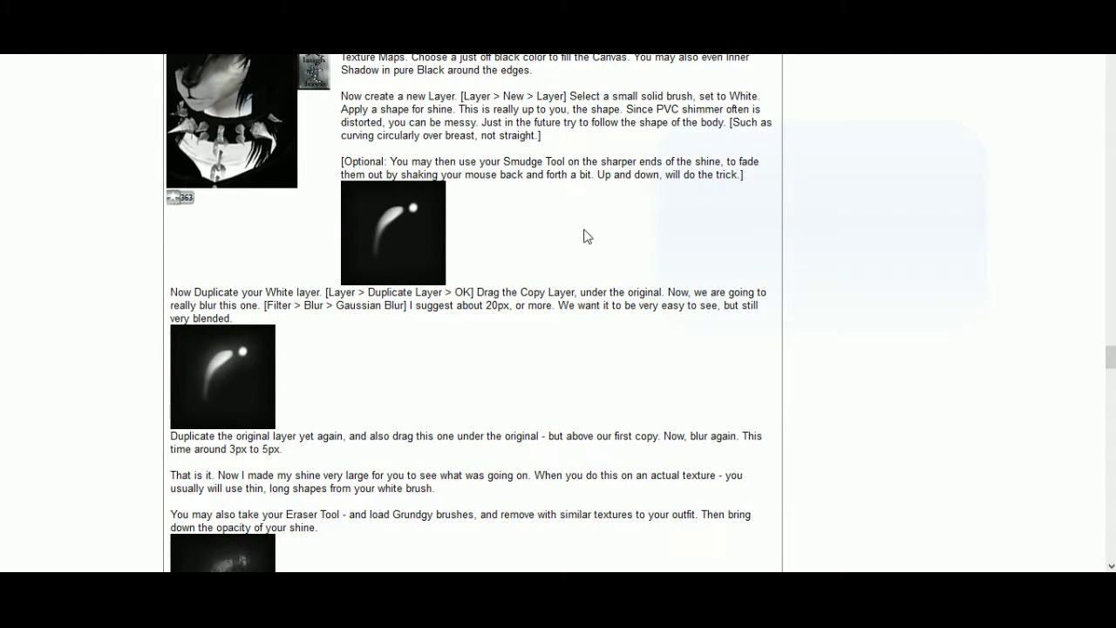
Read through the forum tutorial on making PVC shine, examining its written steps and example images.
scroll(349, 359, "down", 2)
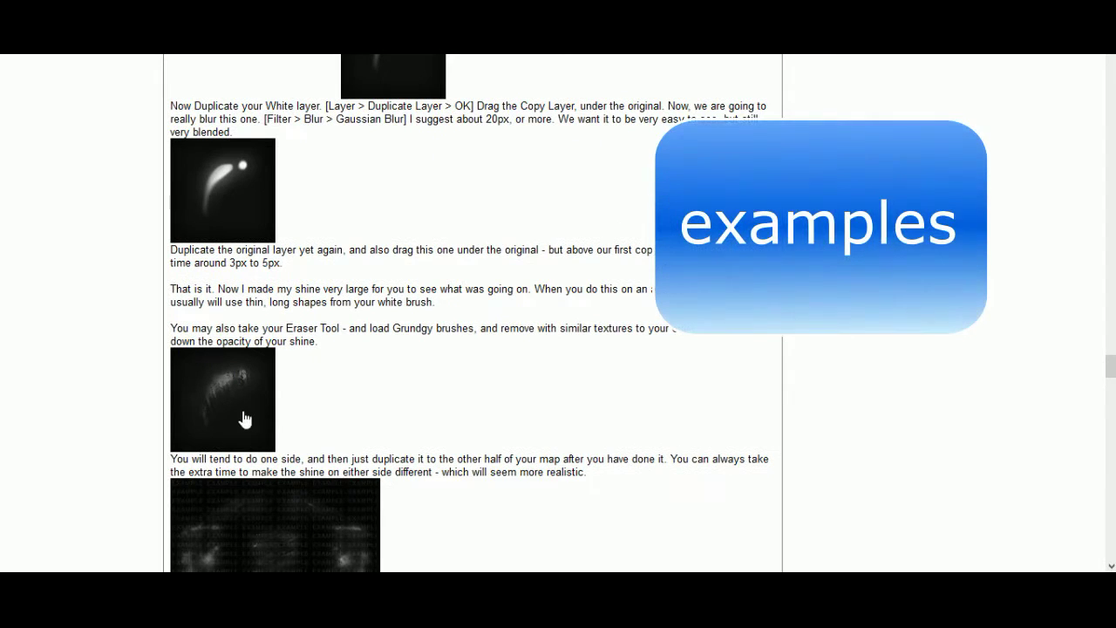
scroll(259, 428, "down", 3)
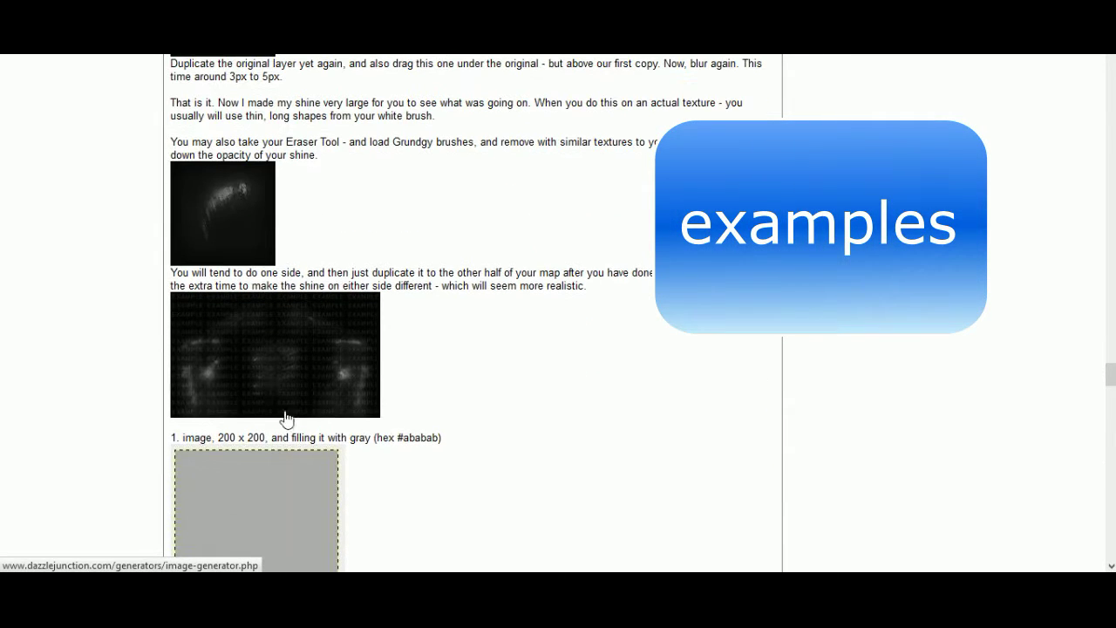
scroll(478, 412, "down", 4)
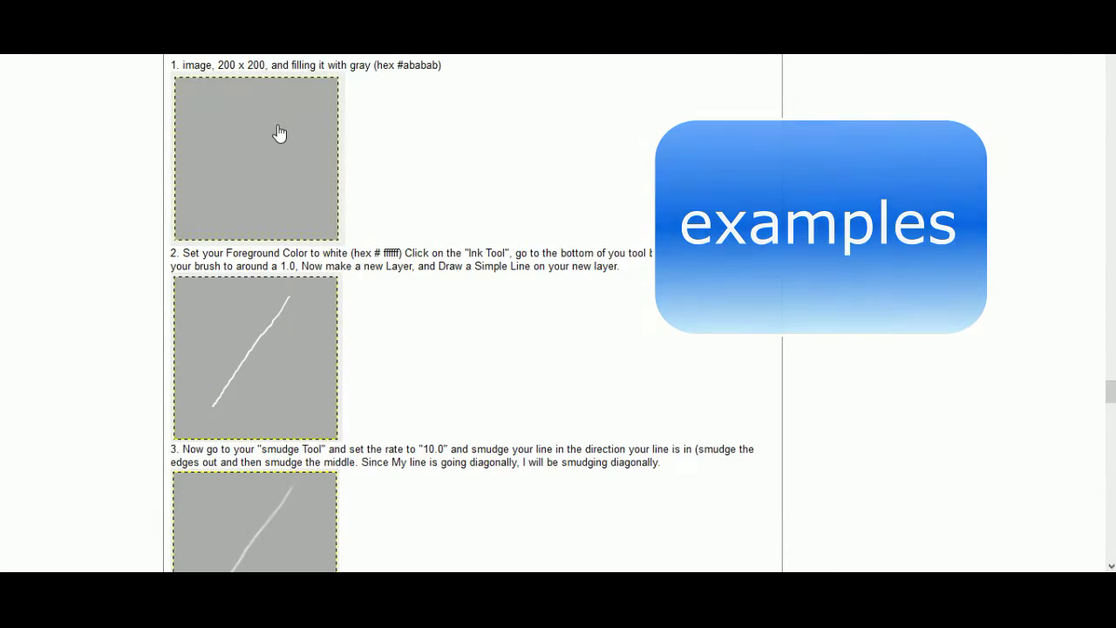
scroll(279, 133, "down", 6)
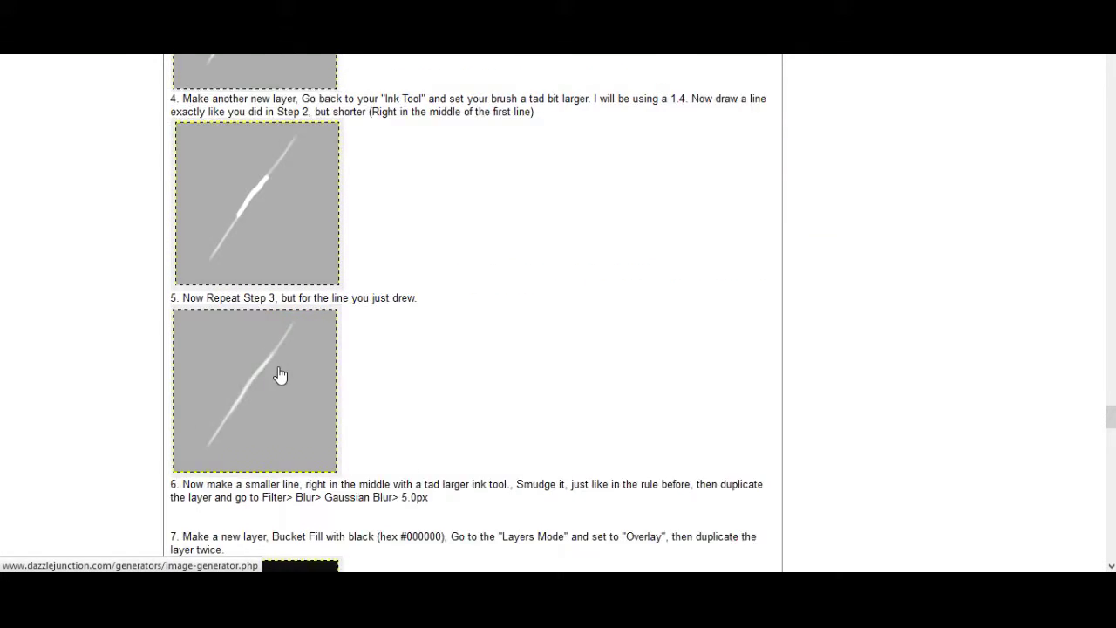
scroll(280, 375, "down", 8)
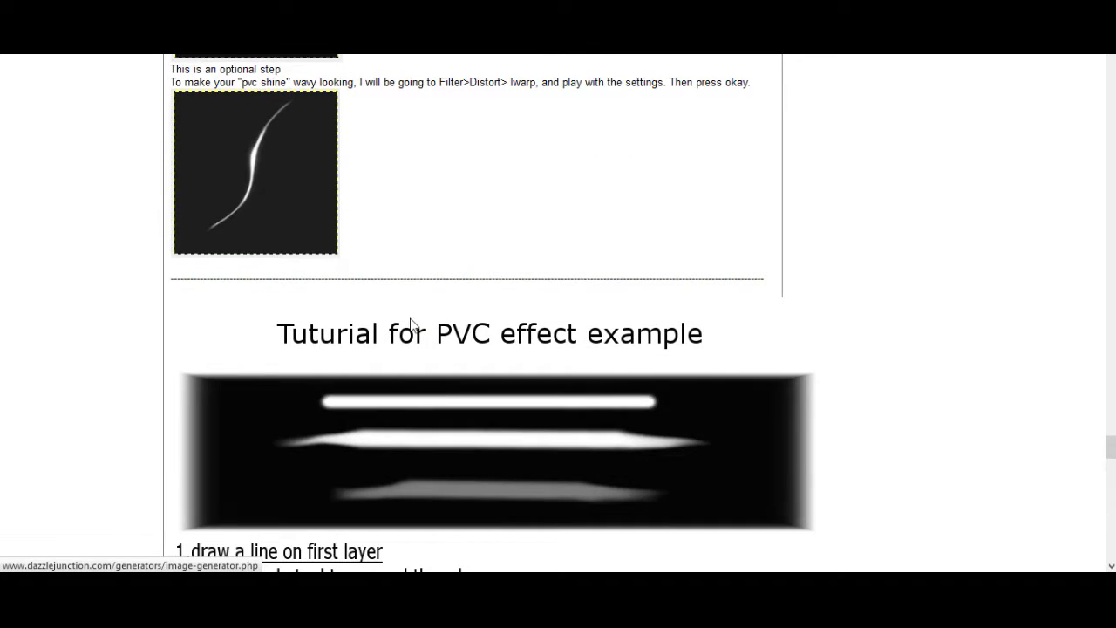
scroll(570, 349, "down", 2)
scroll(858, 330, "down", 3)
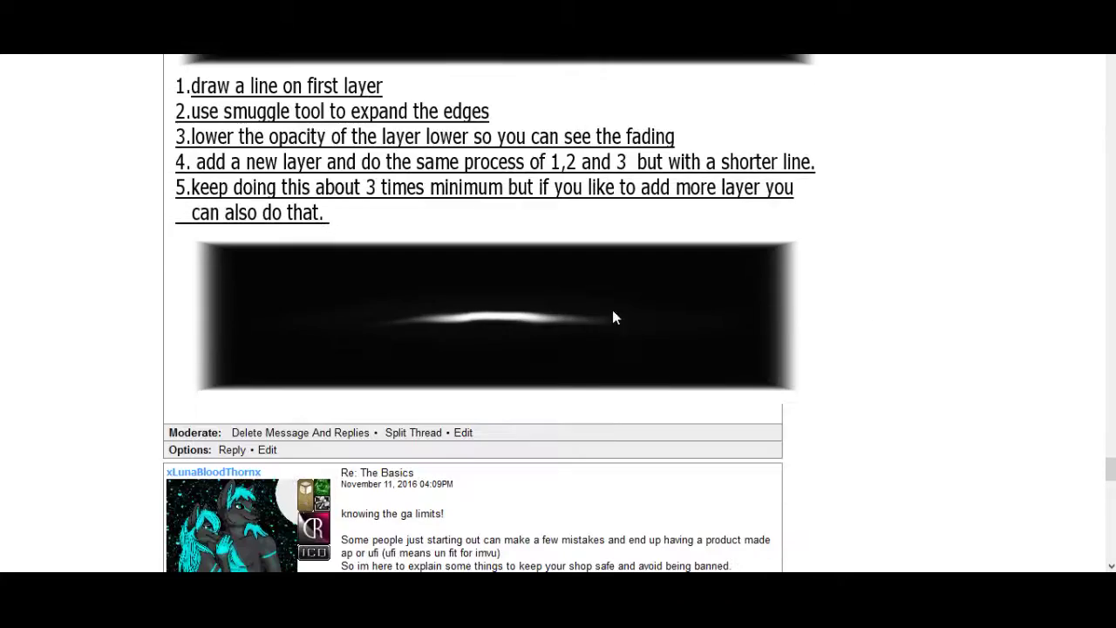
scroll(830, 314, "up", 15)
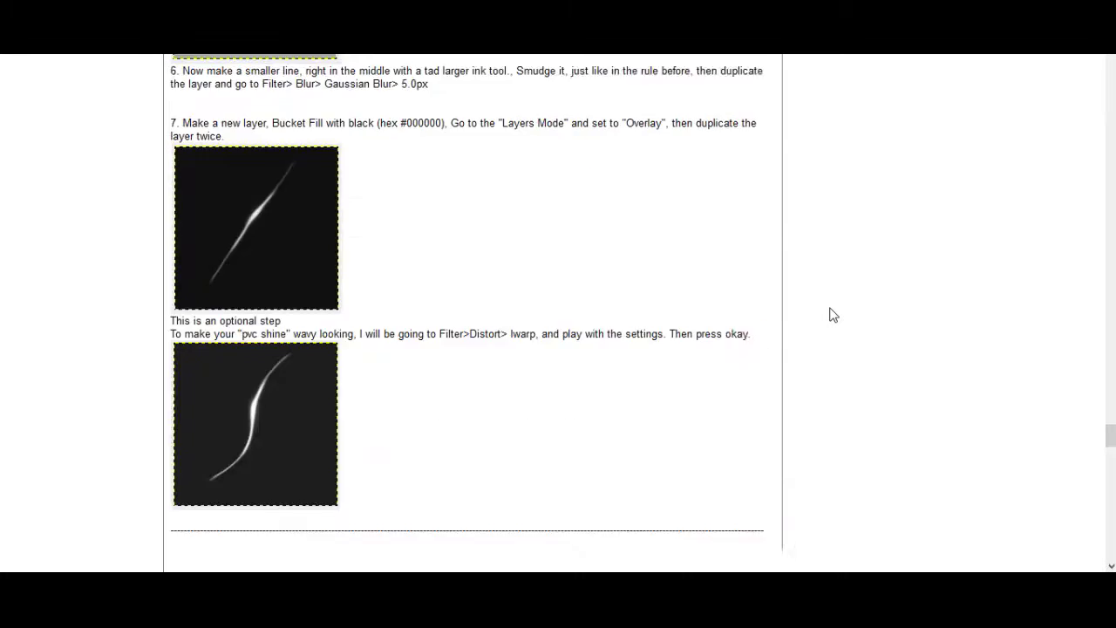
scroll(829, 314, "up", 7)
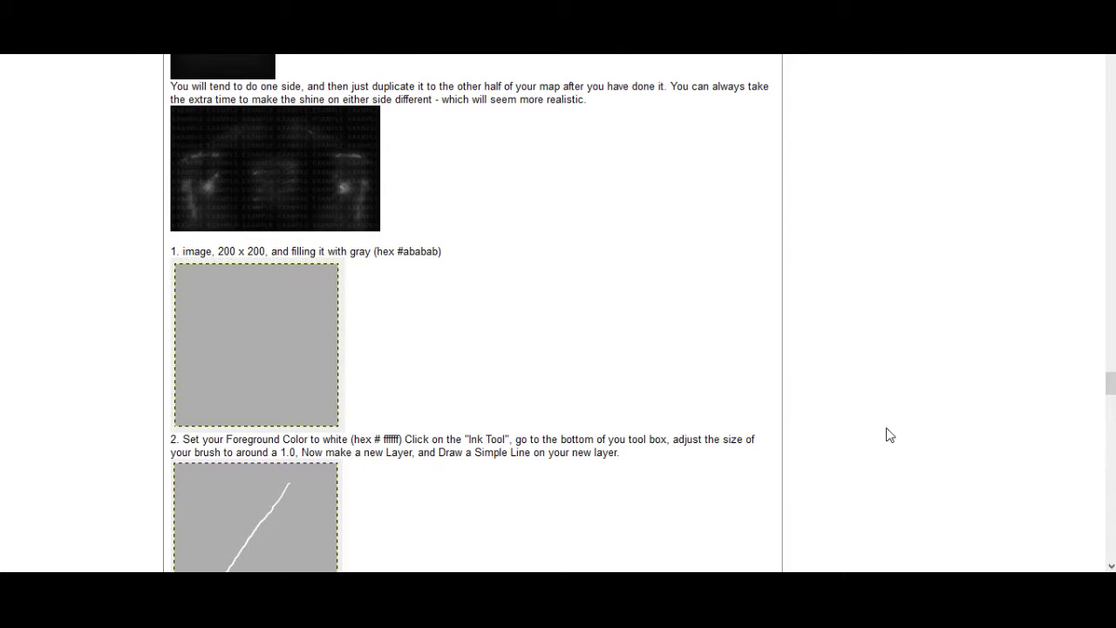
Switch back to GIMP and add a transparent 256 × 256 px layer above the black background.
left_click(625, 584)
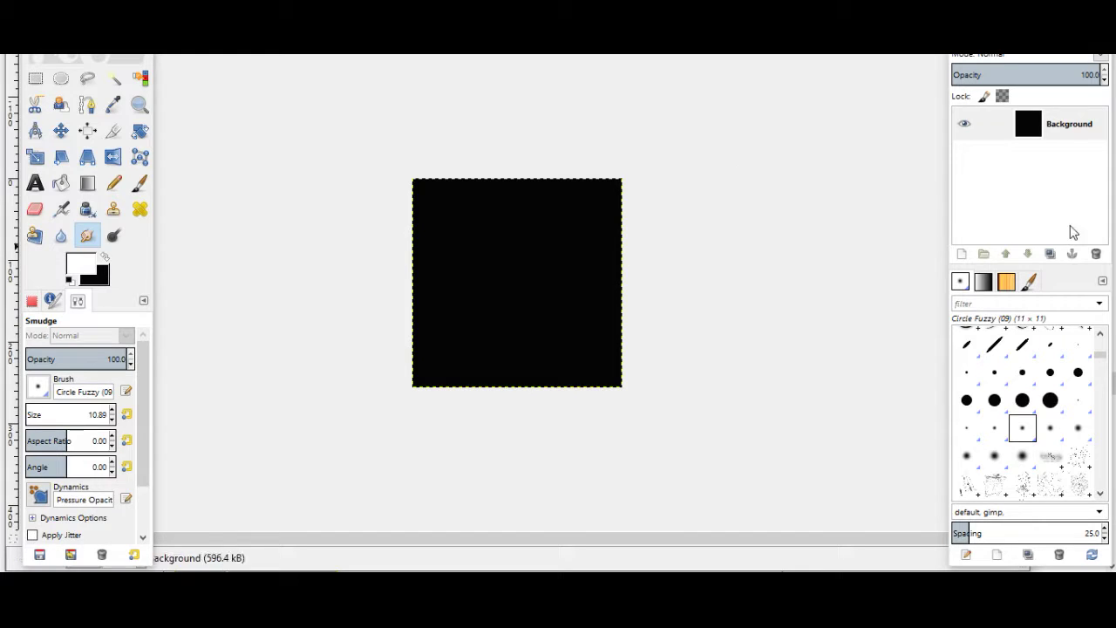
right_click(1059, 137)
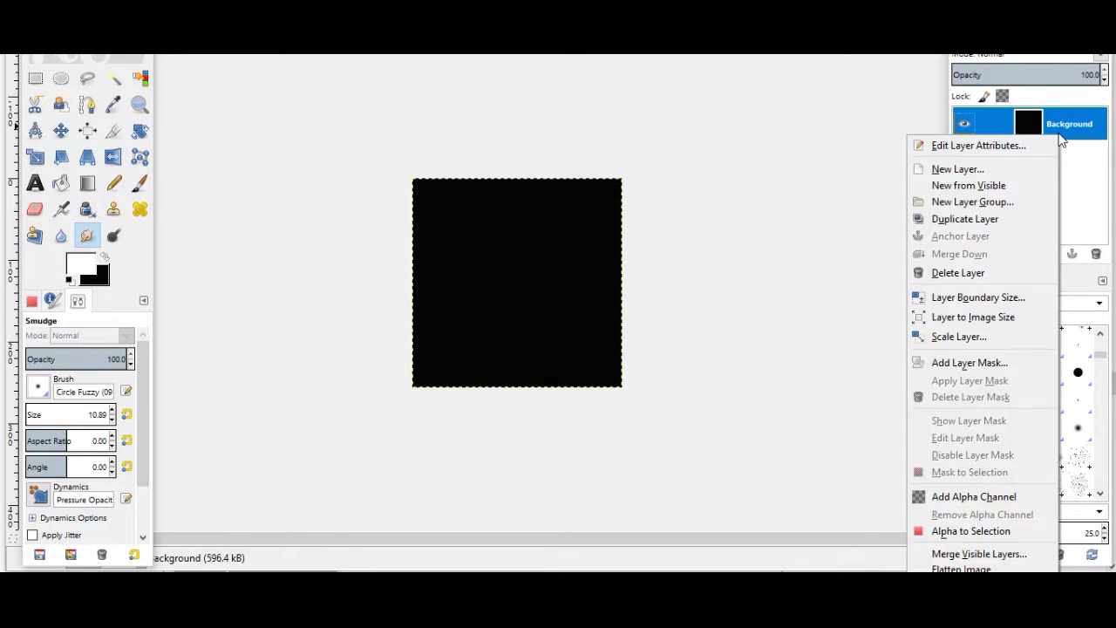
left_click(1008, 174)
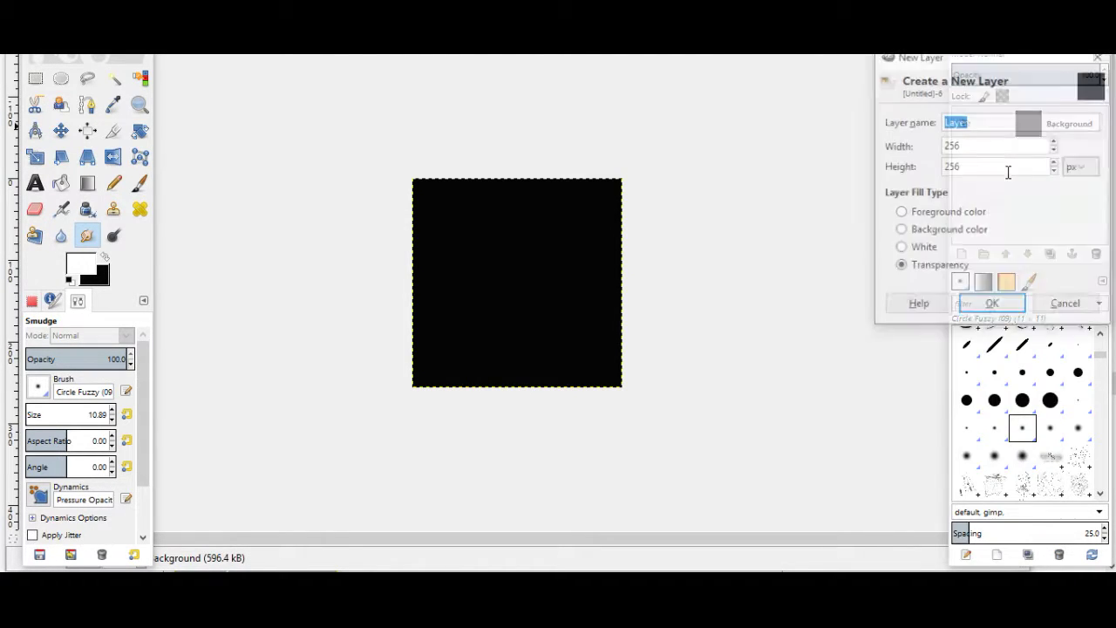
left_click(993, 304)
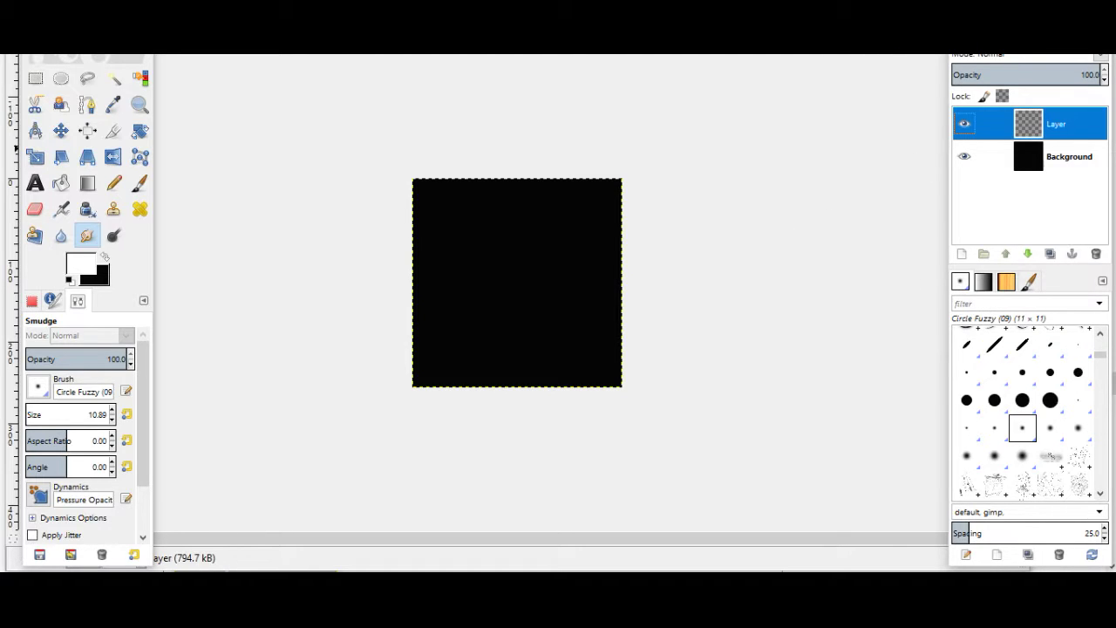
Paint four separate horizontal white lines on the new layer with the Paintbrush at size 25.89.
left_click_drag(105, 27, 113, 59)
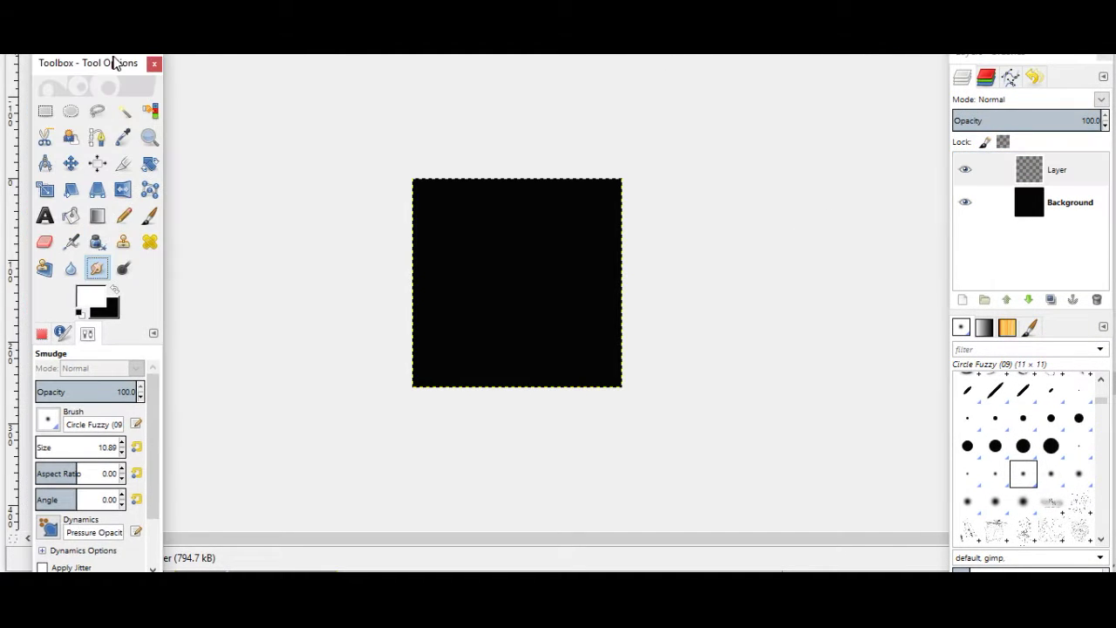
left_click(148, 217)
left_click(119, 443)
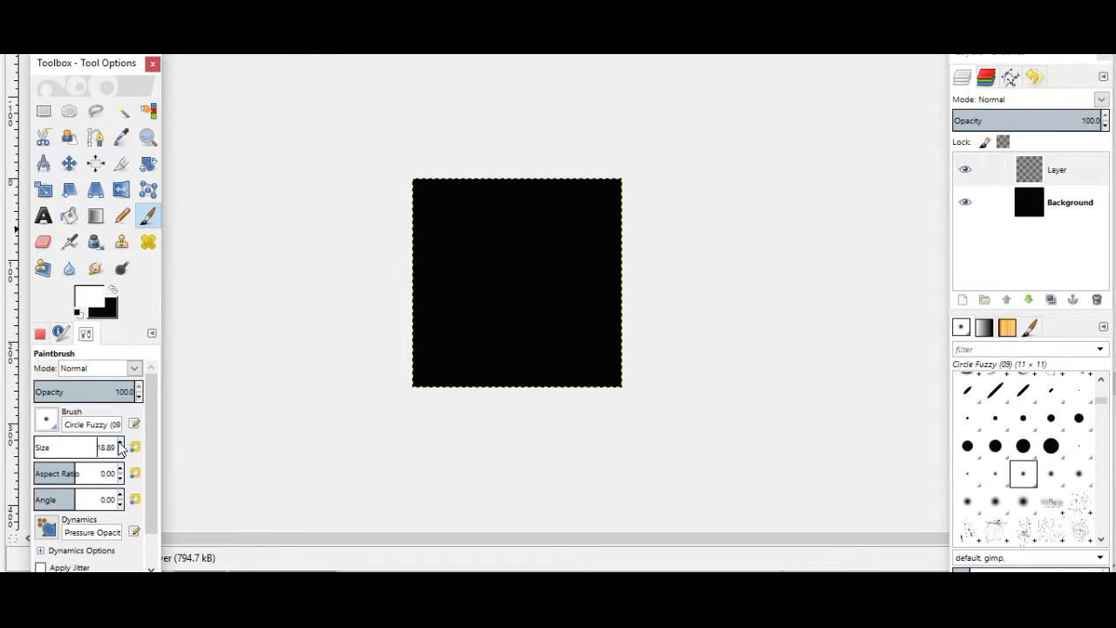
left_click(463, 222)
left_click(567, 218, "shift")
left_click(465, 270)
left_click(569, 270, "shift")
left_click(471, 319)
left_click(576, 320, "shift")
left_click(571, 354, "shift")
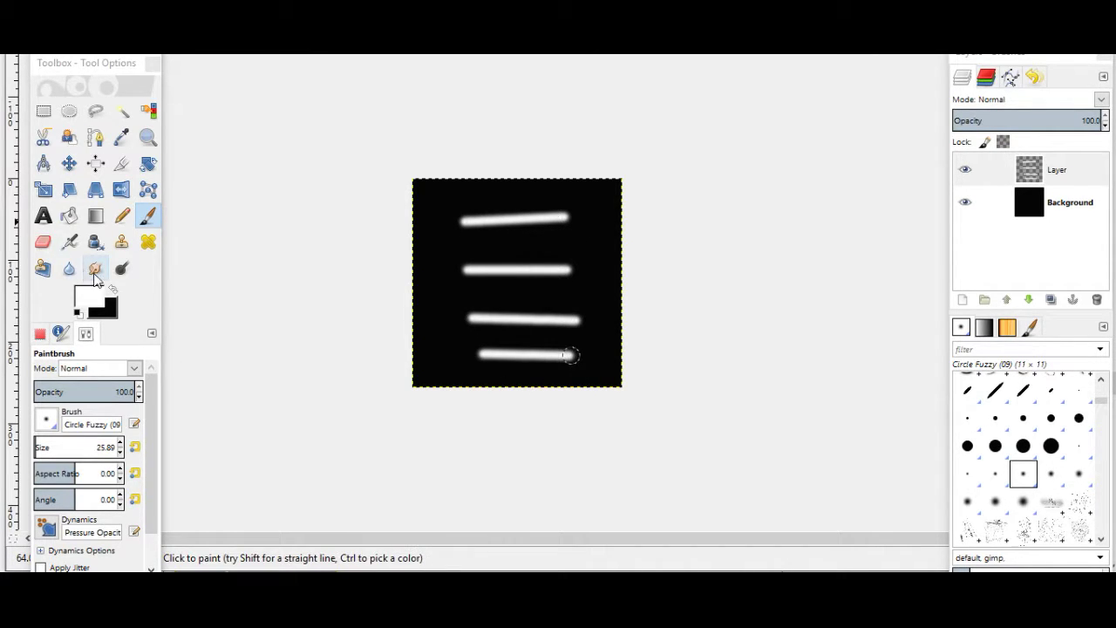
Smudge the ends of the four white lines outward and lower the layer's opacity to 6.6.
key("s")
left_click_drag(465, 220, 414, 218)
left_click_drag(567, 219, 600, 219)
left_click_drag(569, 270, 601, 271)
left_click_drag(477, 273, 430, 272)
left_click_drag(481, 321, 424, 319)
left_click_drag(578, 321, 597, 321)
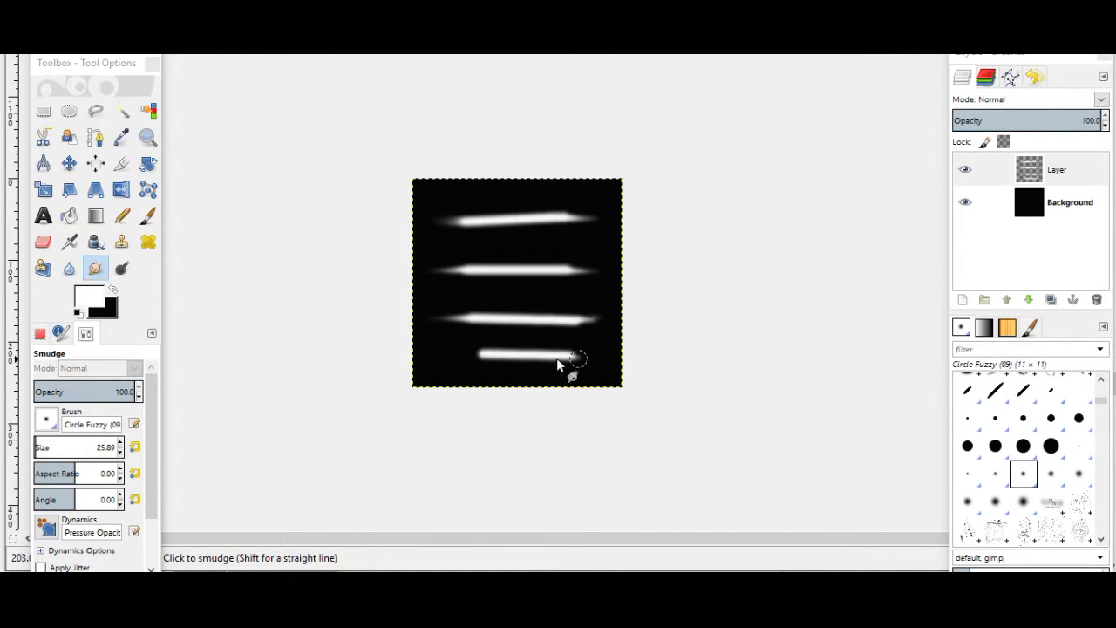
left_click_drag(484, 356, 422, 358)
left_click_drag(1082, 120, 958, 126)
Add a new transparent layer above the faded line layer.
right_click(1046, 175)
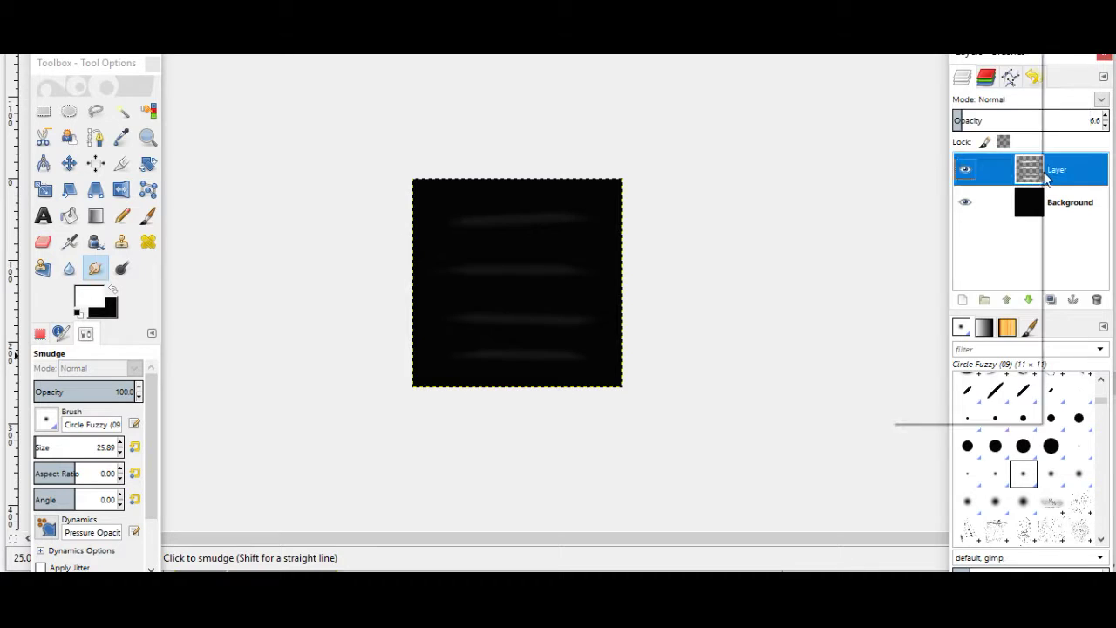
left_click(943, 12)
left_click(1005, 240)
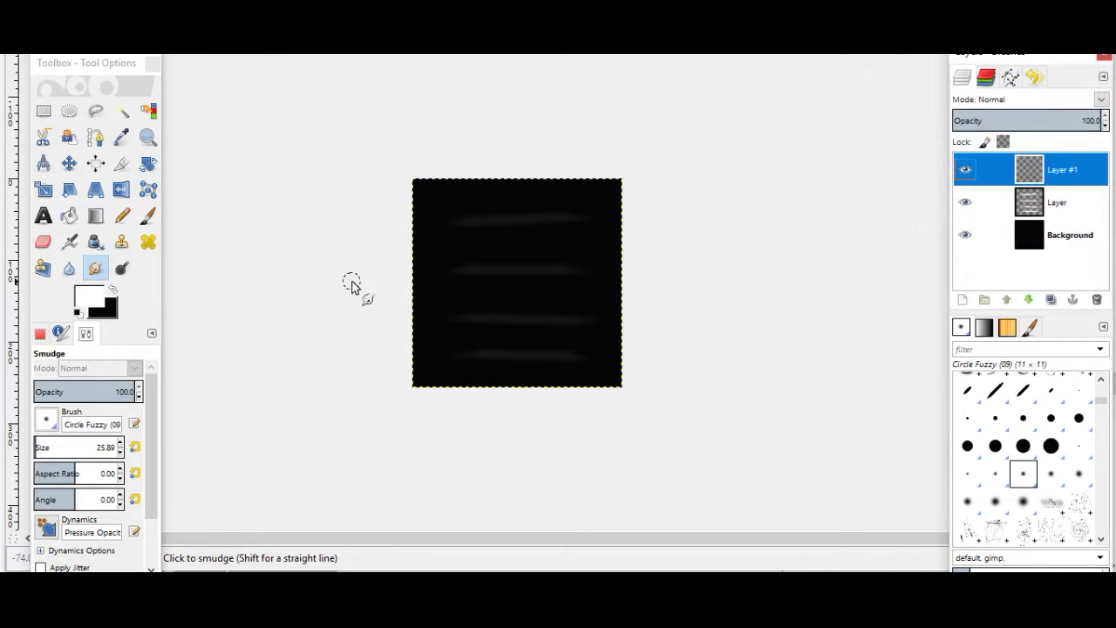
Paint a shorter white line with the Paintbrush at size 18.89 over the middle of each of the four faded lines.
left_click(120, 452)
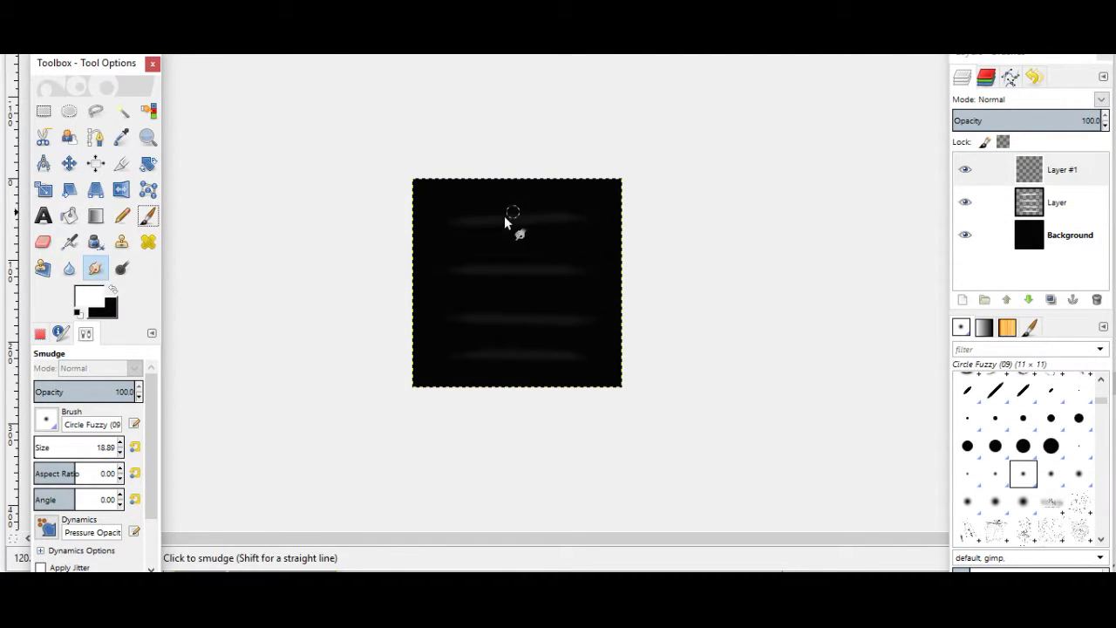
left_click(147, 216)
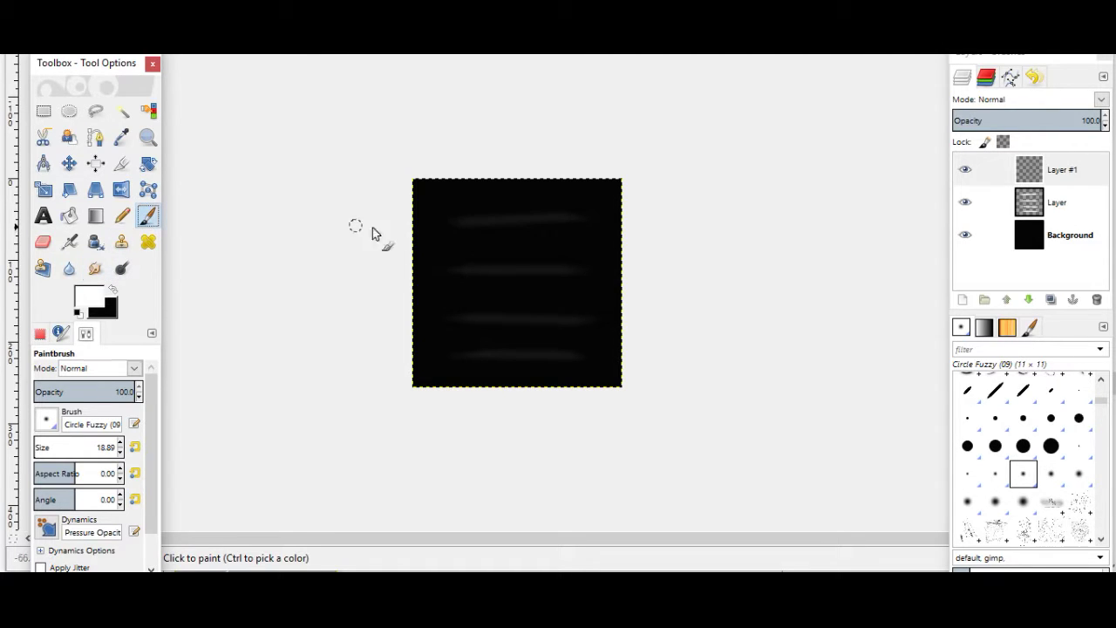
left_click_drag(488, 220, 541, 220)
left_click_drag(496, 271, 539, 272)
left_click(493, 321)
left_click(545, 321, "shift")
left_click(498, 362)
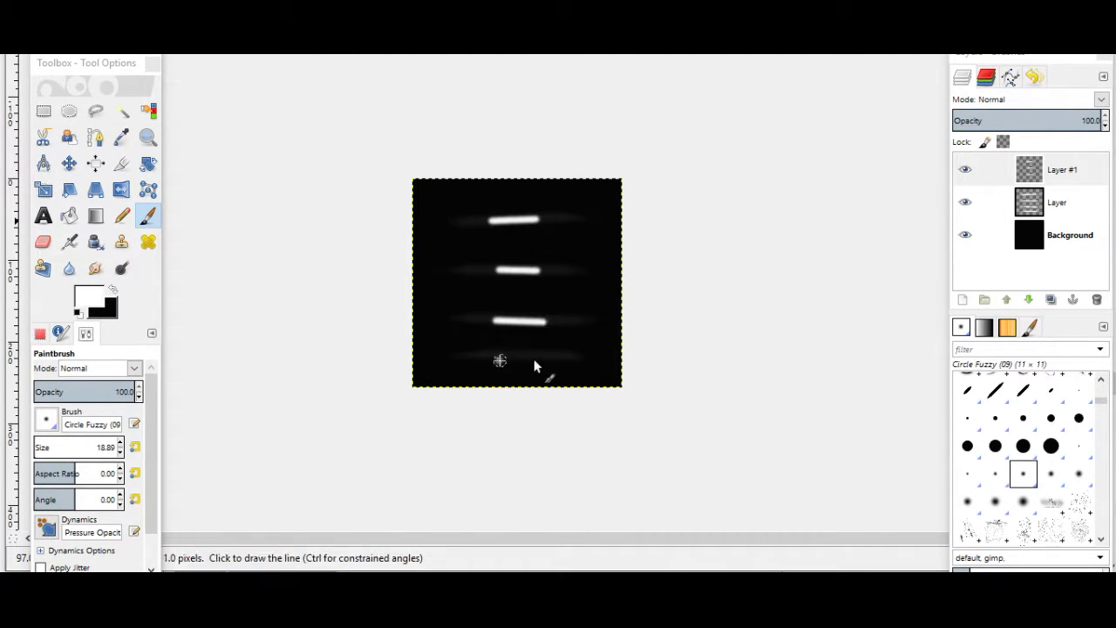
left_click(539, 361, "shift")
Smudge the ends of the four short lines outward and lower their layer's opacity to 18.7.
left_click(95, 268)
mouse_move(527, 219)
left_mouse_down()
mouse_move(539, 221)
mouse_move(459, 224)
mouse_move(531, 225)
left_mouse_up()
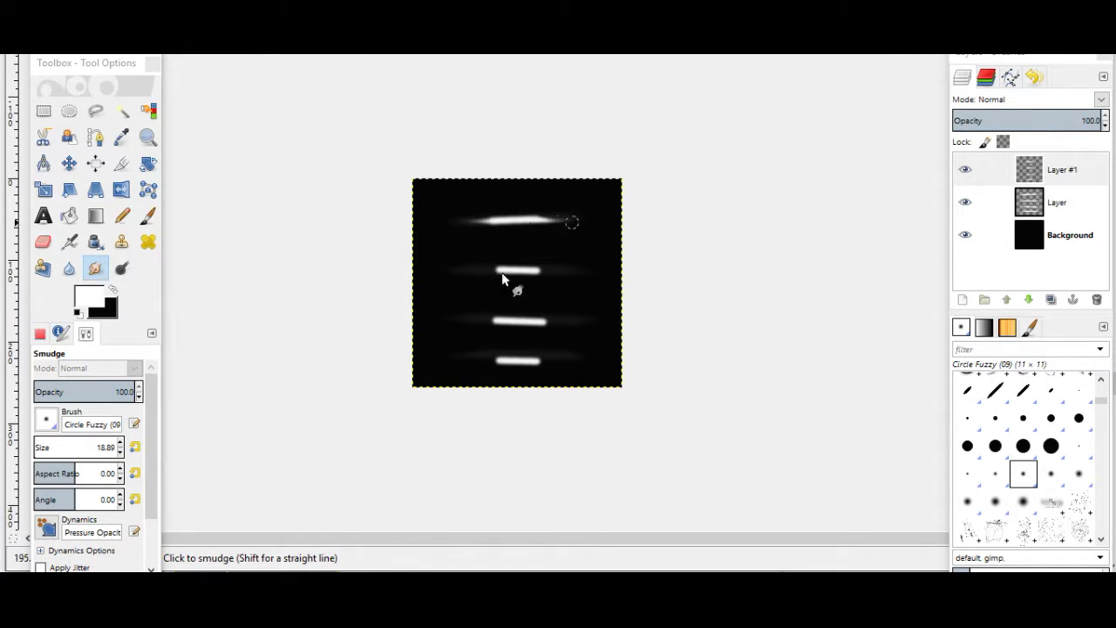
left_click_drag(506, 268, 544, 276)
mouse_move(498, 323)
left_mouse_down()
mouse_move(449, 320)
mouse_move(592, 325)
left_mouse_up()
left_click_drag(503, 365, 497, 368)
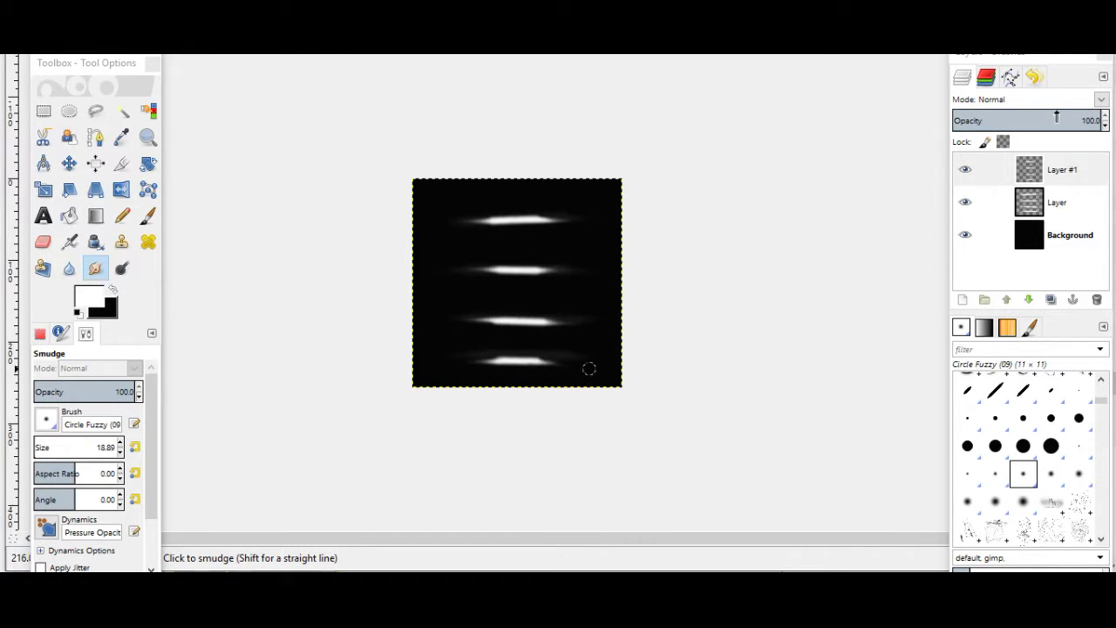
mouse_move(1057, 118)
left_mouse_down()
mouse_move(989, 123)
mouse_move(984, 139)
left_mouse_up()
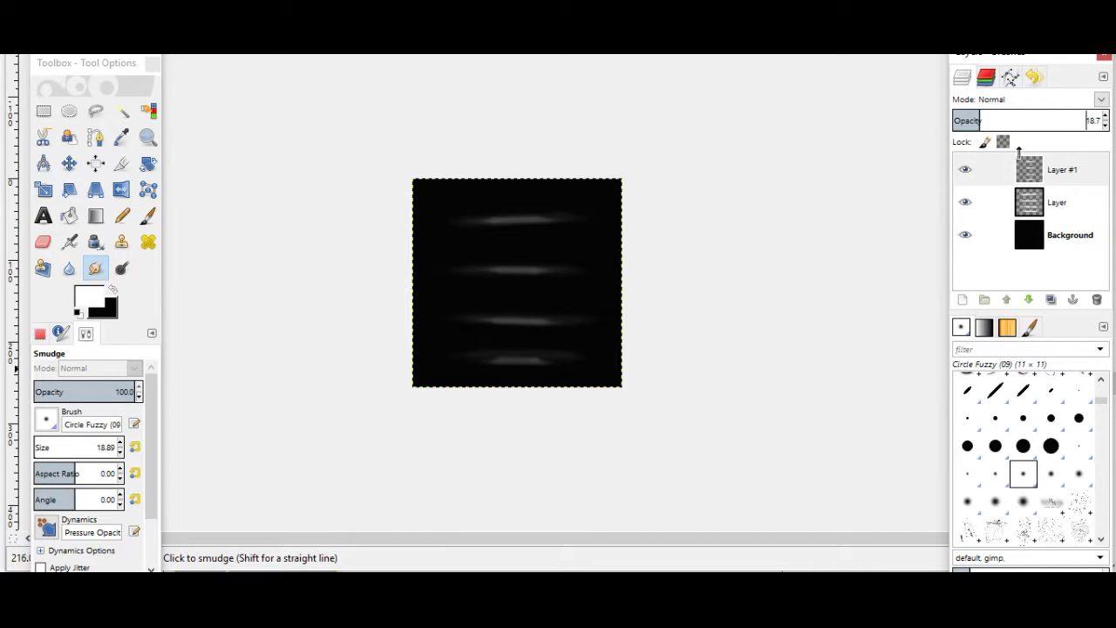
Add a transparent 256 × 256 px layer above the short-line layer.
right_click(1056, 171)
left_click(972, 39)
left_click(982, 243)
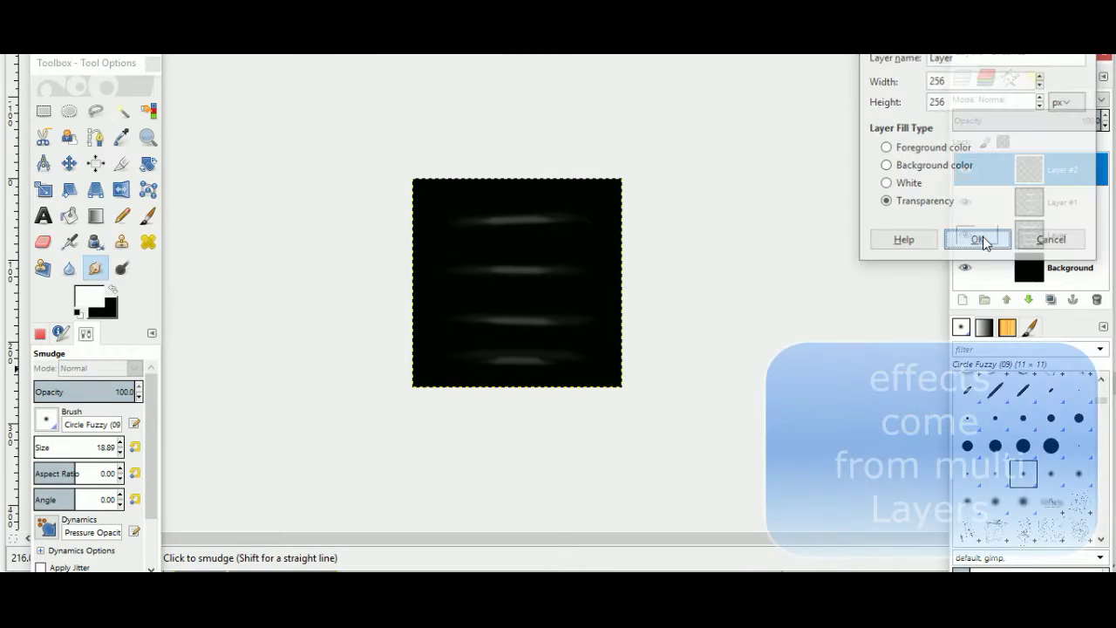
Paint a very short white dash with the Paintbrush at size 8.89 at the centre of each horizontal line.
left_click(120, 452)
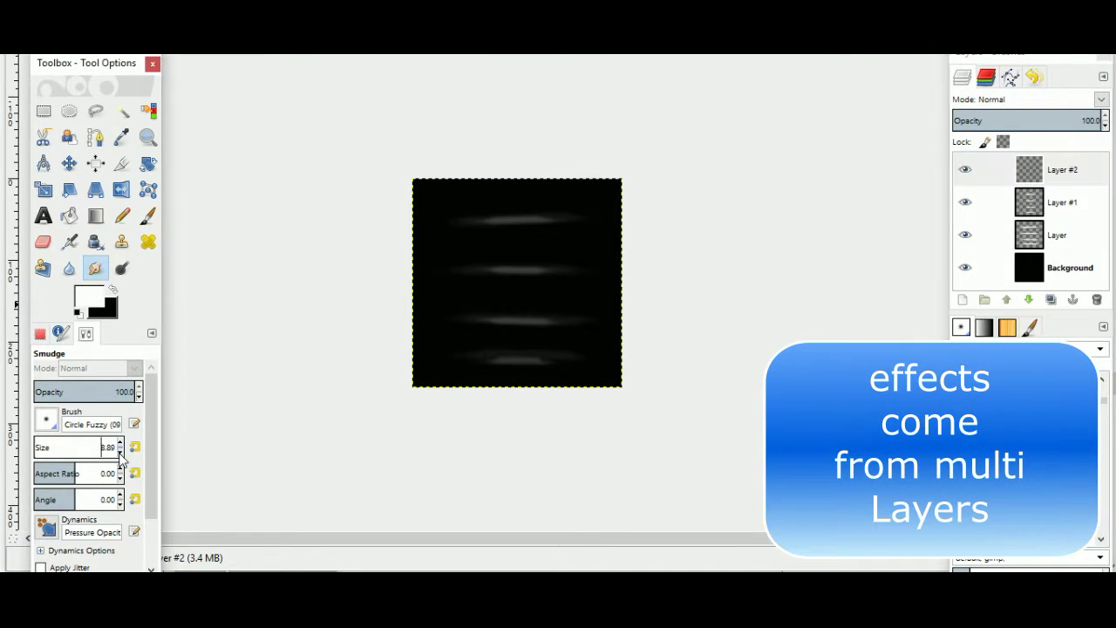
left_click(148, 216)
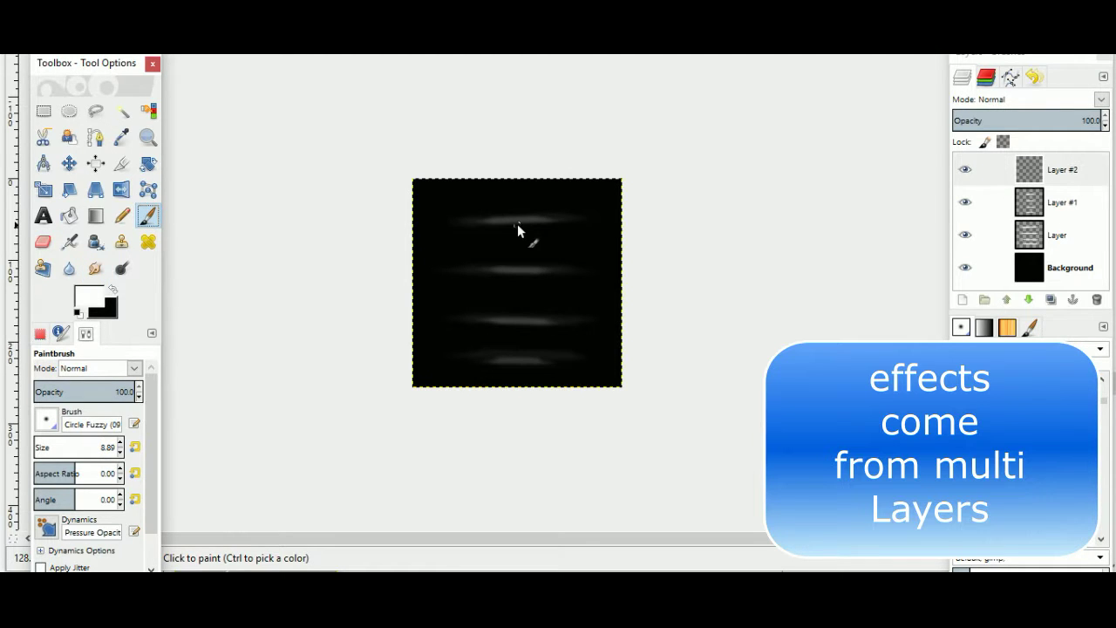
left_click_drag(508, 219, 527, 221)
left_click_drag(529, 268, 516, 271)
mouse_move(509, 319)
left_mouse_down()
mouse_move(545, 316)
mouse_move(527, 318)
left_mouse_up()
key("ctrl+z")
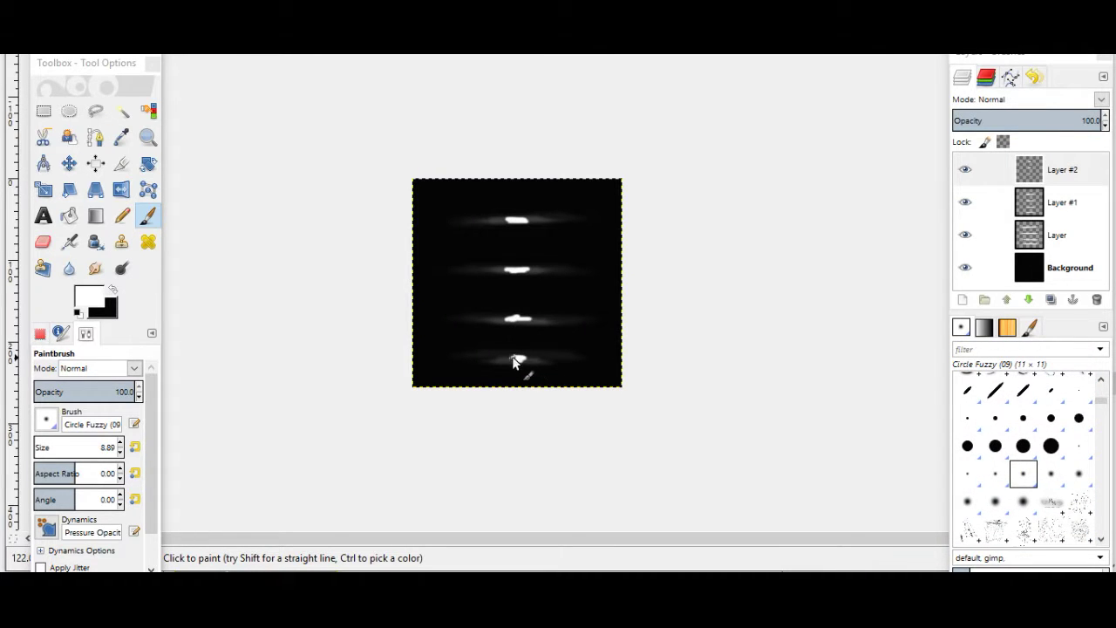
Smudge the four centre dashes sideways into the lines and lower their layer's opacity to 20.3.
left_click(95, 268)
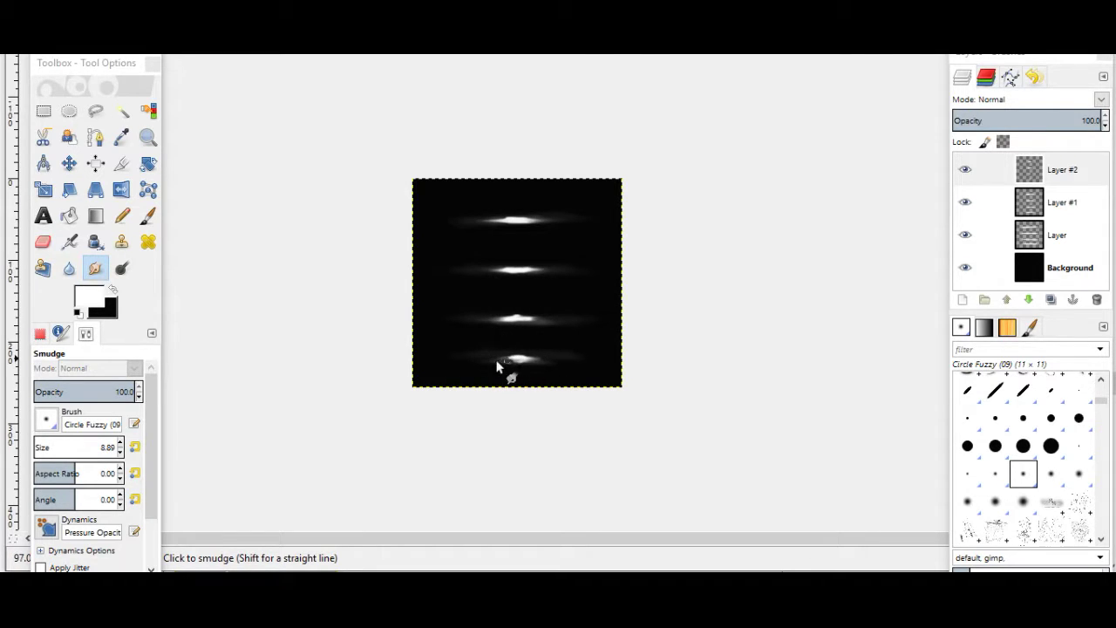
left_click_drag(1061, 118, 981, 127)
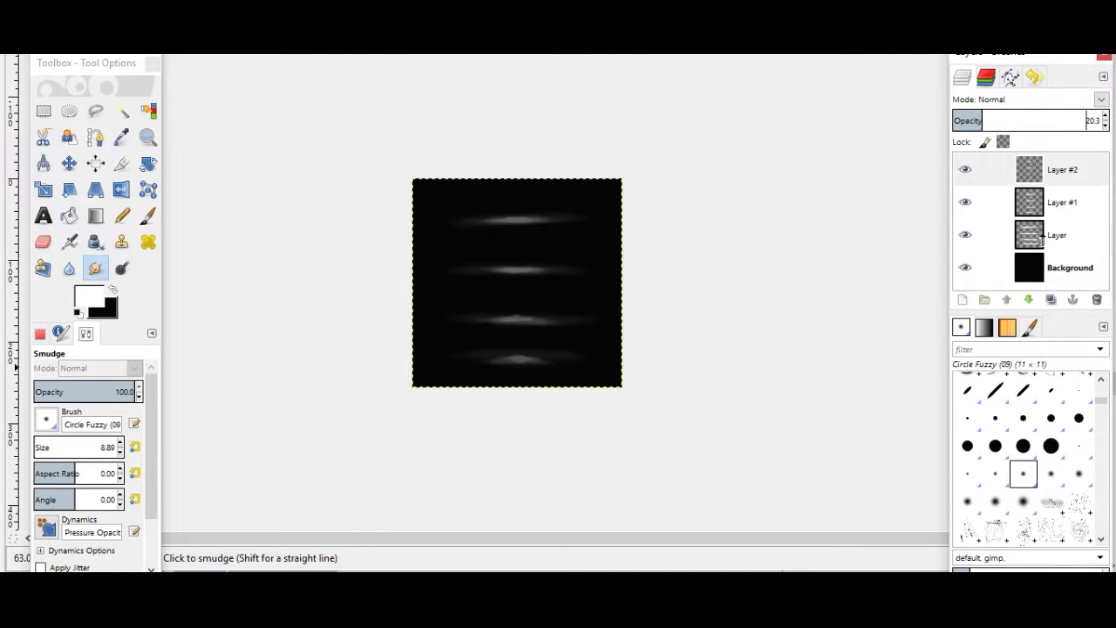
Reduce the opacity of the first two painted line layers.
left_click(1042, 240)
left_click(959, 120)
left_click(1053, 201)
mouse_move(977, 120)
left_mouse_down()
mouse_move(962, 120)
mouse_move(974, 119)
left_mouse_up()
Add a transparent 256 × 256 px layer above the centre-dash layer.
left_click(1054, 177)
right_click(1056, 168)
left_click(1009, 9)
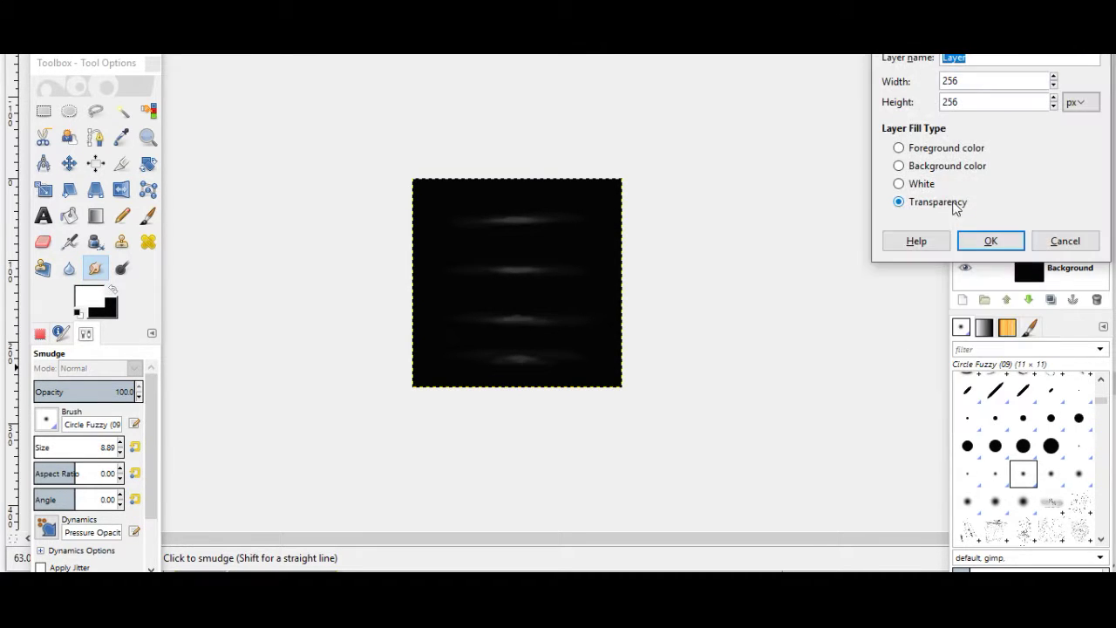
left_click(992, 243)
Paint a white dot with the Paintbrush at size 11.89 at the centre of each of the four horizontal lines.
left_click(148, 215)
left_click(515, 219)
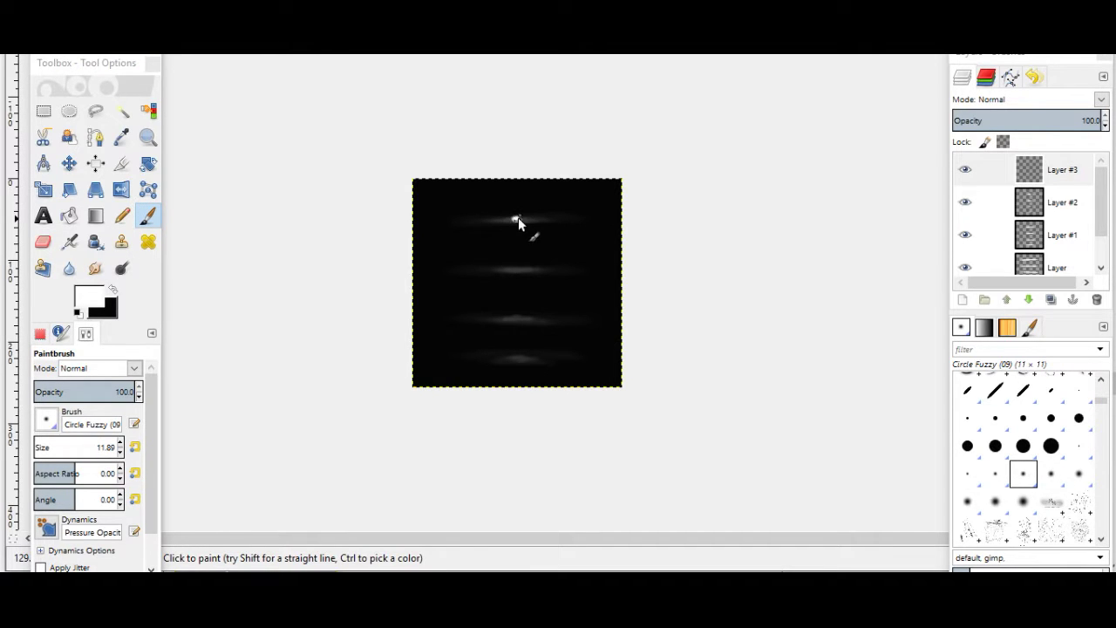
left_click(519, 272)
left_click(519, 319)
left_click(520, 357)
Smudge the four centre dots sideways to blend them into the horizontal lines.
left_click(95, 268)
left_click_drag(513, 219, 533, 227)
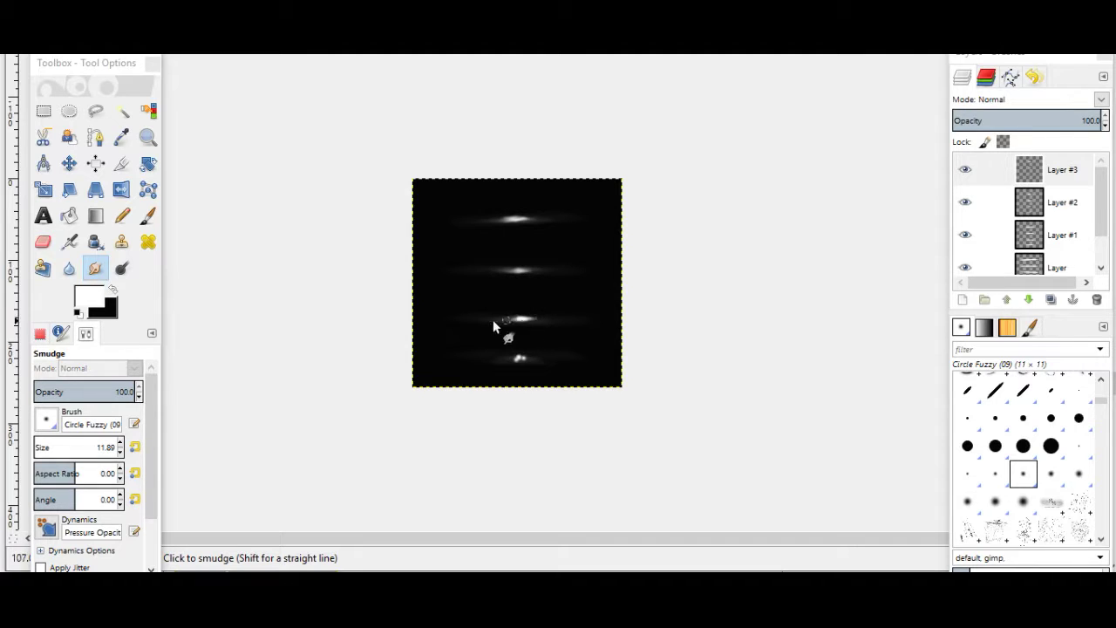
left_click_drag(536, 364, 518, 365)
Add another new layer above the blended centre highlights.
right_click(1057, 169)
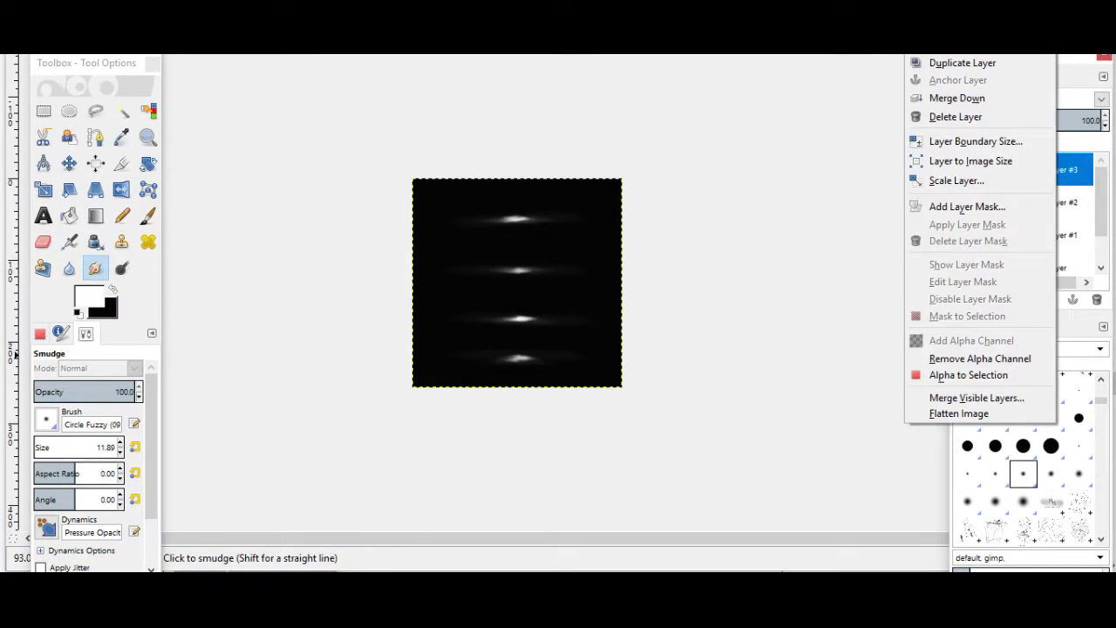
left_click(960, 12)
left_click(977, 245)
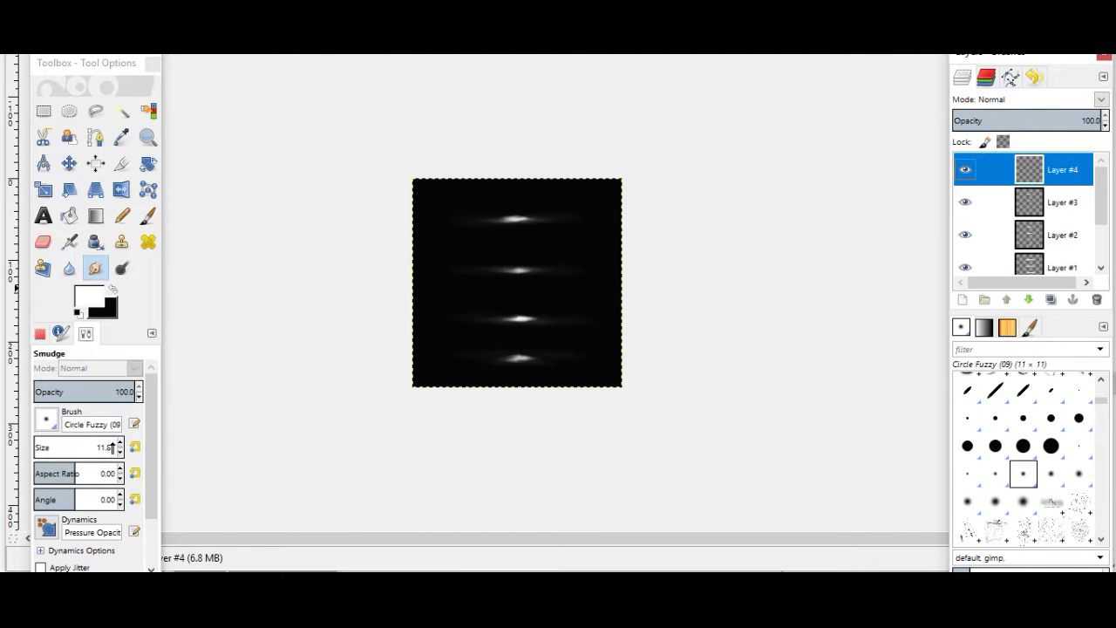
Paint white vertical lines at brush size 8.89 down both sides of the horizontal lines, with short strokes near the top and bottom.
left_click(121, 452)
left_click(120, 452)
left_click(121, 452)
left_click(476, 251)
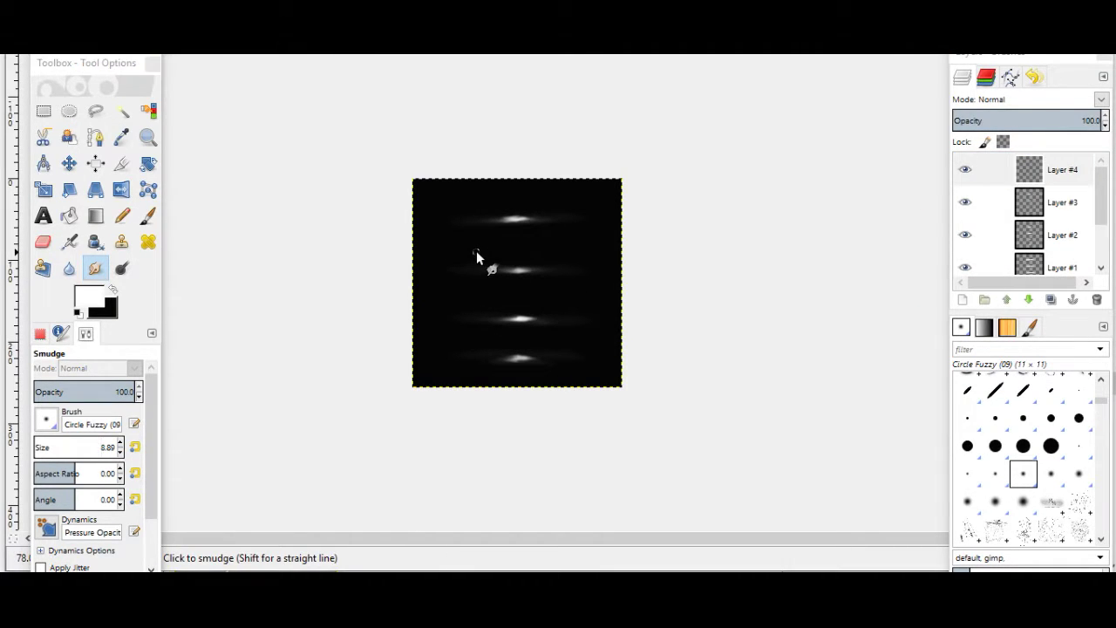
left_click(482, 348, "shift")
left_click(149, 218)
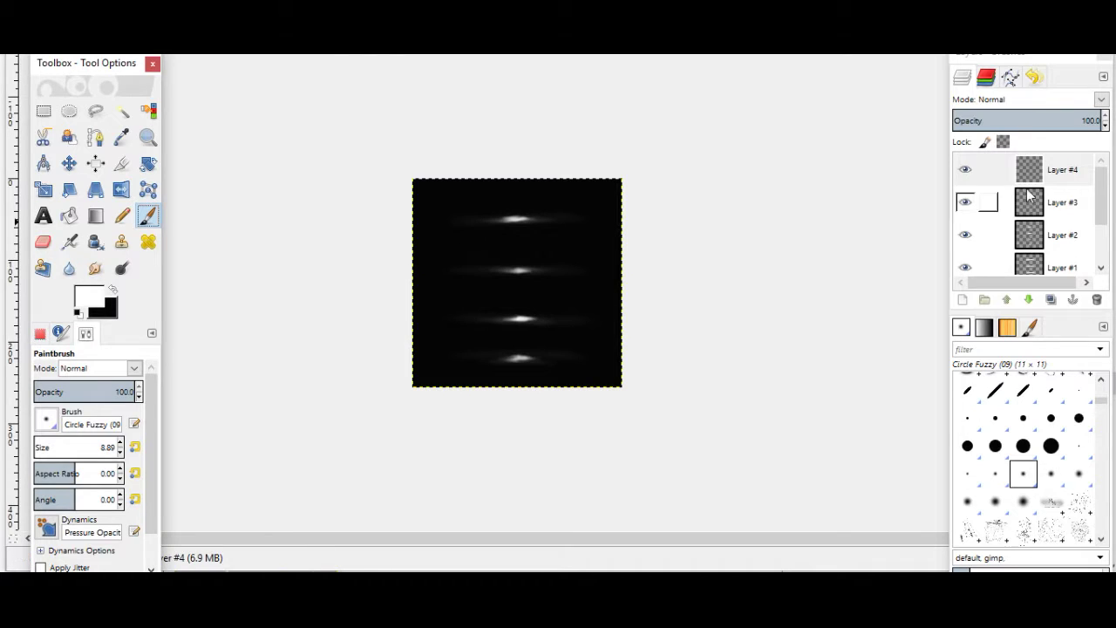
left_click(471, 245)
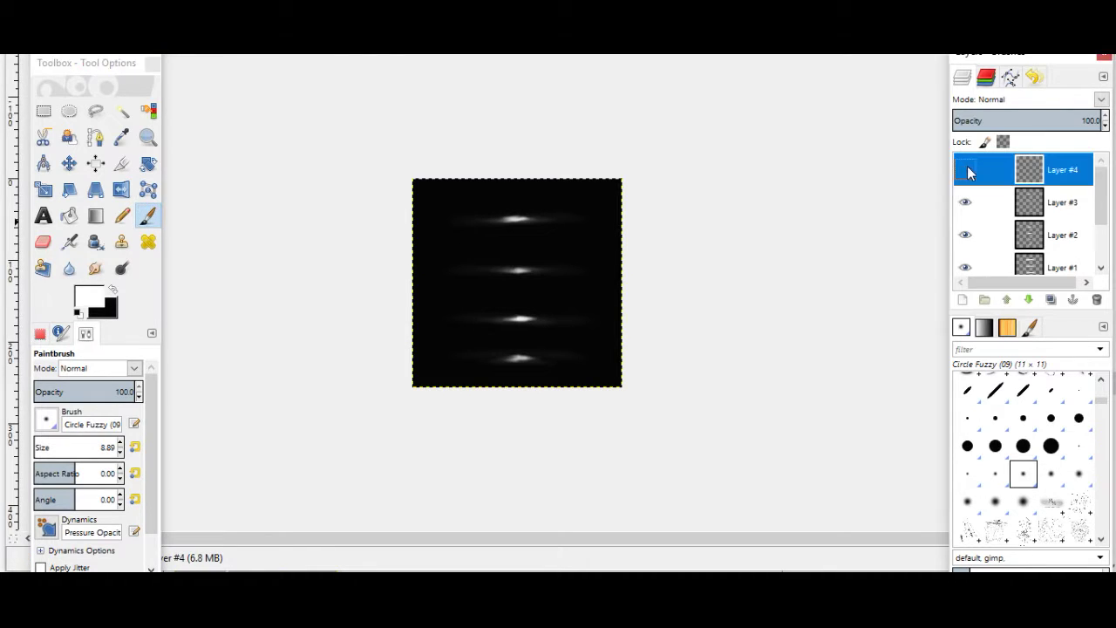
left_click(472, 317, "shift")
left_click(575, 255)
left_click(572, 320, "shift")
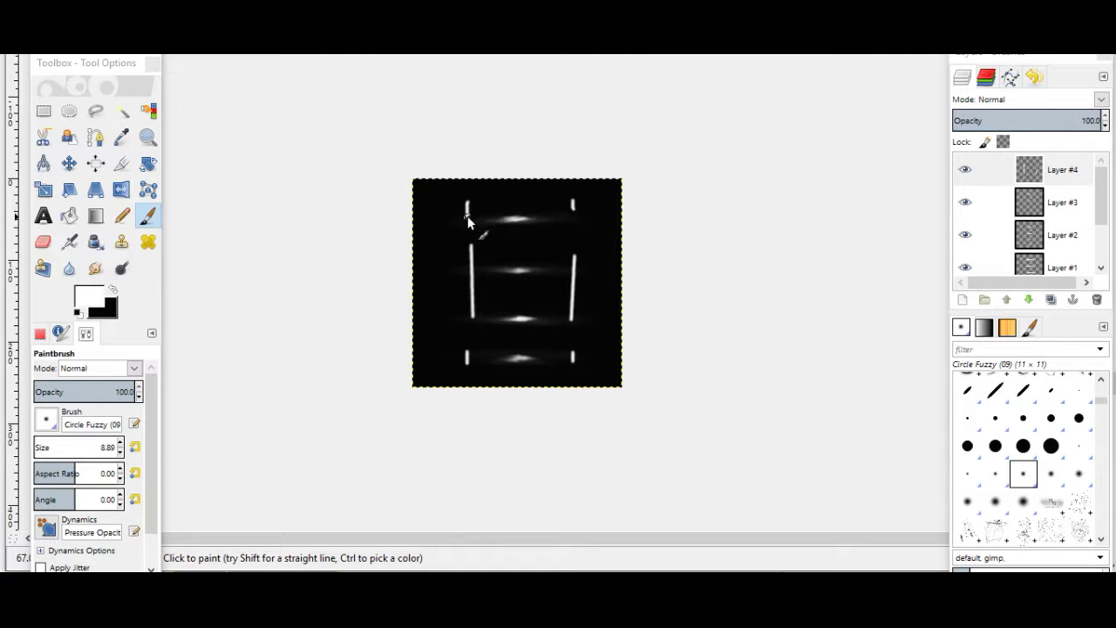
Smudge the ends of the vertical lines at brush size 11.89 and lower their layer's opacity to 6.6.
left_click(95, 269)
triple_click(120, 443)
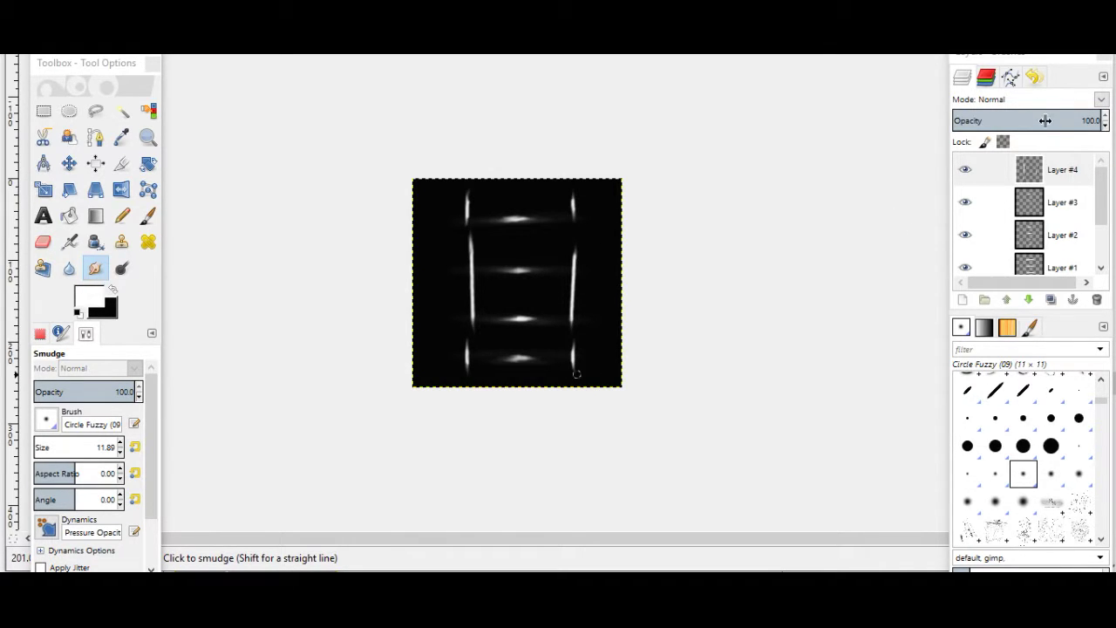
left_click_drag(1050, 121, 963, 122)
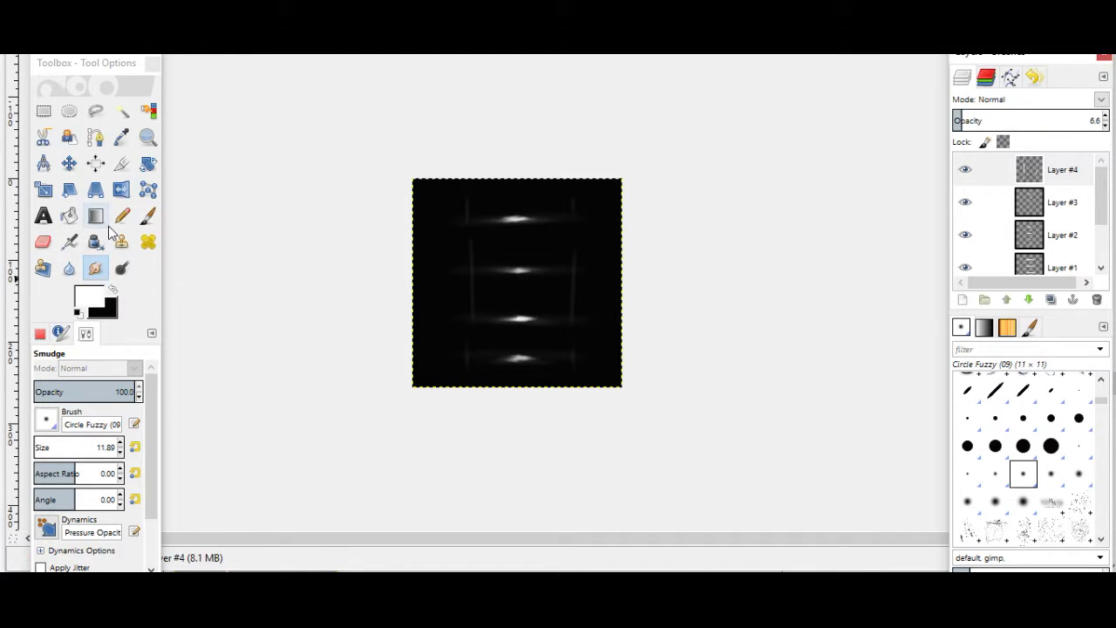
Add a transparent 256 × 256 px layer and paint small white highlights at size 11.89 on the faded vertical lines.
right_click(1059, 165)
left_click(976, 9)
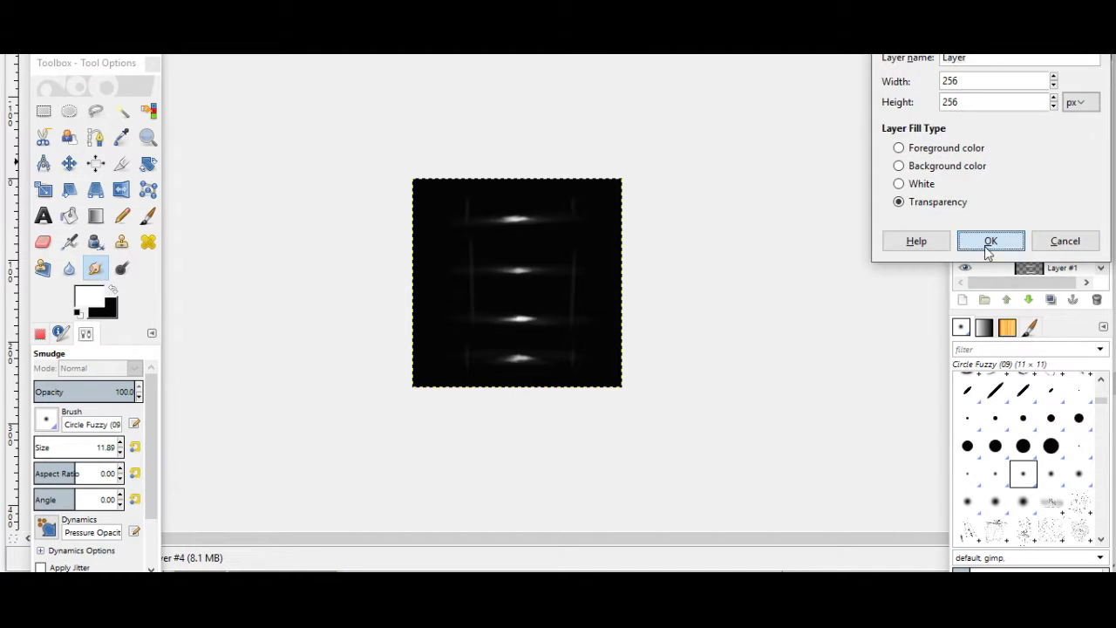
left_click(989, 249)
key("p")
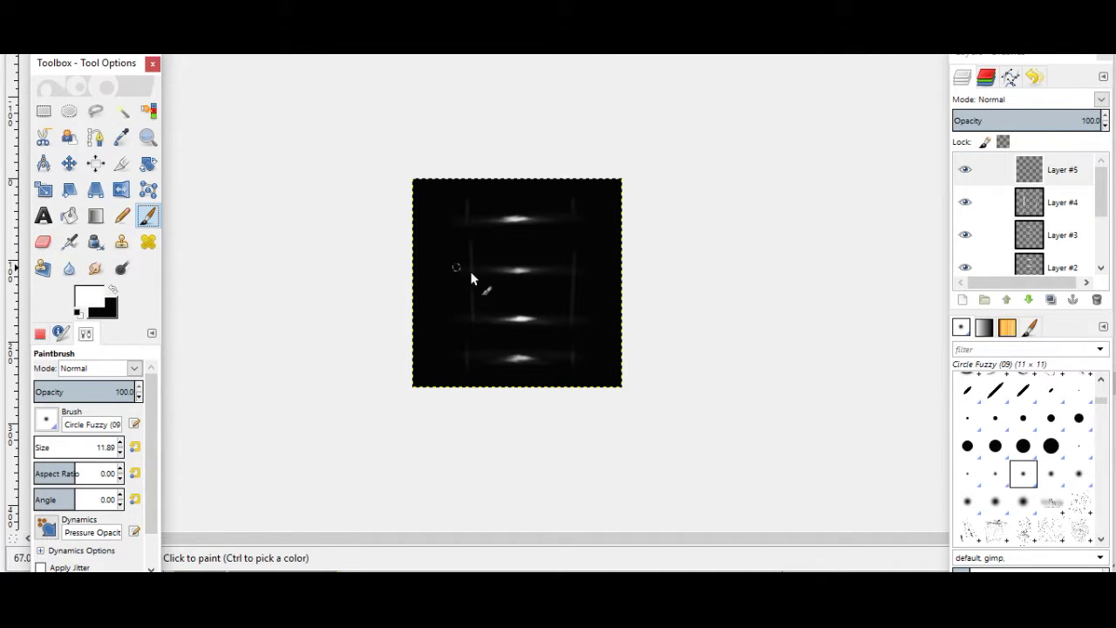
left_click_drag(471, 270, 472, 281)
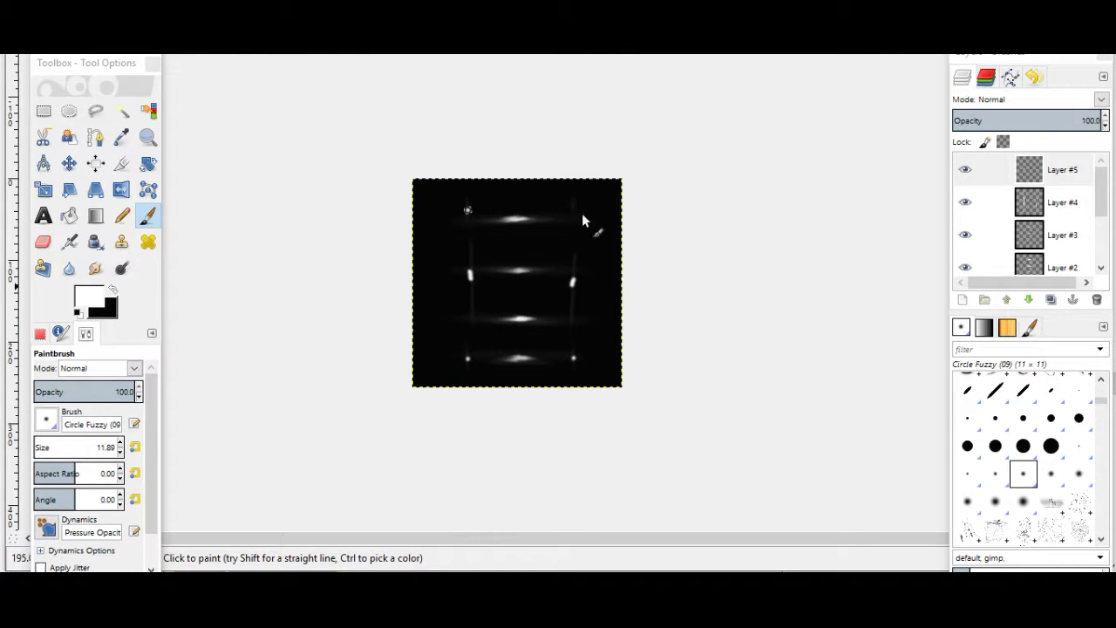
Smudge the small highlights up and down along the vertical lines.
key("s")
left_click_drag(468, 219, 467, 197)
left_click_drag(572, 210, 571, 198)
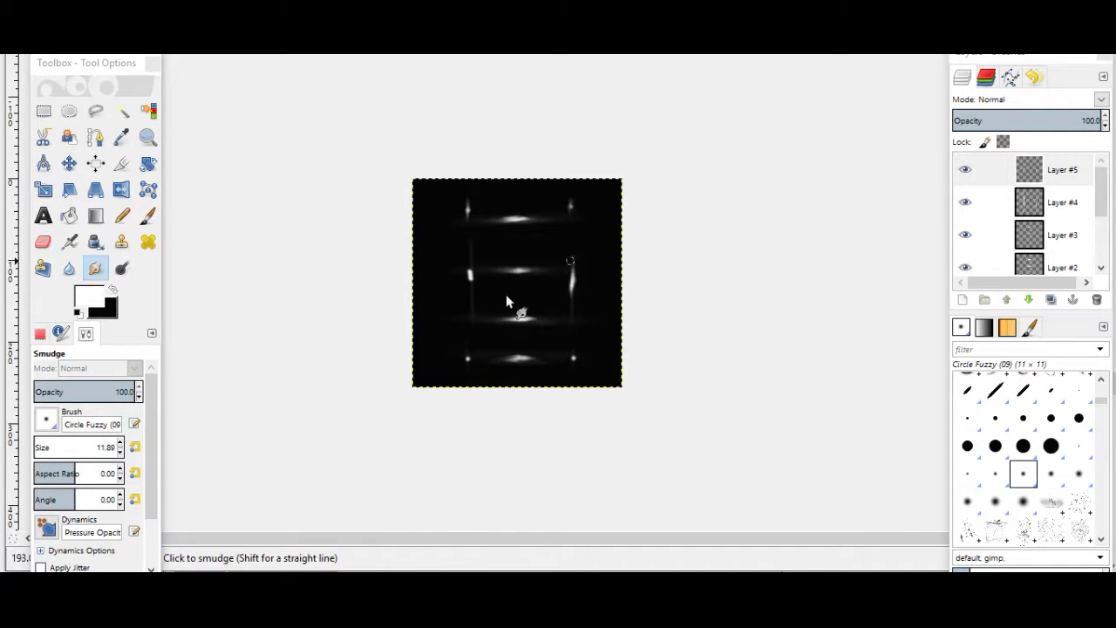
left_click_drag(469, 274, 470, 301)
left_click_drag(462, 353, 466, 364)
Add a new layer and paint a broad vertical white stroke at brush size 80.13 down the centre of the image.
right_click(1063, 169)
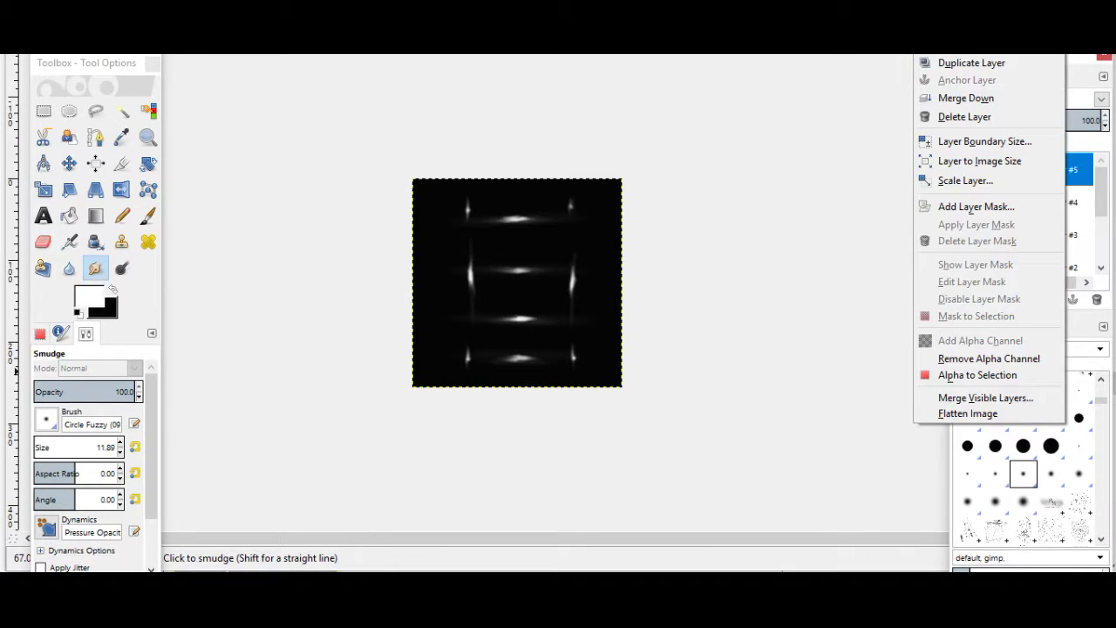
left_click(967, 12)
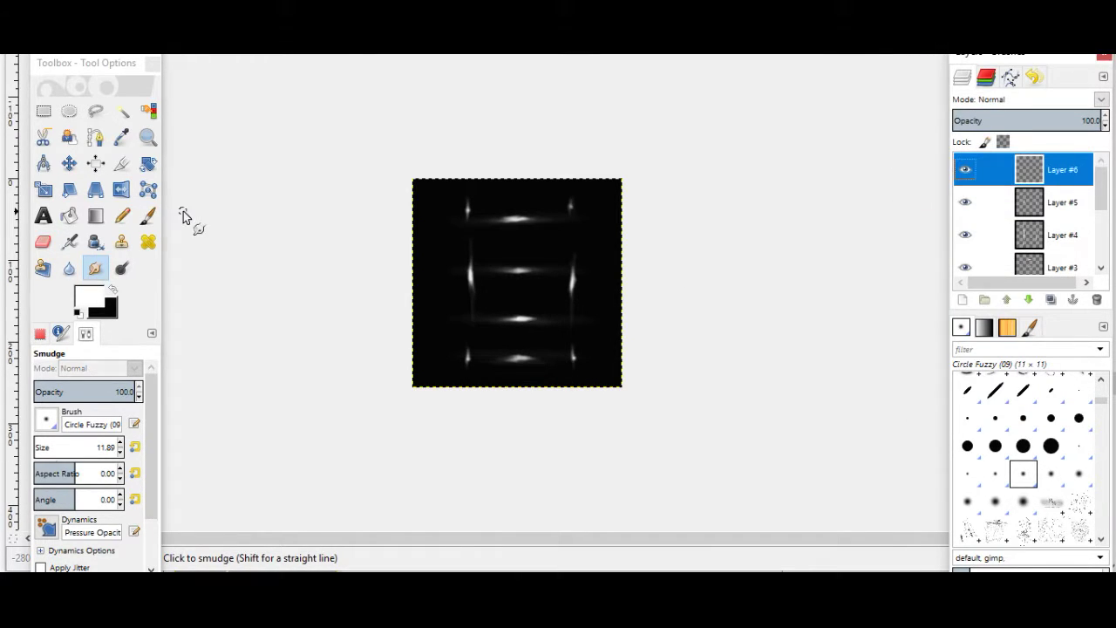
left_click(148, 215)
left_click(49, 446)
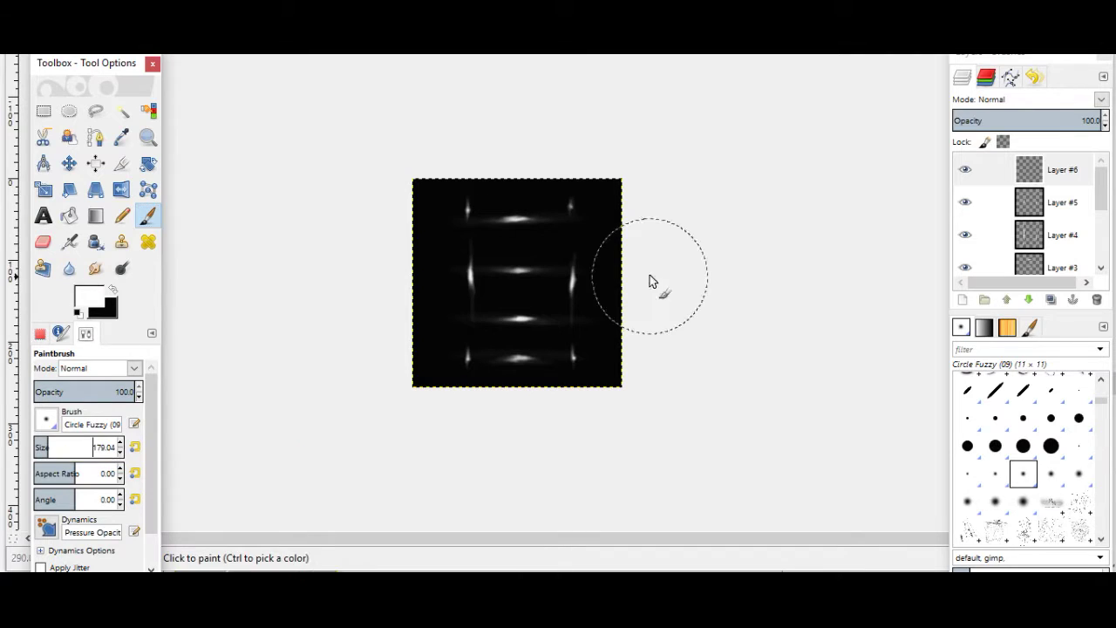
left_click(45, 444)
left_click_drag(517, 242, 519, 334)
Smudge the broad central stroke vertically and lower its layer's opacity to 3.8.
left_click(96, 271)
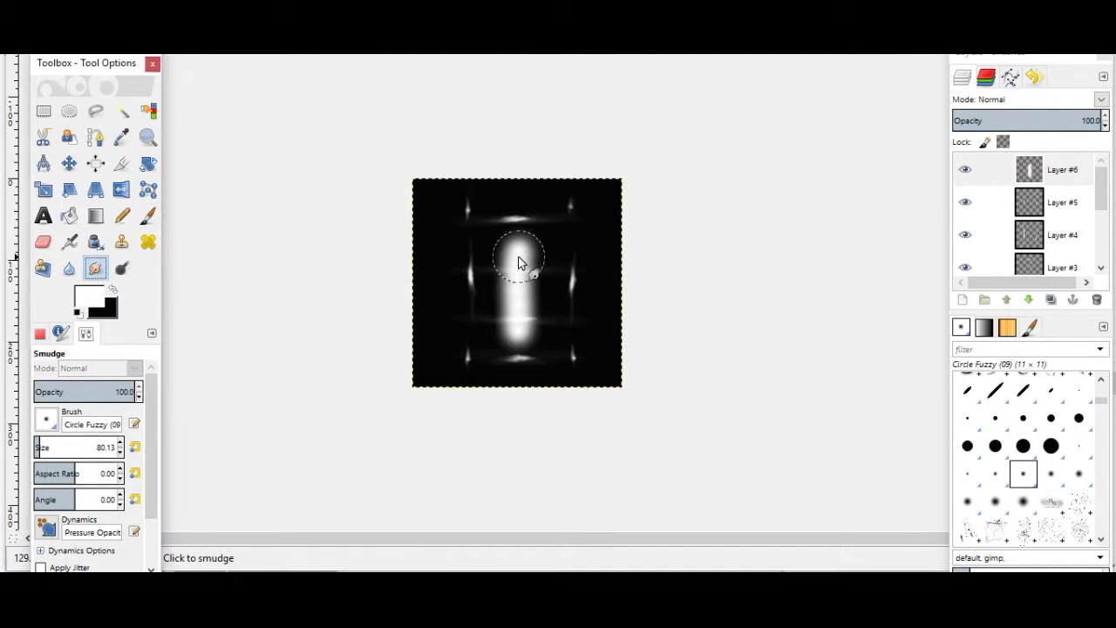
left_click_drag(518, 210, 521, 351)
left_click_drag(1026, 129, 956, 120)
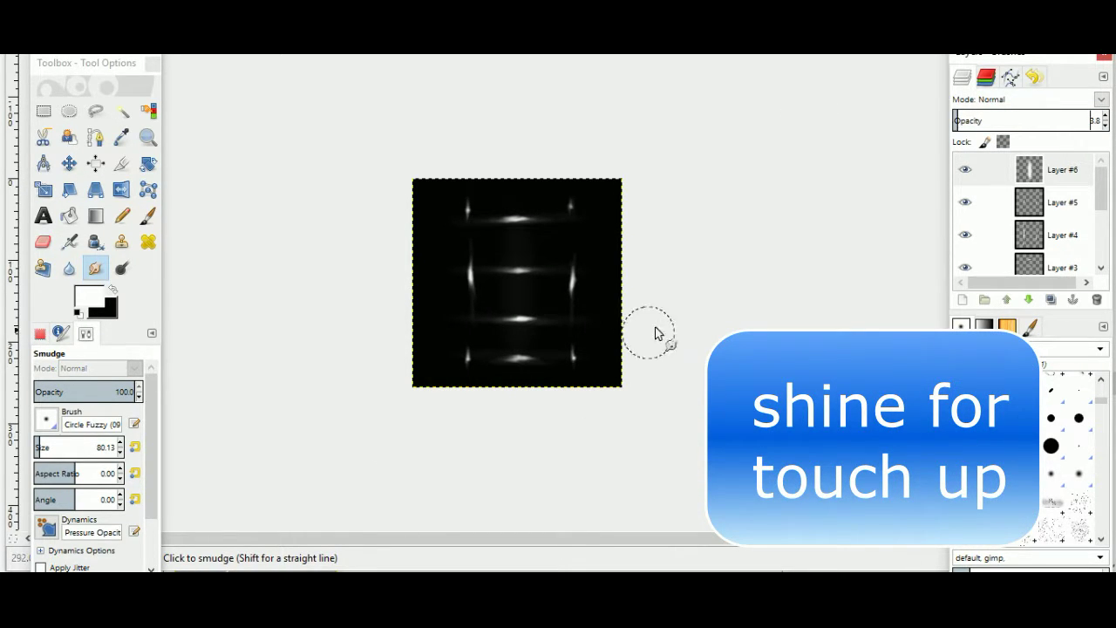
Export the shine image to the Desktop folder as pvc.png.
left_click(17, 12)
left_click(54, 233)
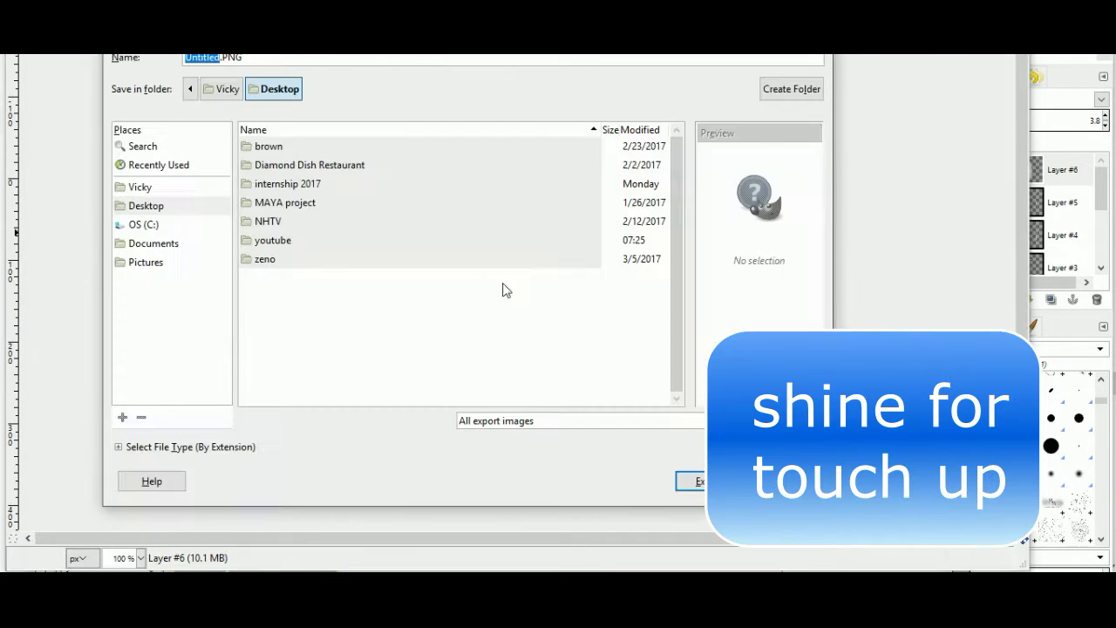
left_click(146, 206)
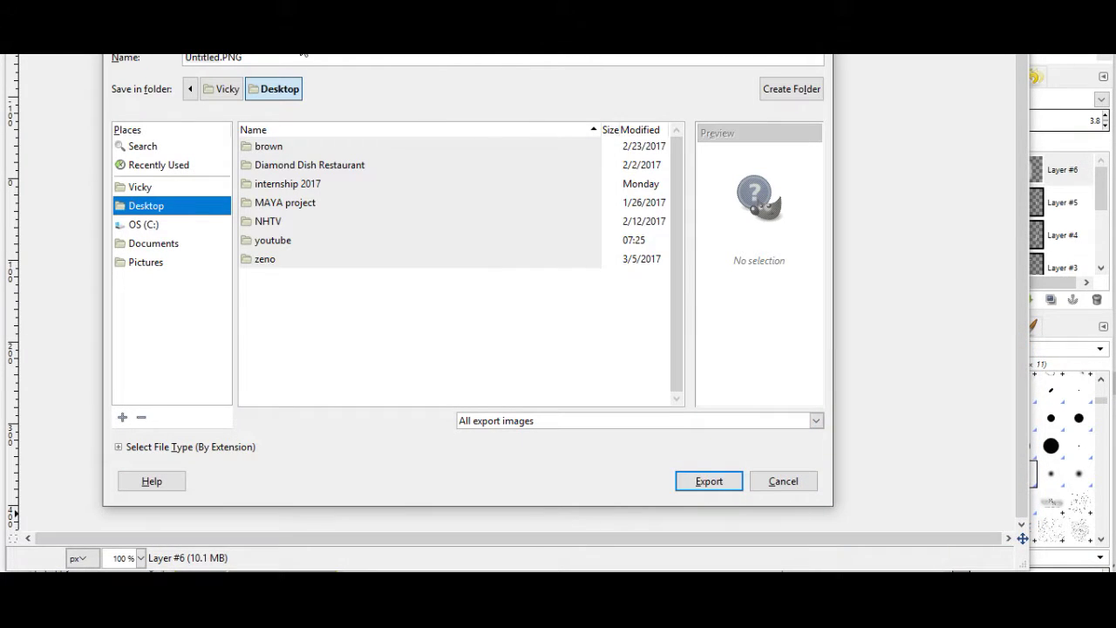
left_click_drag(305, 59, 194, 59)
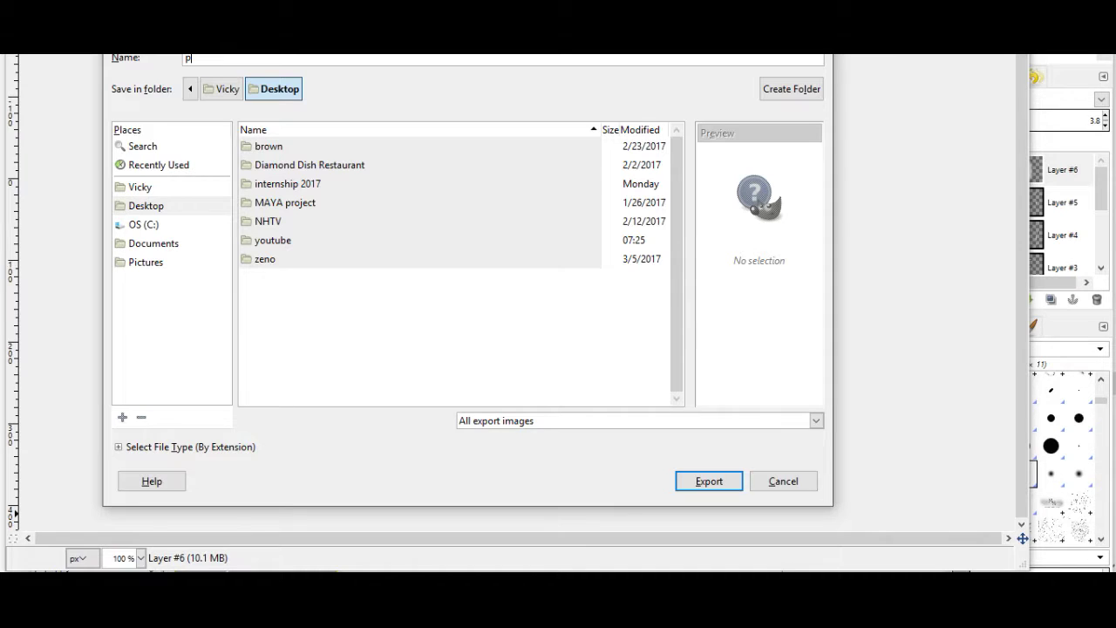
type("pvc.png")
left_click(702, 480)
left_click(565, 437)
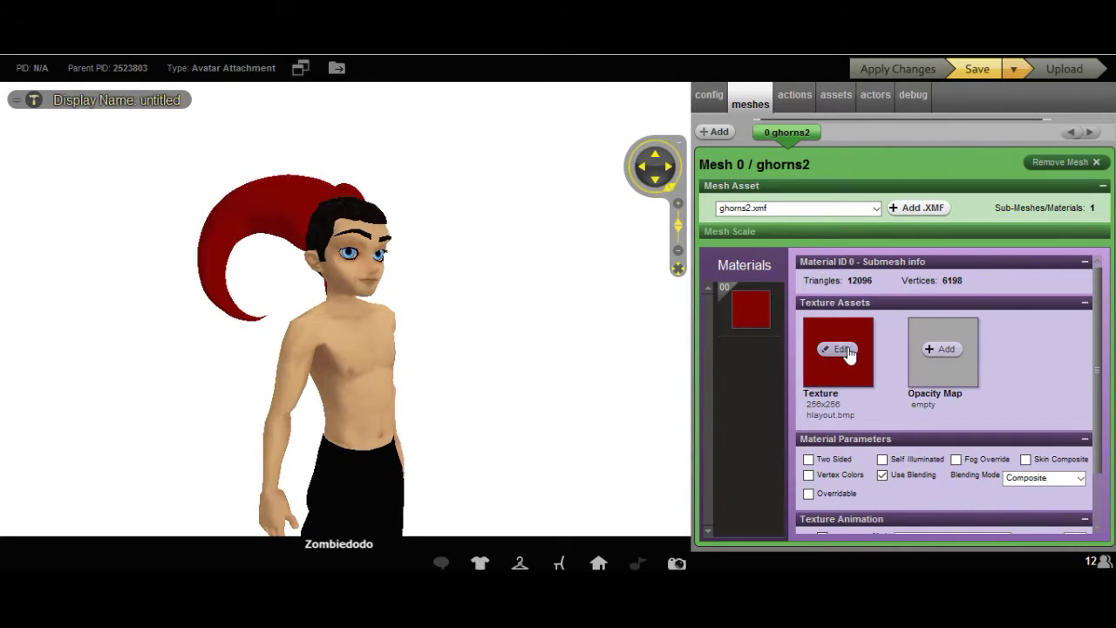
Switch to the IMVU product editor and open the hlayout.bmp texture of the ghorns2 mesh for editing.
left_click(848, 353)
left_click(957, 382)
left_click(884, 516)
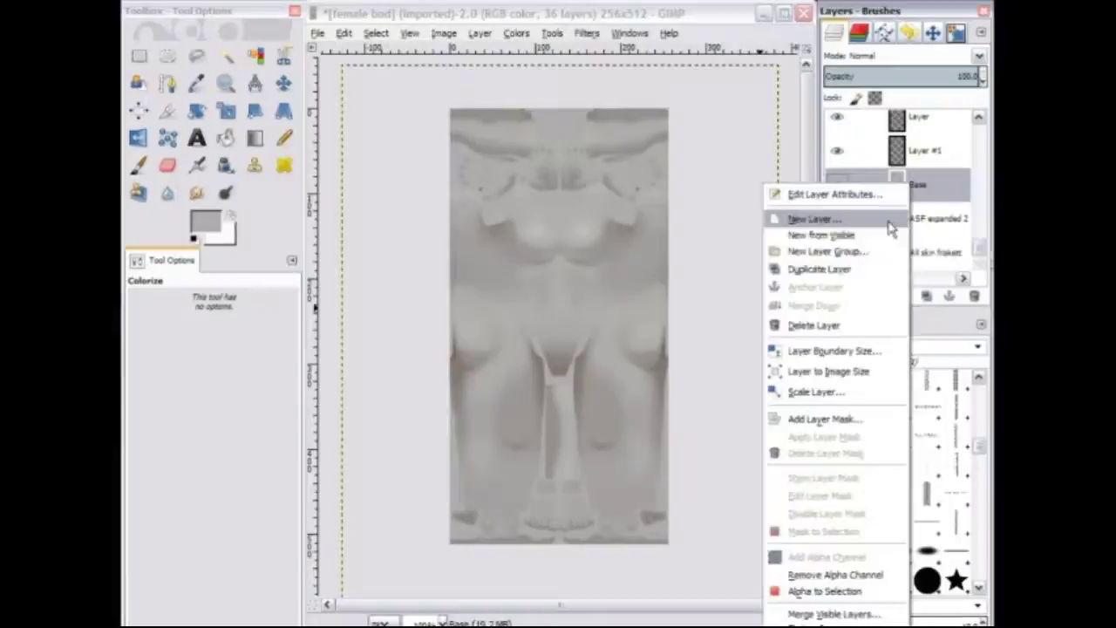
In GIMP, outline the lower-left leg area of the female body texture in black at brush size 20 on a new layer above Base.
left_click(890, 222)
left_click(357, 414)
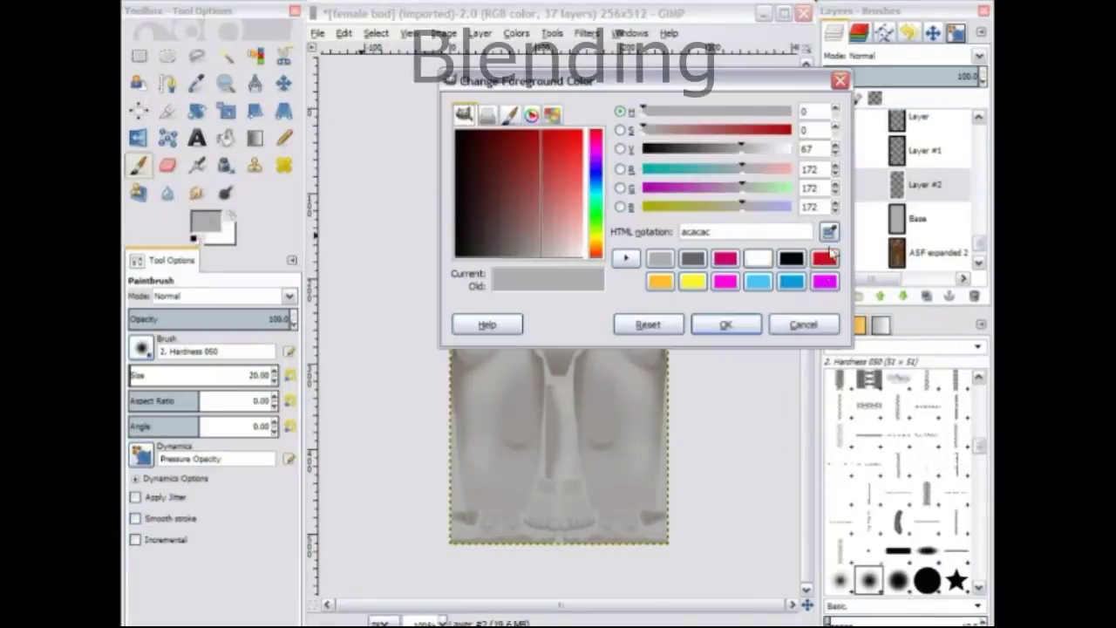
left_click(792, 258)
left_click(724, 325)
left_click(452, 389)
left_click(543, 389, "ctrl+shift")
left_click(542, 466, "shift")
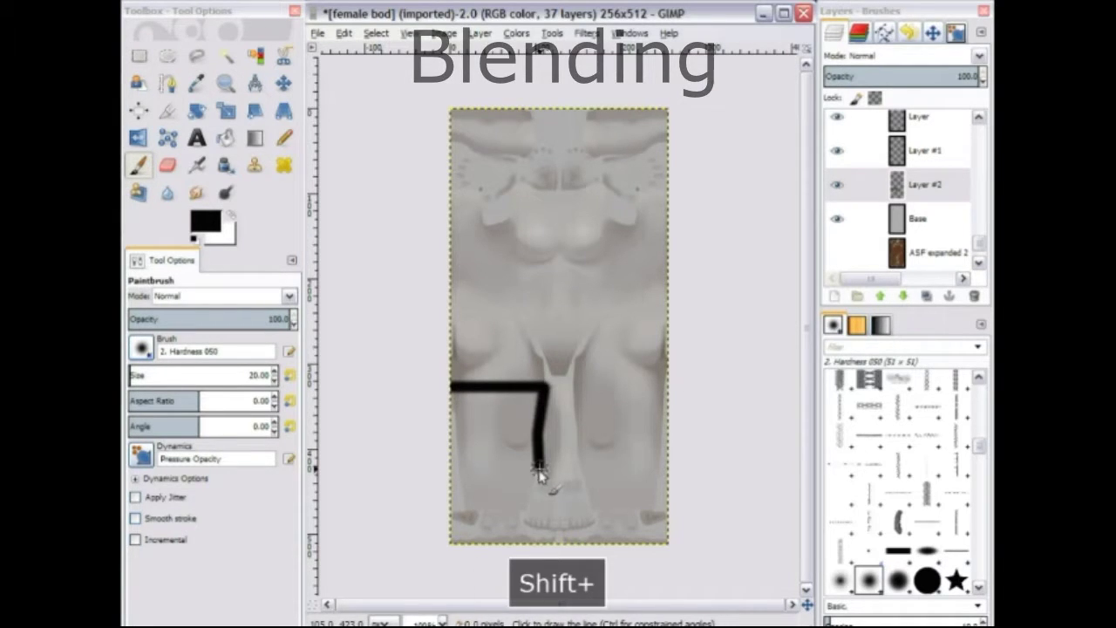
left_click_drag(550, 486, 541, 493)
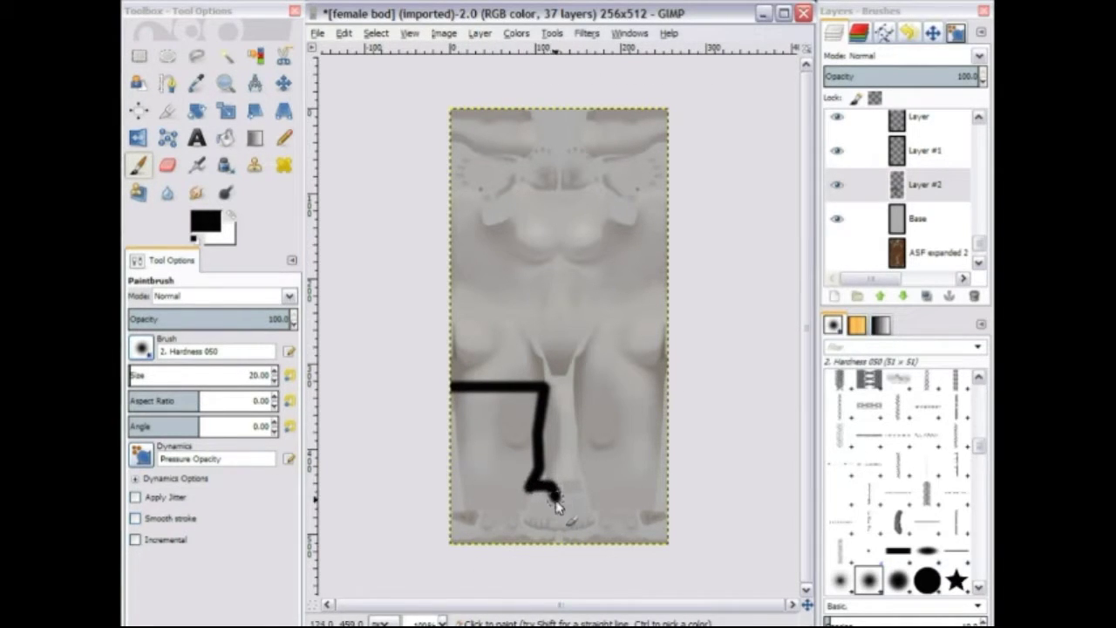
left_click(557, 557, "shift")
Bucket-fill the outlined leg area with black and cover the remaining gap along the outline using the Hardness 100 paintbrush.
left_click(225, 138)
left_click(486, 465)
left_click(927, 580)
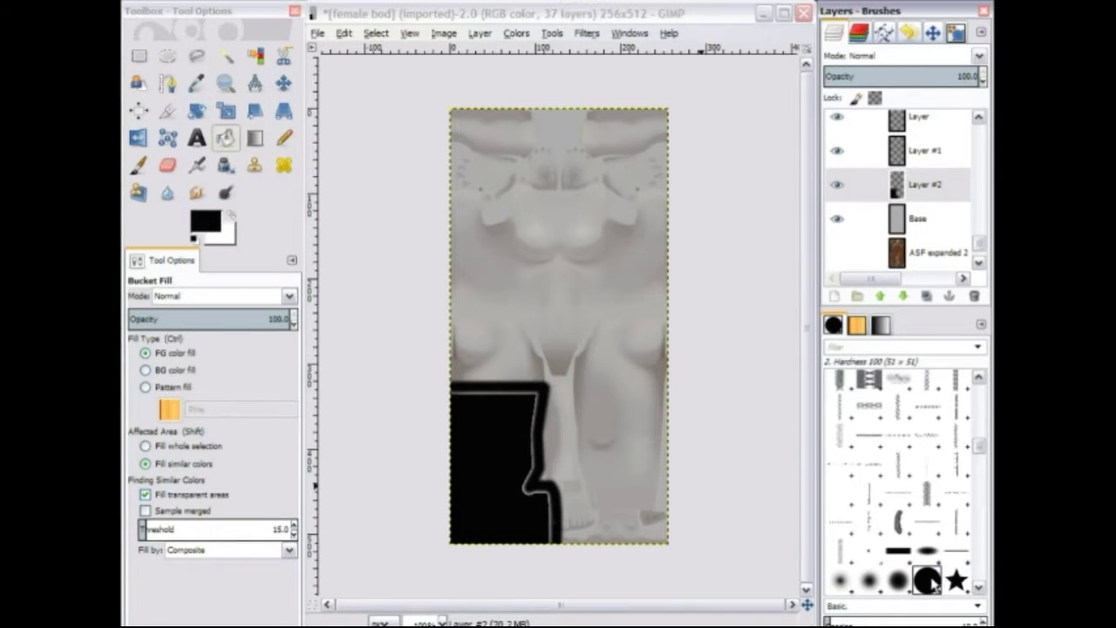
left_click(138, 166)
mouse_move(548, 534)
left_mouse_down()
mouse_move(547, 497)
mouse_move(500, 397)
mouse_move(533, 410)
left_mouse_up()
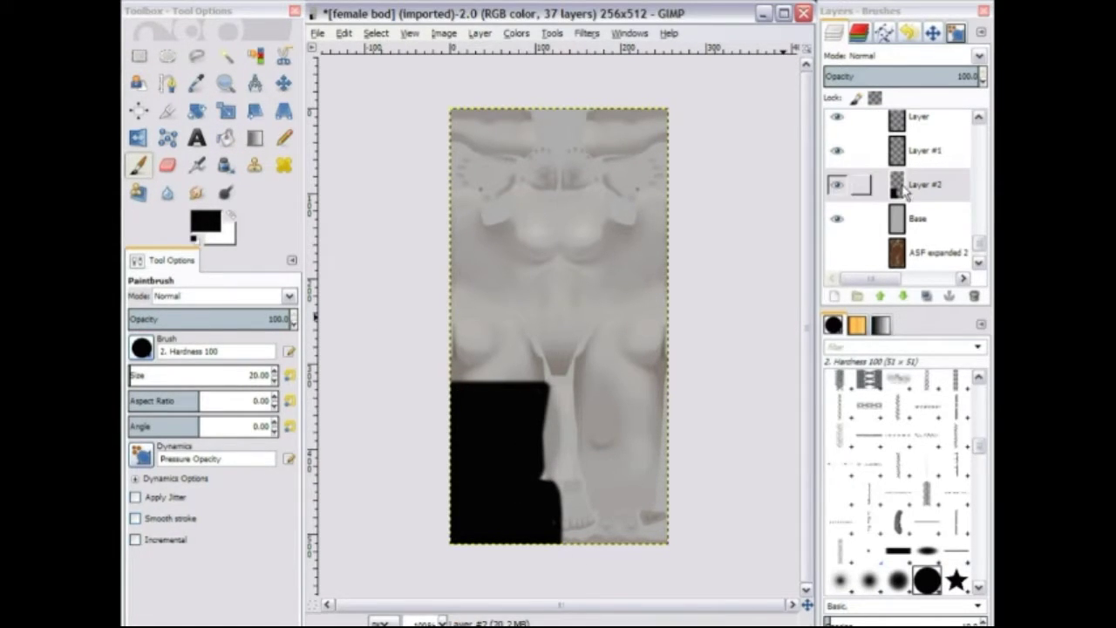
Duplicate the black leg layer, flip the copy horizontally onto the other leg, and merge it down.
right_click(907, 185)
left_click(864, 274)
left_click(137, 139)
left_click(521, 399)
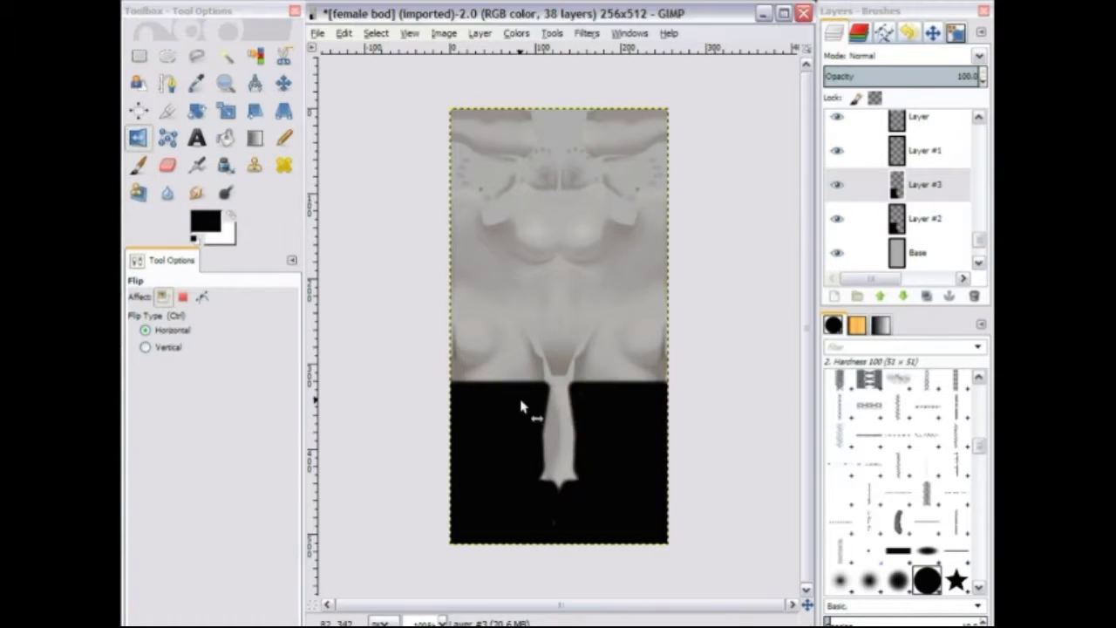
right_click(855, 183)
left_click(859, 306)
Make the wireframe overlay layer visible over the body texture.
scroll(981, 261, "up", 10)
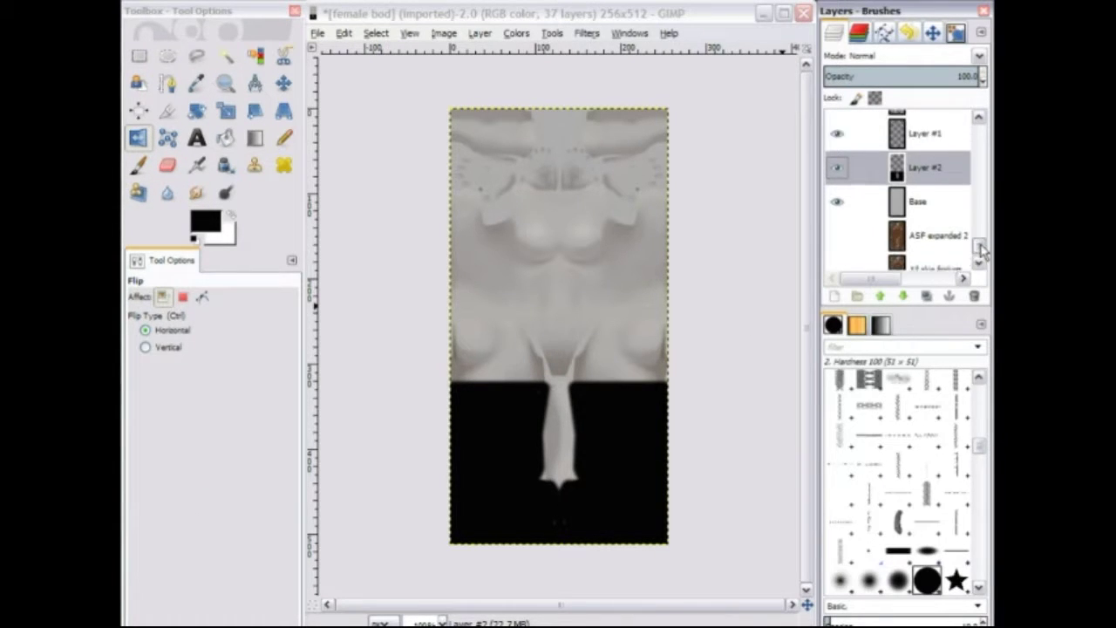
left_click(835, 195)
scroll(984, 253, "down", 10)
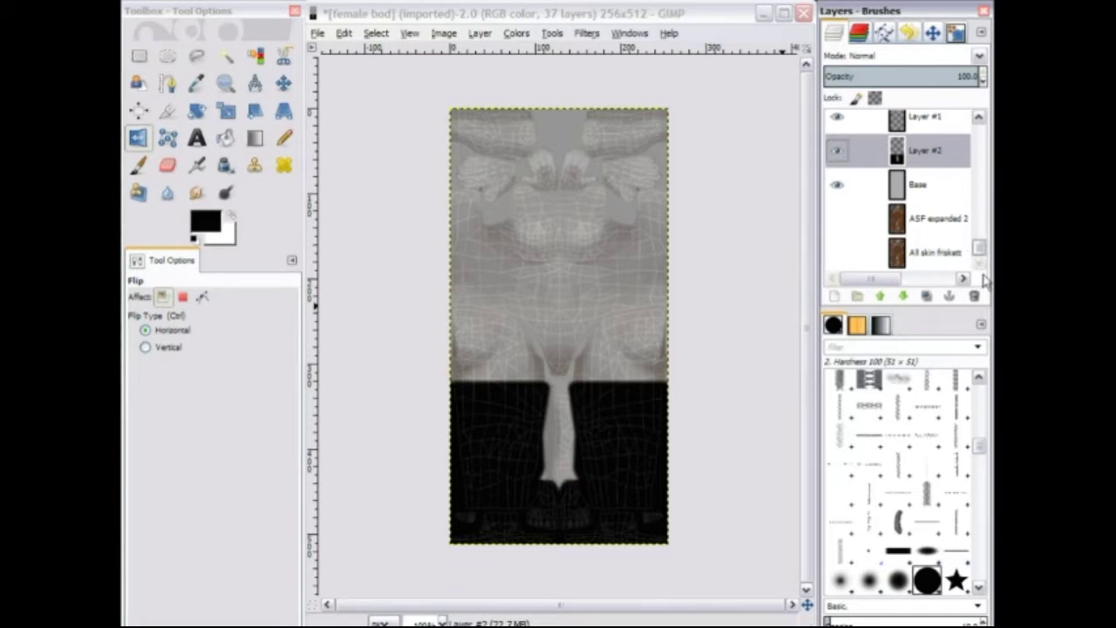
Erase a little black from the inner edge of the right leg area with the Hardness 100 eraser at size 20.
left_click(227, 87)
left_click(548, 458)
left_click(548, 458)
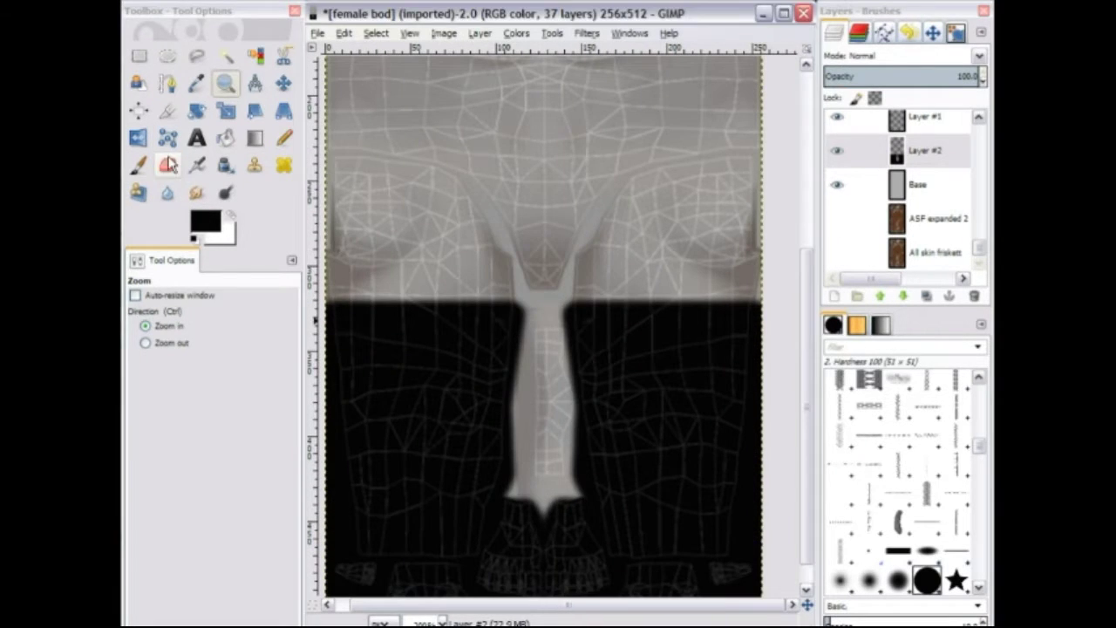
left_click(167, 164)
left_click_drag(562, 393, 562, 401)
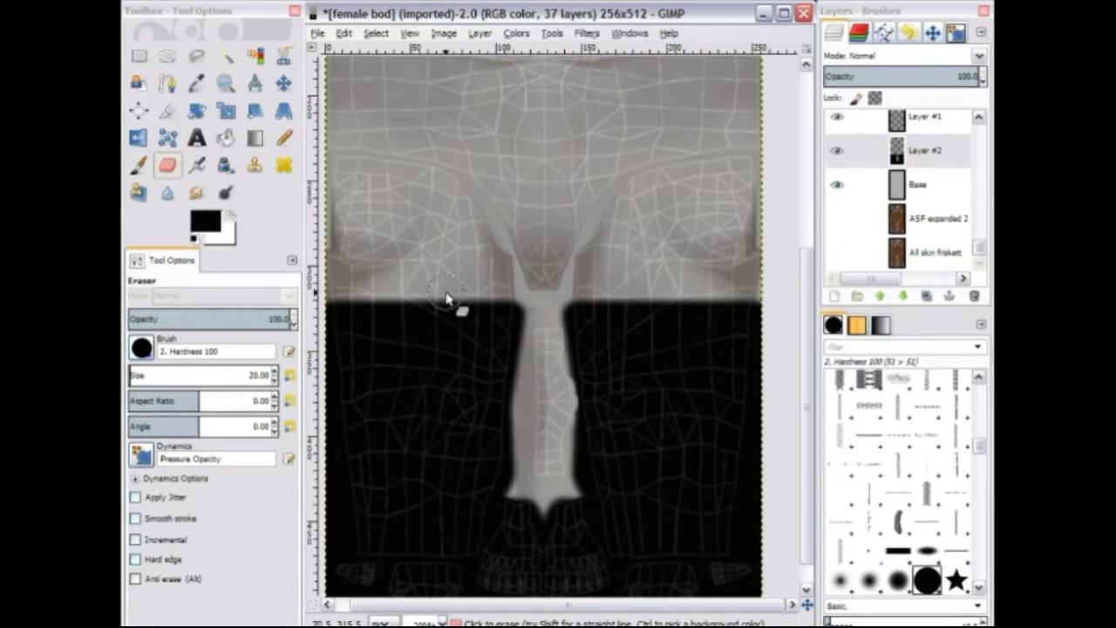
Blur the upper edge of both black leg areas with the Hardness 100 brush at size 48.86.
left_click(224, 89)
left_click(163, 343)
left_click(422, 353)
left_click(422, 353)
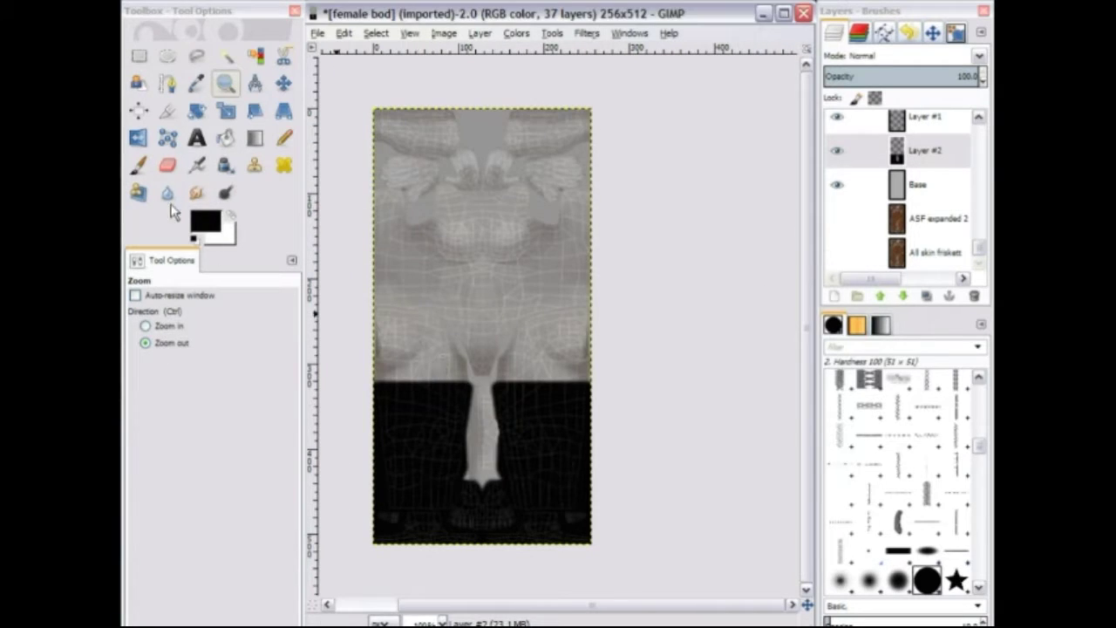
left_click(167, 195)
left_click_drag(234, 609, 301, 608)
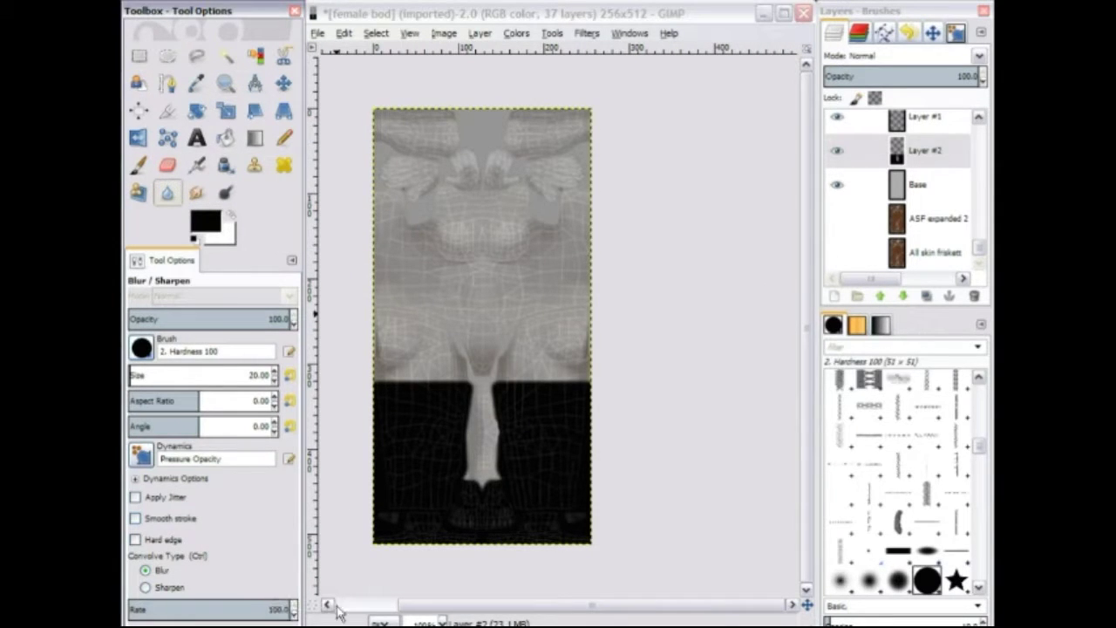
left_click(134, 378)
mouse_move(448, 389)
left_mouse_down()
mouse_move(392, 373)
mouse_move(593, 386)
mouse_move(519, 384)
mouse_move(567, 388)
left_mouse_up()
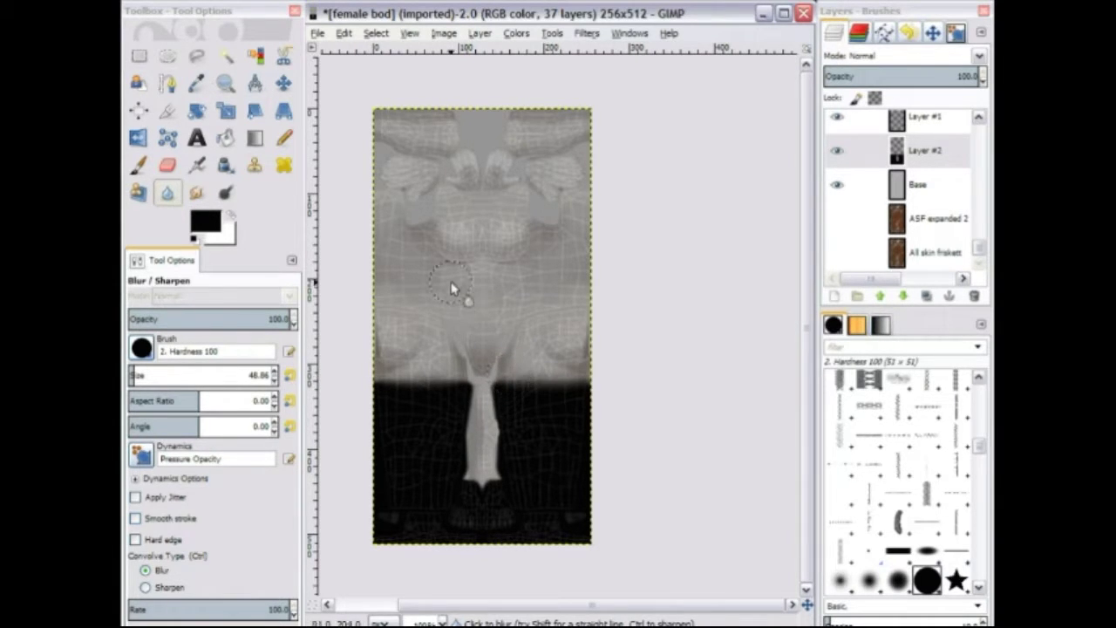
Choose the Paintbrush and set the foreground colour to pink d0006c.
key("p")
left_click(206, 221)
left_click(758, 258)
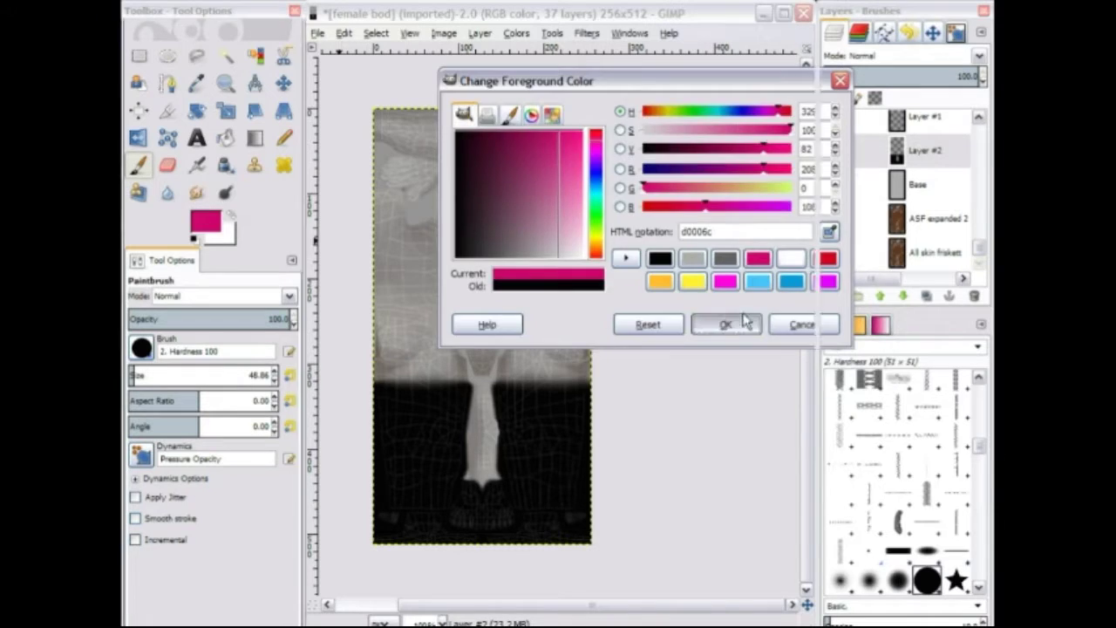
left_click(726, 325)
right_click(935, 150)
left_click(820, 182)
left_click(361, 314)
On a new transparent 256 × 512 px layer above Base, paint a pink band along the top of the left black leg.
right_click(898, 196)
left_click(801, 232)
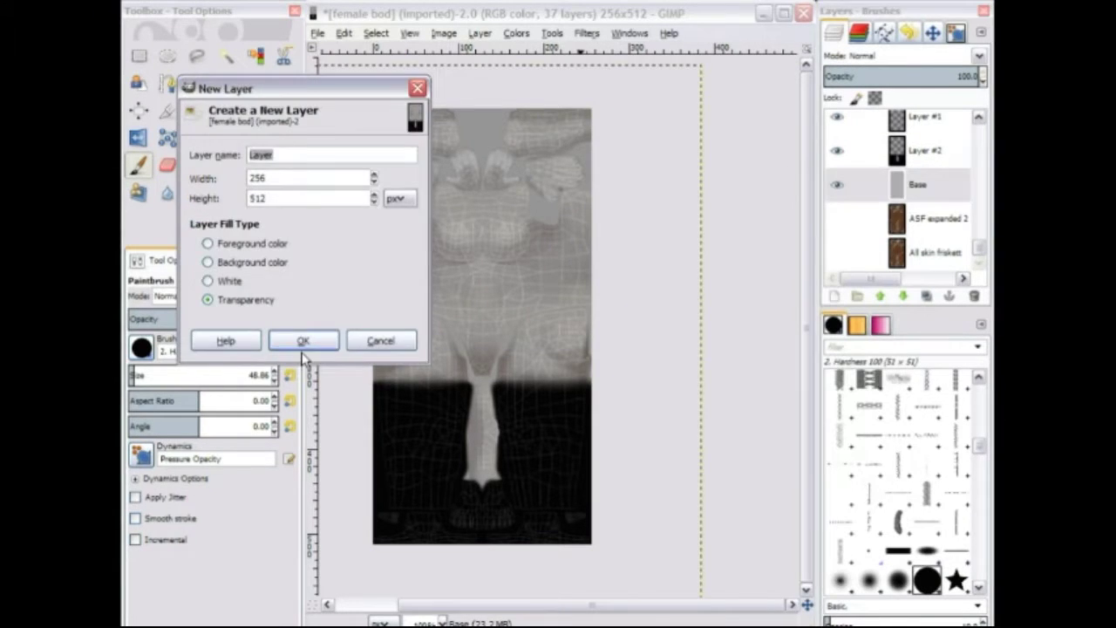
left_click(302, 339)
left_click_drag(386, 384, 488, 396)
Trim the inner end of the pink band with the Eraser and blur its upper edge.
left_click(168, 166)
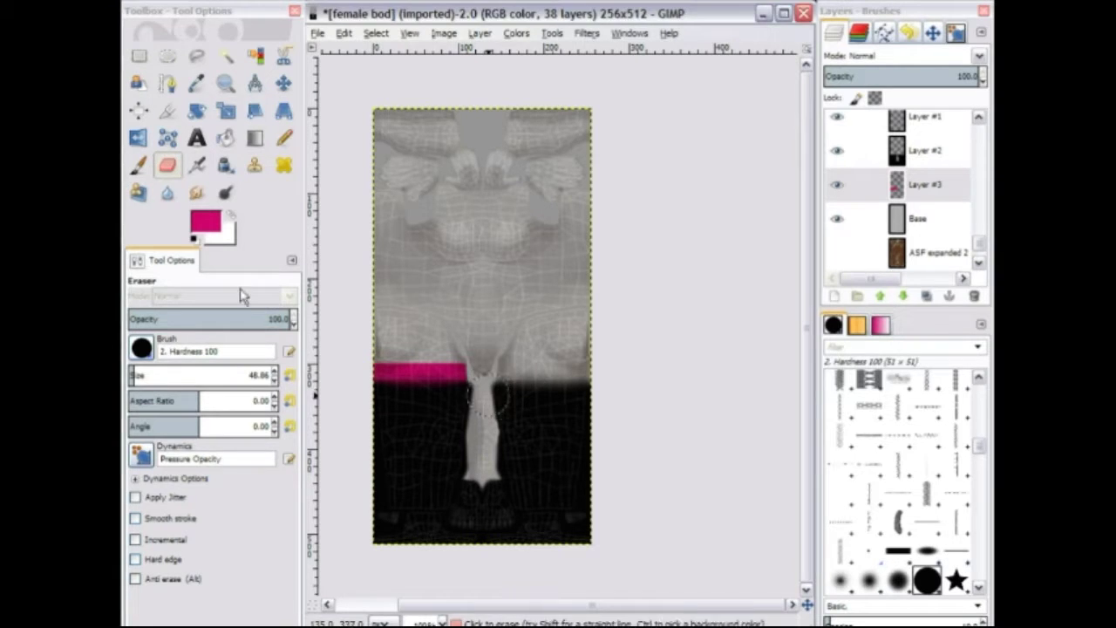
key("shift+u")
left_click_drag(354, 357, 475, 359)
Add another transparent 256 × 512 px layer directly above Base and set the Paintbrush's foreground colour to magenta.
right_click(897, 219)
left_click(802, 36)
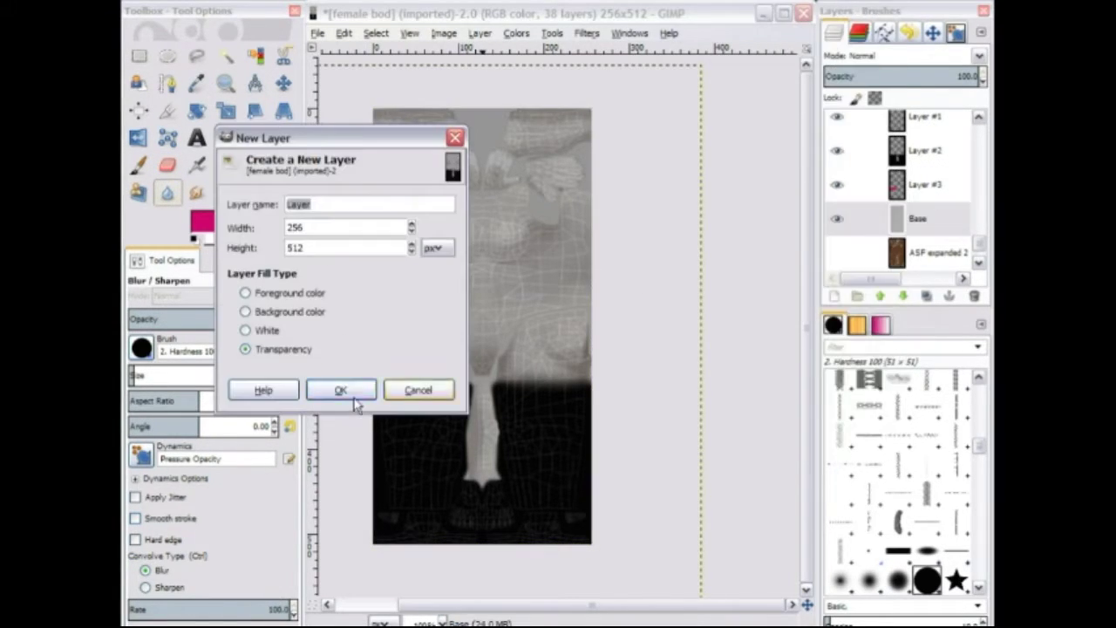
left_click(343, 392)
left_click(139, 165)
left_click(207, 223)
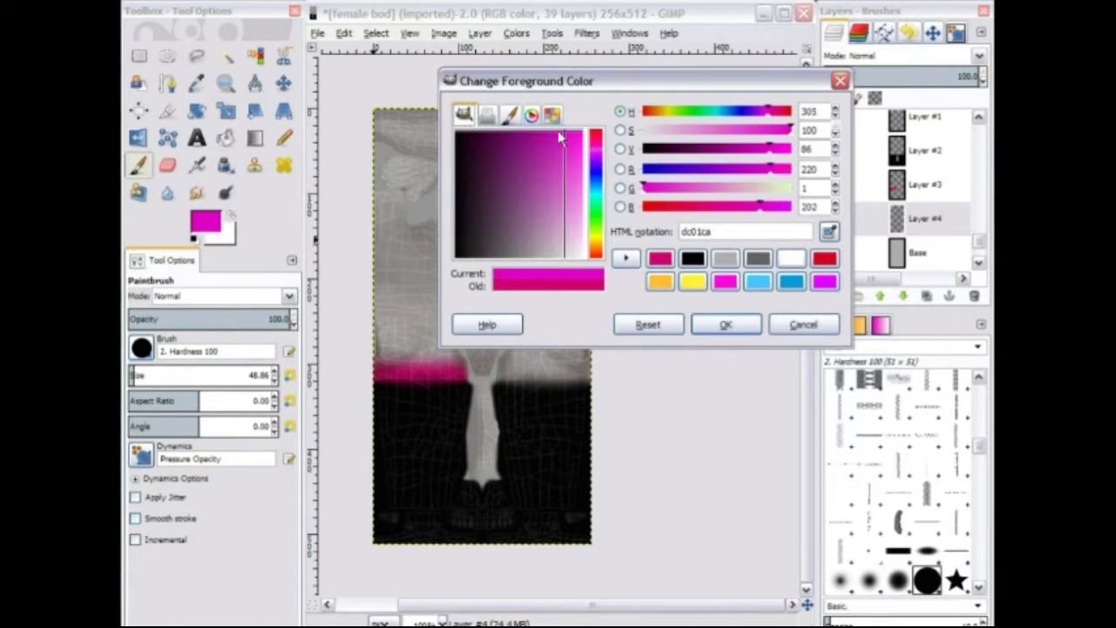
left_click(726, 325)
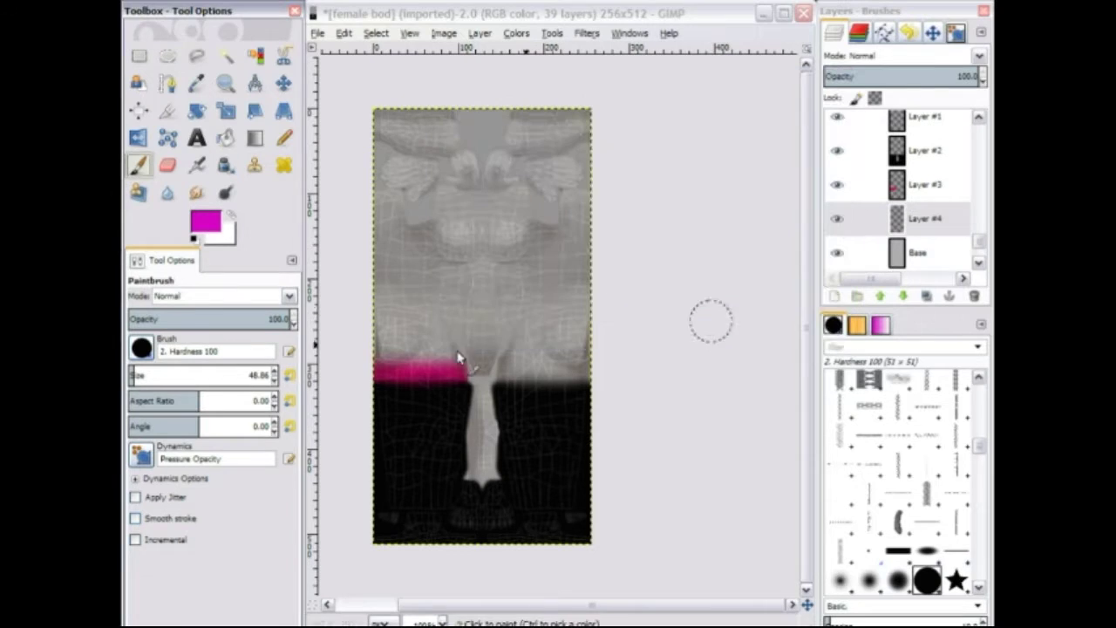
Paint a straight magenta band just above the pink one, trim its inner end, and blur its upper edge.
left_click(450, 363)
left_click(361, 365, "ctrl+shift")
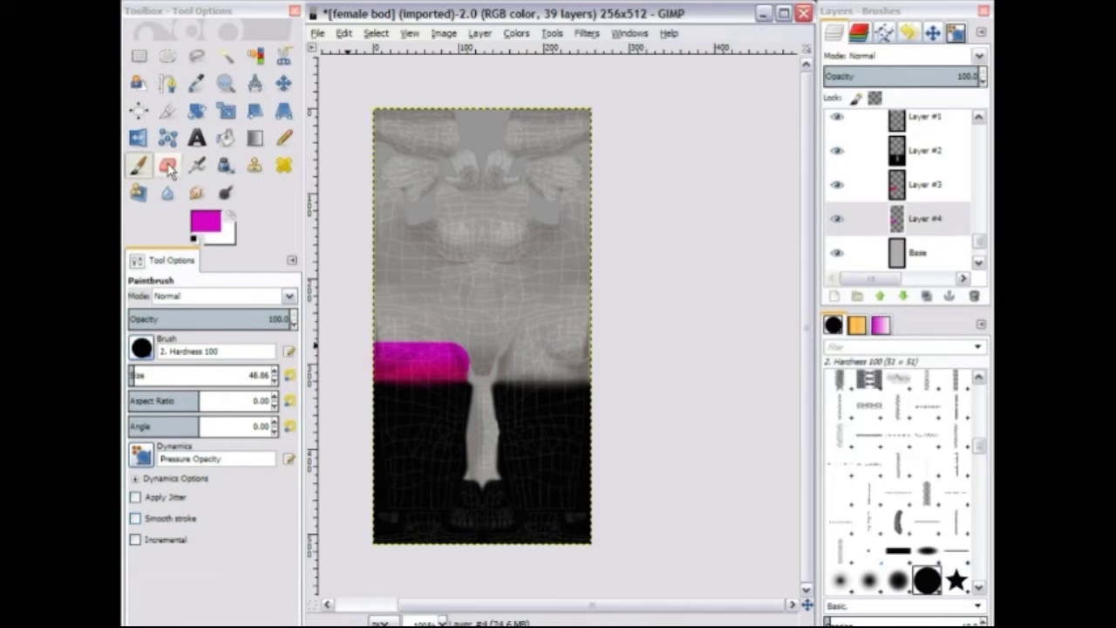
left_click(168, 164)
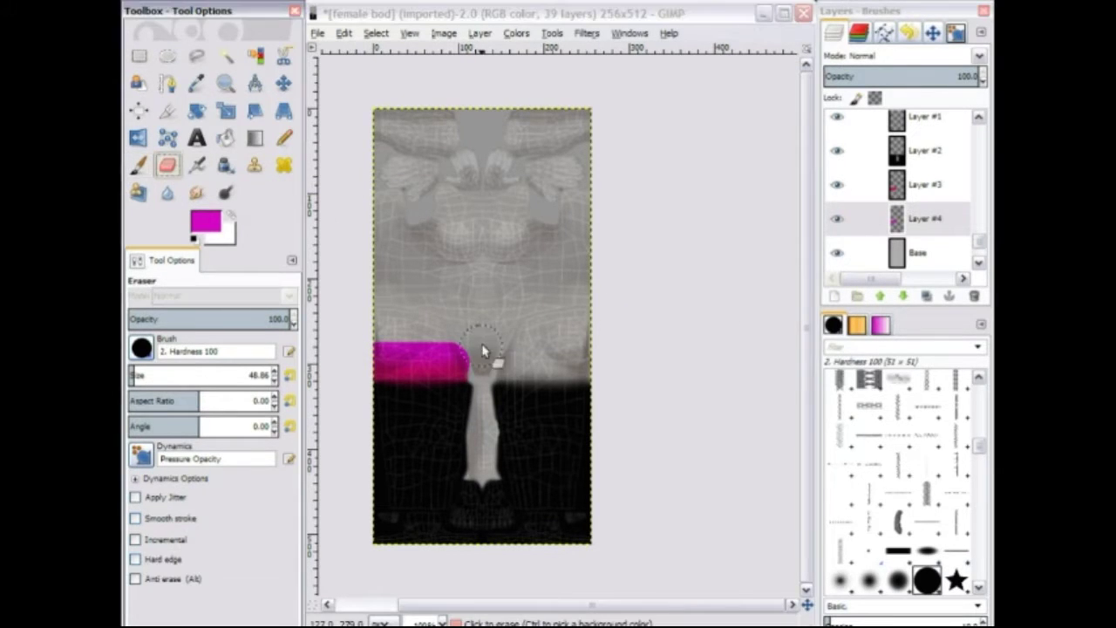
left_click(168, 194)
Merge the black and pink layers down into the magenta layer.
right_click(911, 193)
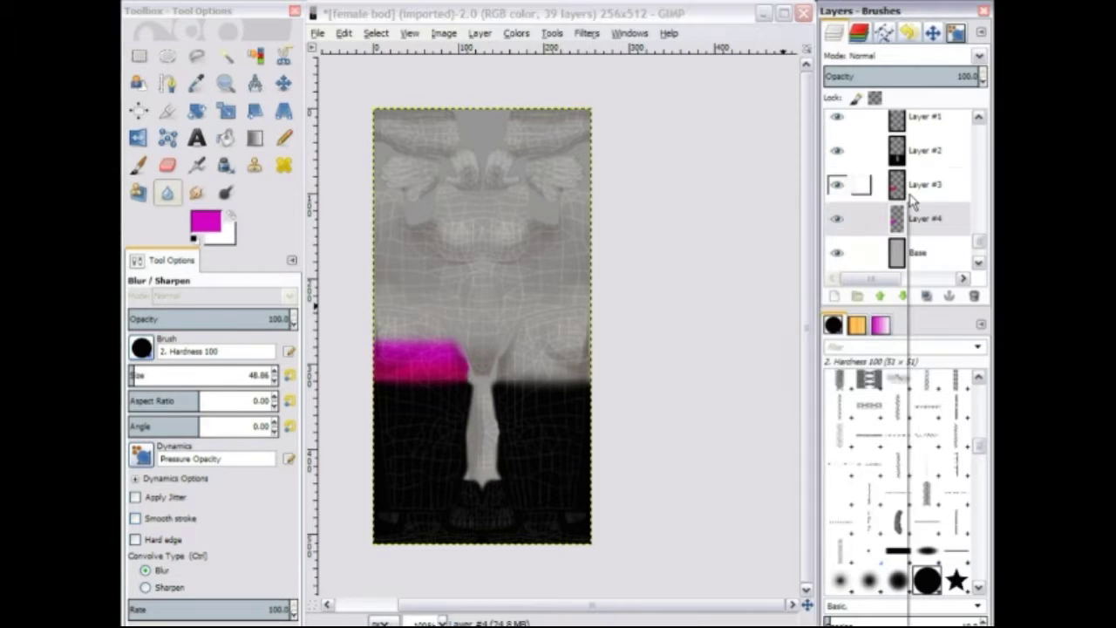
left_click(881, 288)
right_click(910, 125)
left_click(888, 247)
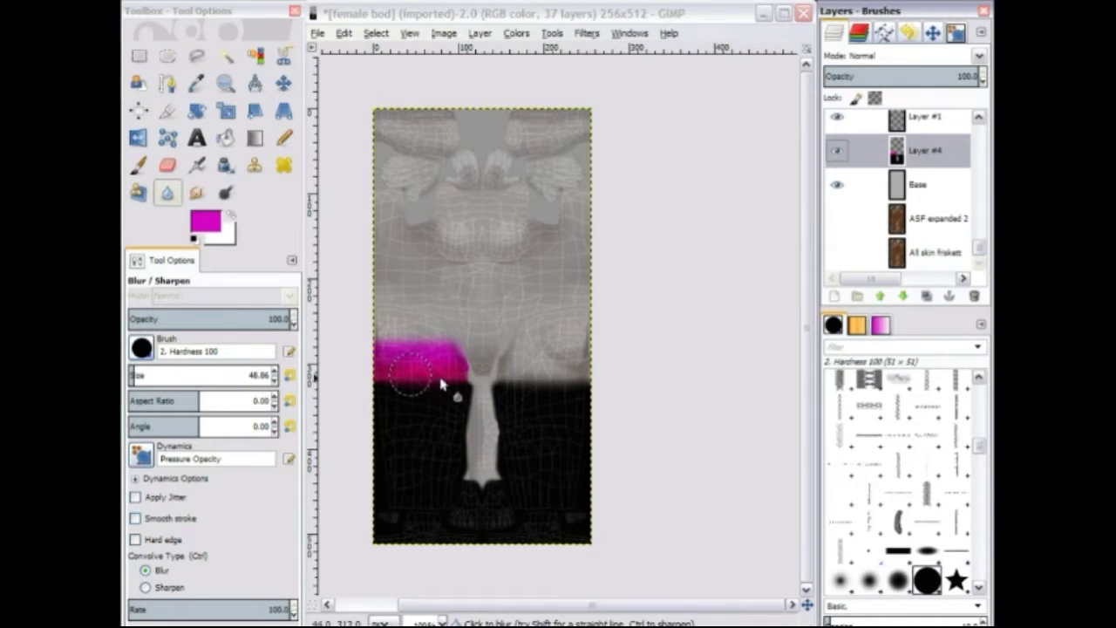
Blend the magenta and pink band on the left leg into the black and grey areas with Blur and Smudge strokes.
left_click_drag(440, 378, 463, 360)
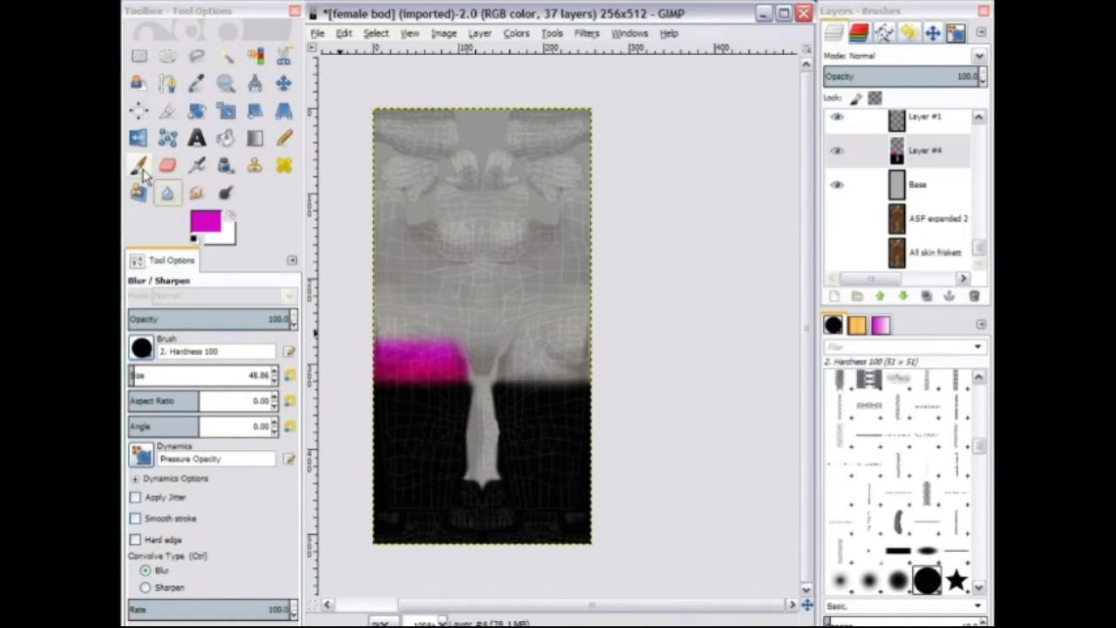
left_click(197, 193)
mouse_move(430, 385)
left_mouse_down()
mouse_move(411, 362)
mouse_move(384, 366)
left_mouse_up()
left_click(167, 193)
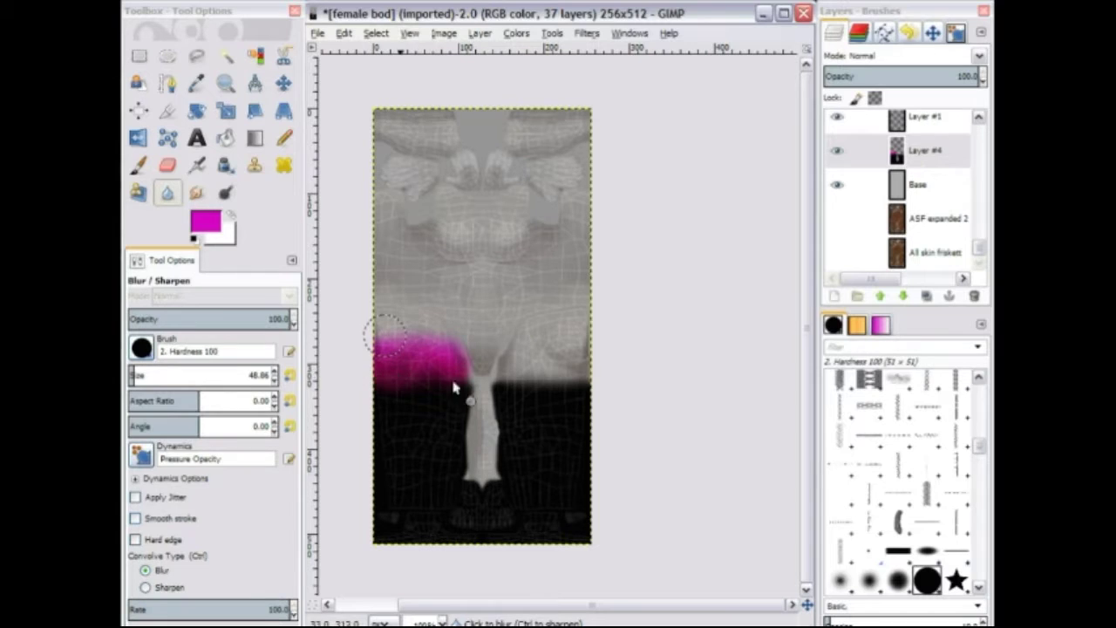
left_click_drag(439, 388, 447, 377)
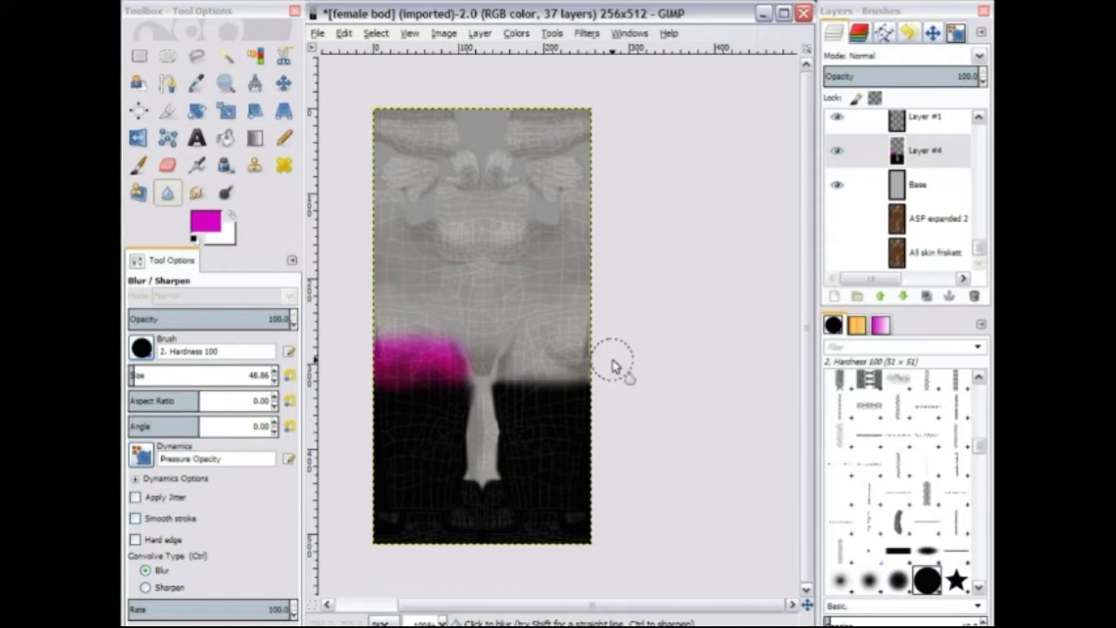
Mirror the blended pink band onto the right leg using a horizontally flipped duplicate layer, and merge it down.
right_click(891, 156)
left_click(823, 250)
key("shift+f")
left_click(491, 272)
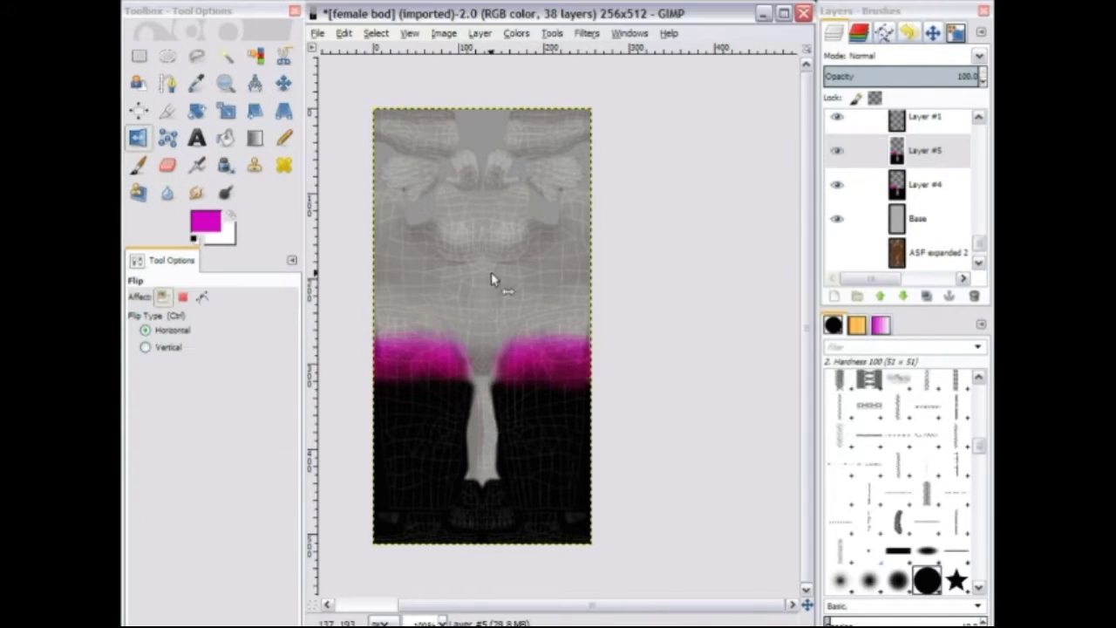
right_click(907, 155)
left_click(842, 115)
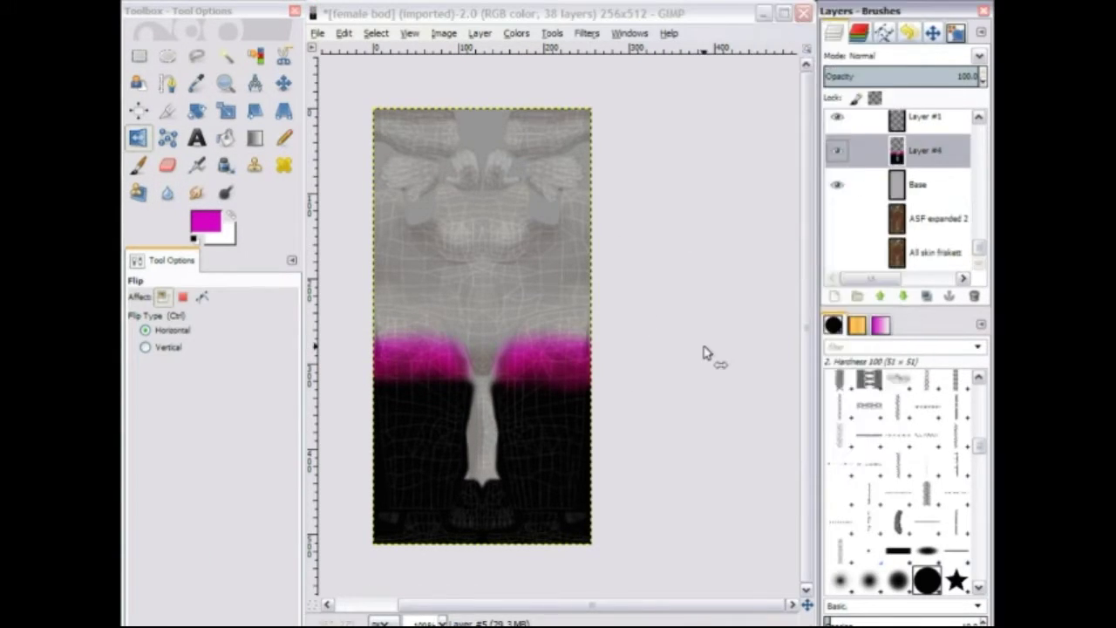
Set the Paintbrush to a white foreground colour and a brush size of 5.
left_click(138, 165)
key("x")
left_click_drag(271, 376, 206, 376)
type("5")
key("Return")
Paint white highlight strokes down the left leg on a new transparent layer with the Paintbrush at size 5.
left_click(226, 83)
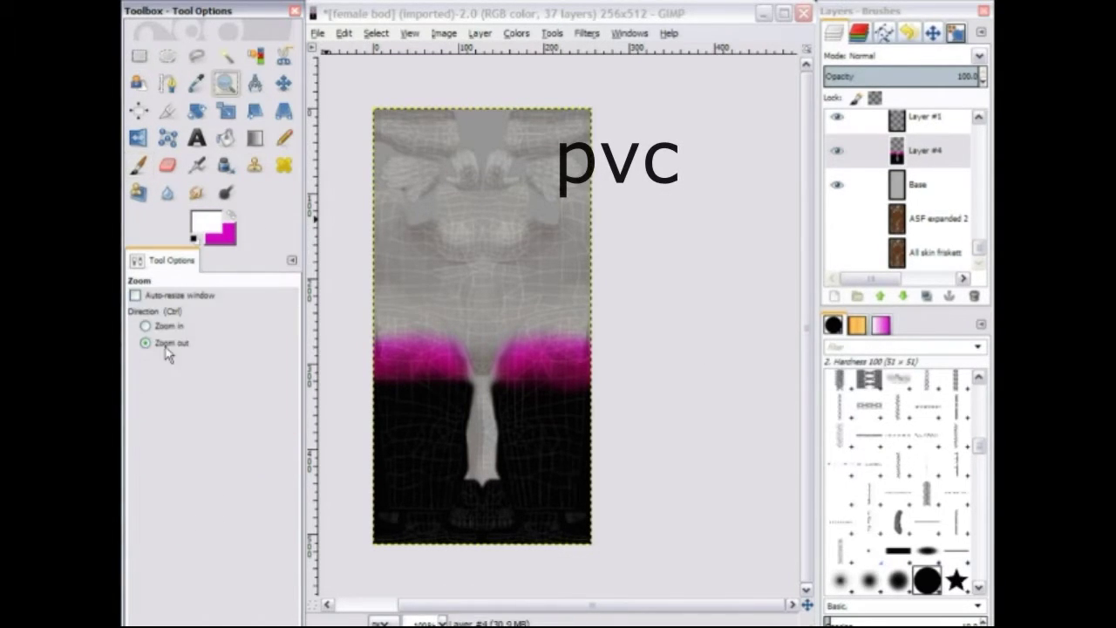
left_click(145, 326)
left_click(433, 426)
left_click(140, 167)
right_click(907, 151)
left_click(879, 185)
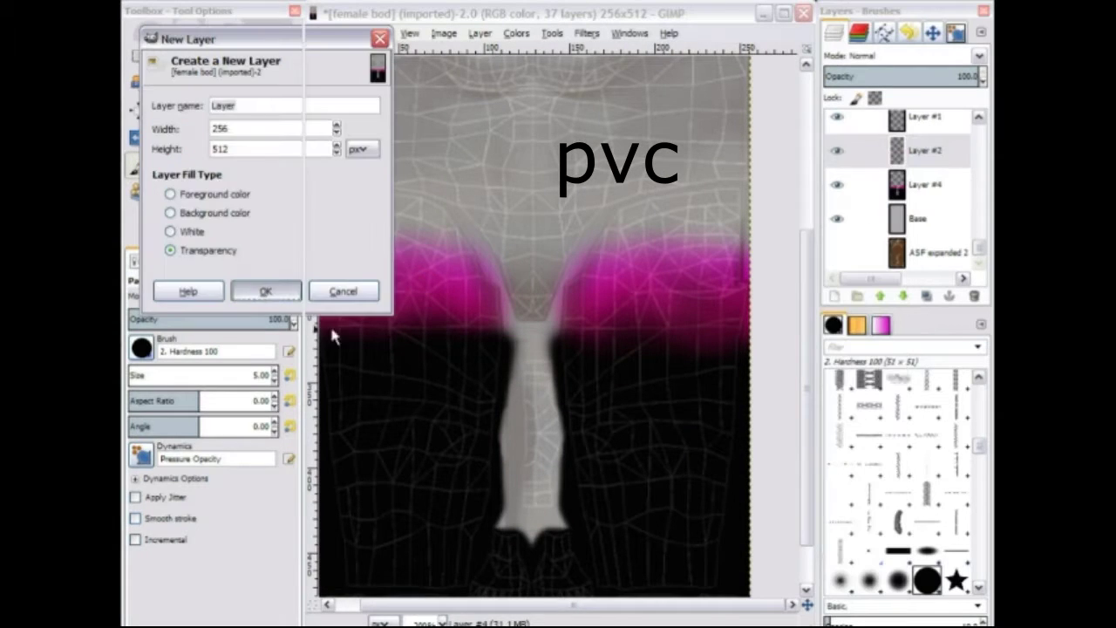
left_click(266, 290)
mouse_move(442, 442)
left_mouse_down()
mouse_move(460, 444)
mouse_move(453, 350)
left_mouse_up()
key("ctrl+z")
left_click(450, 489)
left_click(441, 539, "shift")
Apply a 15 px Gaussian Blur to the left leg strokes and lower their layer's opacity to about 40%.
left_click(587, 33)
mouse_move(618, 118)
left_click(829, 128)
scroll(279, 245, "down", 3)
left_click(278, 334)
left_click(279, 334)
left_click(278, 335)
left_click(278, 334)
left_click(278, 334)
left_click(294, 403)
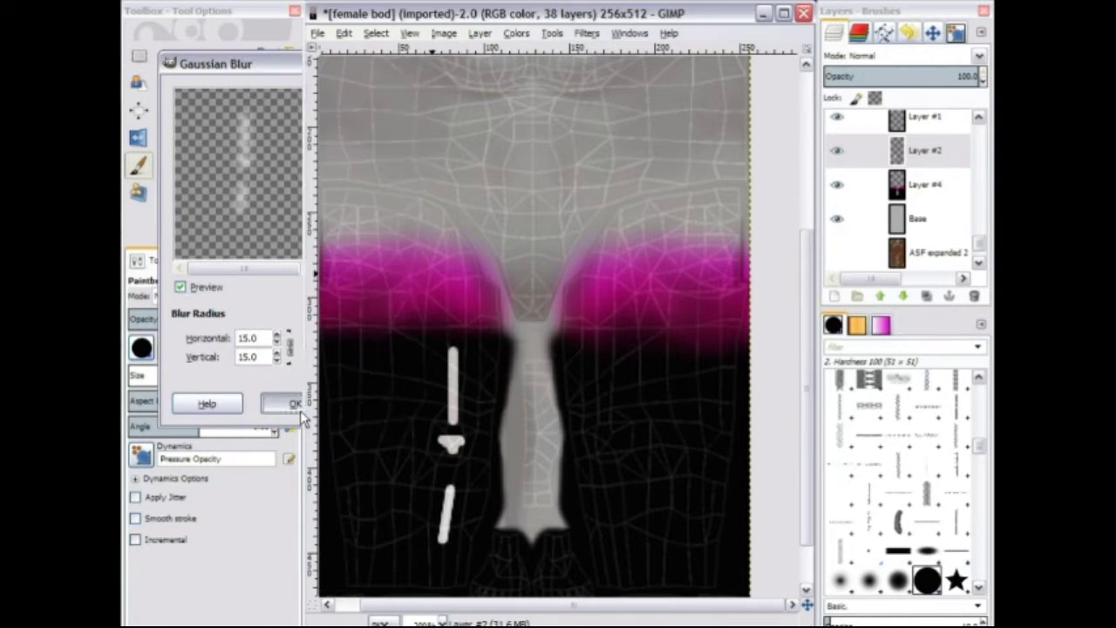
left_click(886, 77)
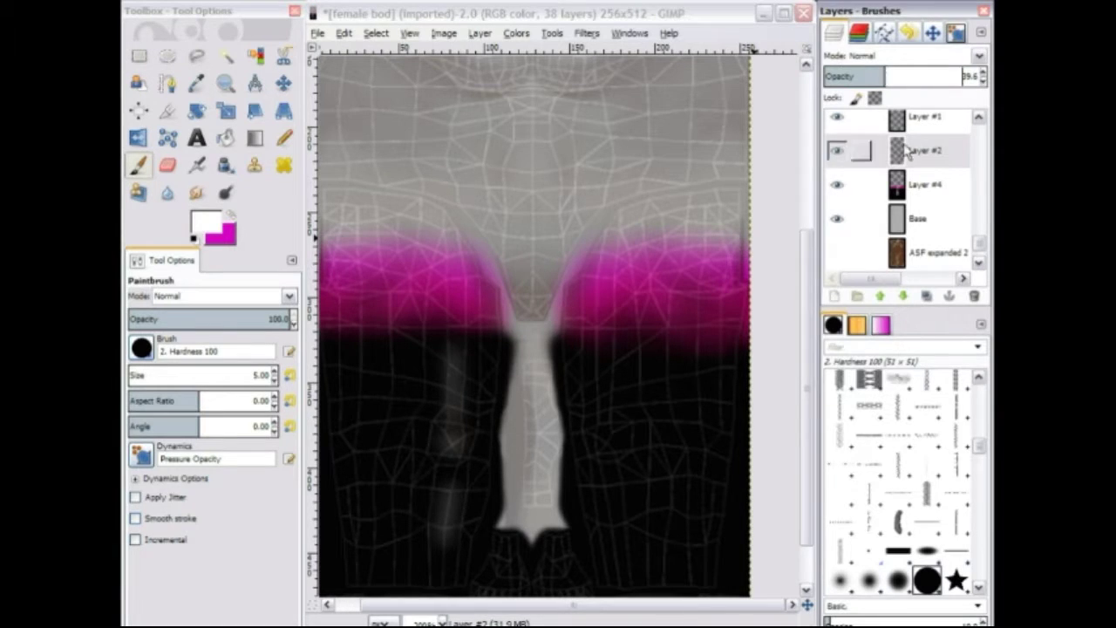
Paint shorter white strokes over the left leg highlights on a new transparent layer and repeat the Gaussian Blur.
right_click(901, 149)
left_click(856, 178)
left_click(351, 349)
left_click_drag(454, 401, 453, 370)
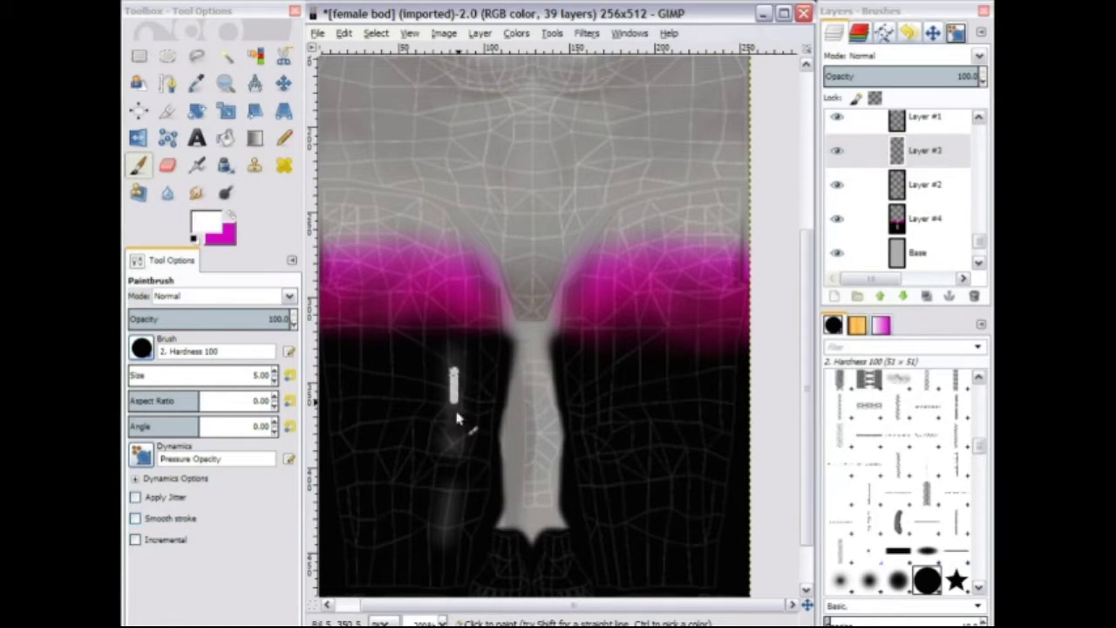
left_click(587, 33)
left_click(601, 52)
Hide the wireframe overlay and lower the opacity of the shorter highlights layer to about 37%.
left_click(837, 197)
mouse_move(983, 251)
left_mouse_down()
mouse_move(983, 147)
mouse_move(983, 251)
left_mouse_up()
left_click(918, 179)
left_click(916, 141)
left_click(890, 76)
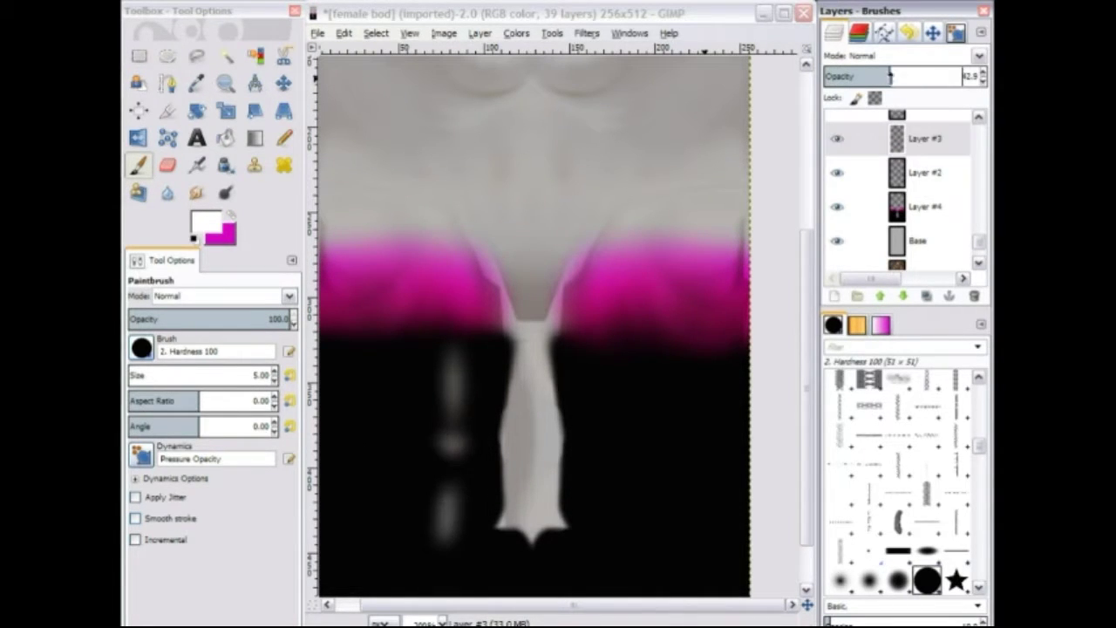
Add a new transparent layer and merge the shorter blurred highlights down into the first highlight layer.
right_click(917, 135)
left_click(905, 172)
left_click(340, 389)
right_click(906, 180)
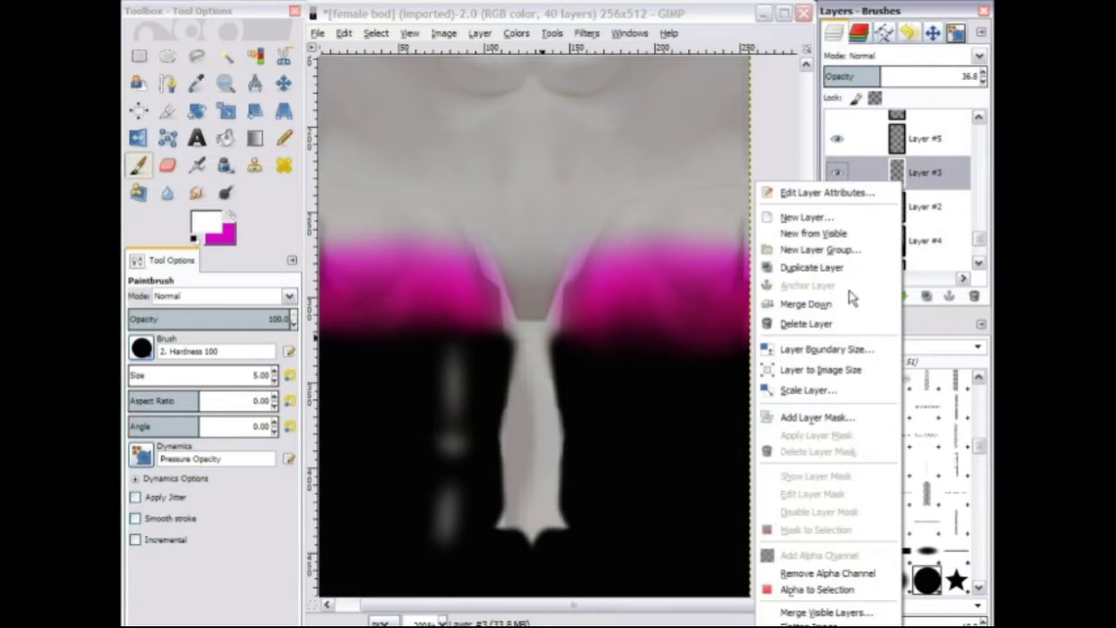
left_click(851, 303)
left_click(910, 150)
Paint thin white strokes along the centres of the left leg highlights with the Paintbrush at size 2.
double_click(259, 375)
type("2")
key("Return")
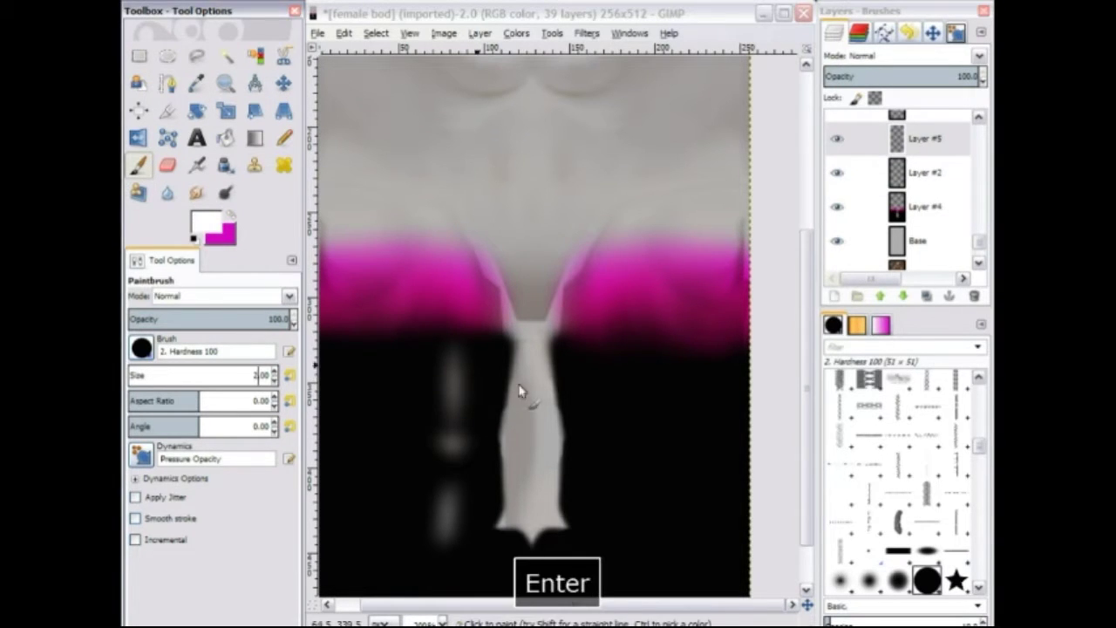
left_click(456, 452)
key("ctrl+z")
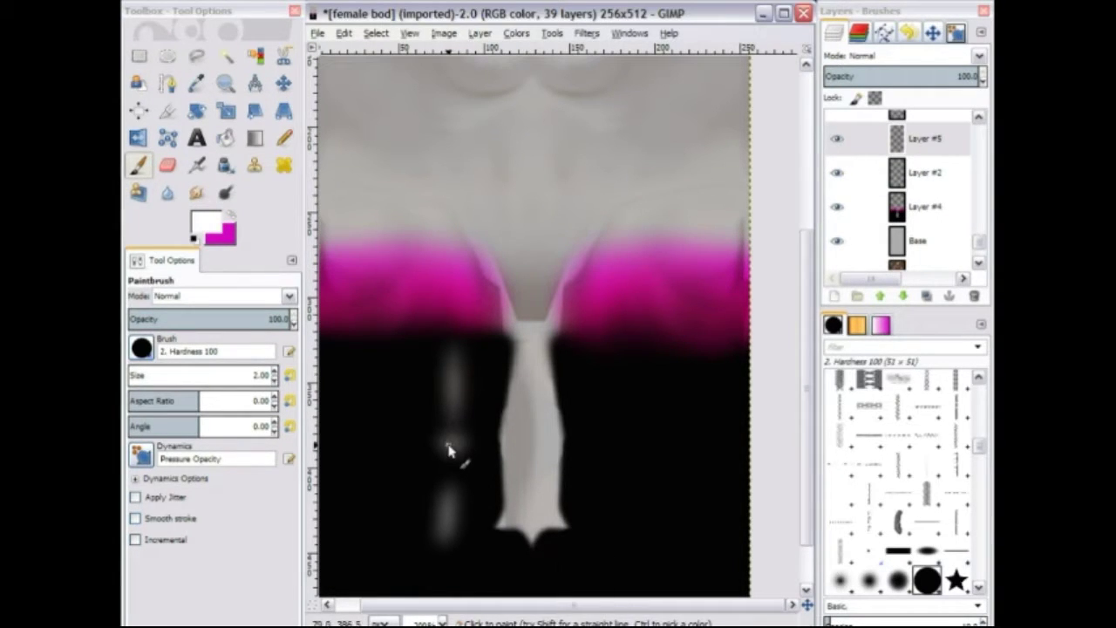
left_click(454, 402)
left_click(454, 379, "ctrl+shift")
left_click(449, 505)
left_click(446, 530, "shift")
Smudge the ends of the thin leg strokes at brush size 10 and lower their layer's opacity to about 47%.
left_click(196, 192)
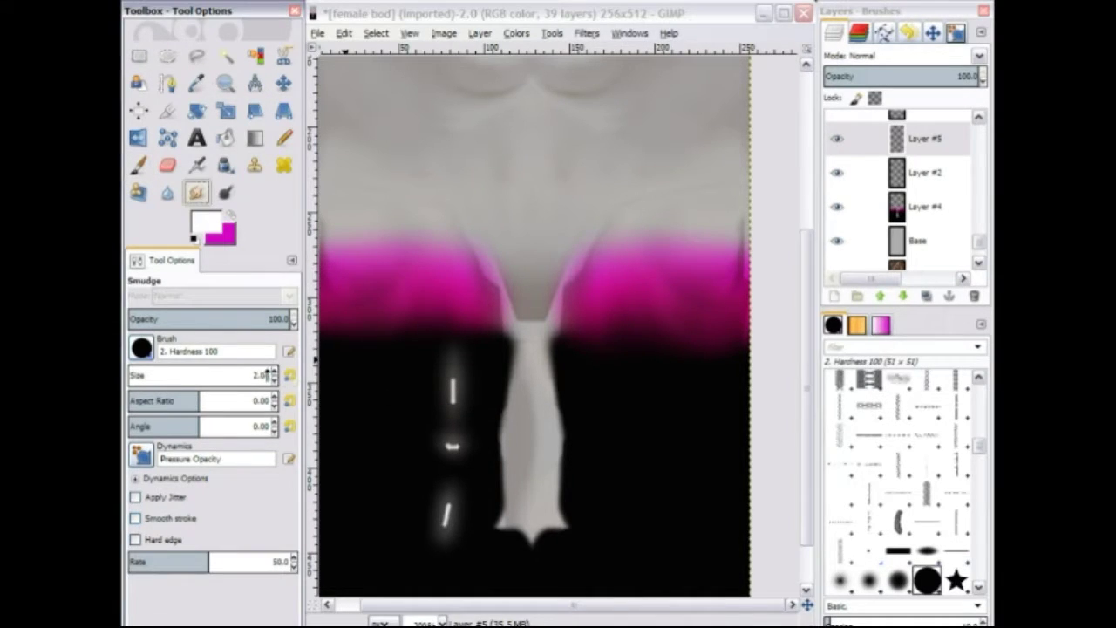
type("10")
key("Return")
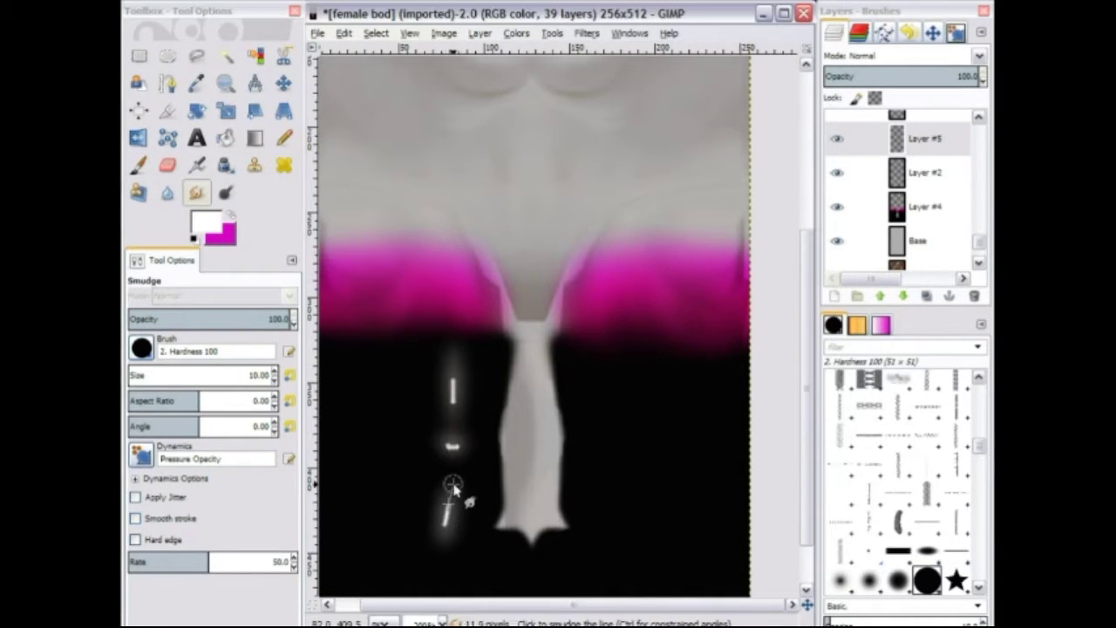
left_click(453, 551, "shift")
key("ctrl+z")
key("ctrl+z")
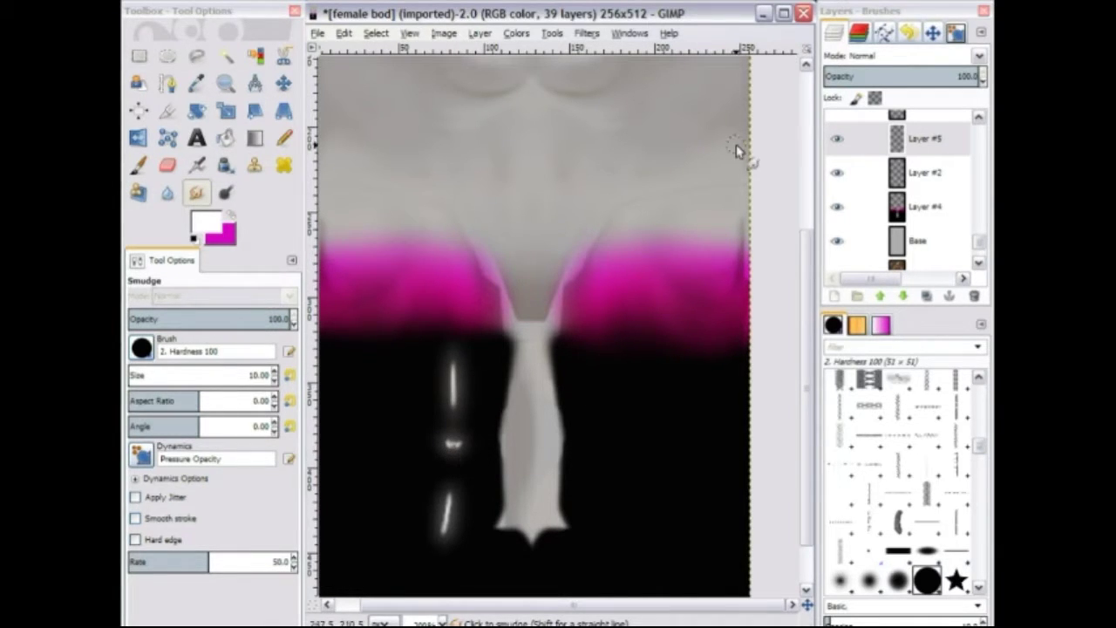
left_click_drag(946, 76, 921, 77)
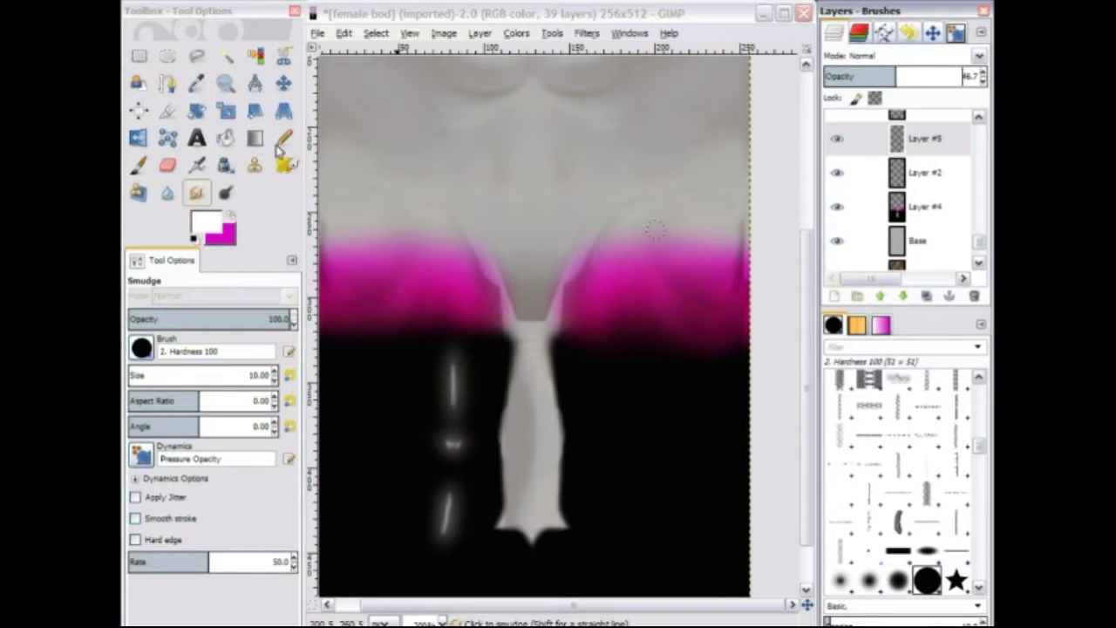
Merge the smudged thin strokes down into the blurred leg highlights layer.
scroll(643, 358, "up", 5)
scroll(643, 358, "down", 3)
right_click(855, 266)
left_click(853, 264)
Mirror the highlights onto the right leg with a horizontally flipped duplicate layer, and merge all highlights down into the leg colour layer.
right_click(912, 134)
left_click(890, 224)
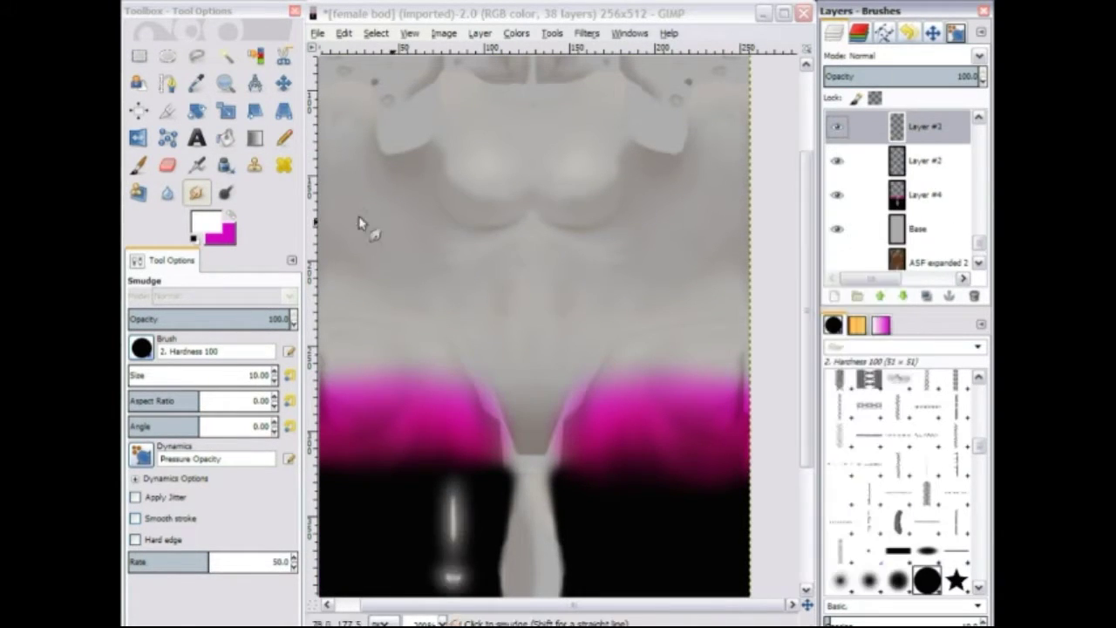
left_click(139, 139)
left_click(496, 357)
right_click(906, 135)
left_click(889, 258)
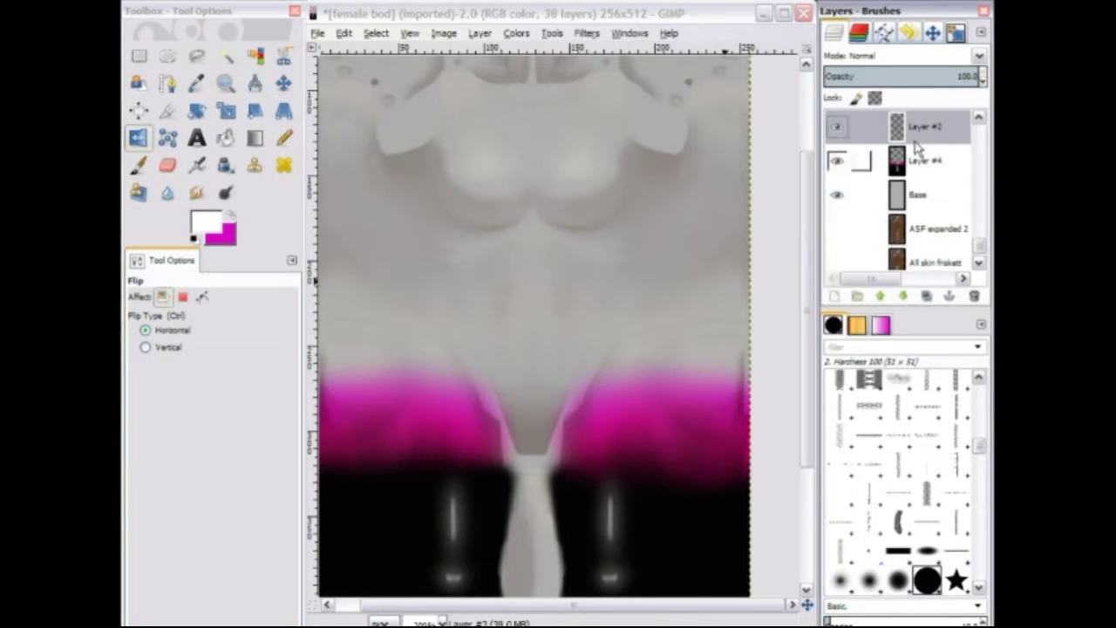
right_click(913, 124)
left_click(891, 245)
Paint a white curve on the lower belly on a new transparent layer and smudge its ends upward into a U shape.
right_click(917, 146)
left_click(340, 324)
left_click(267, 291)
left_click(139, 167)
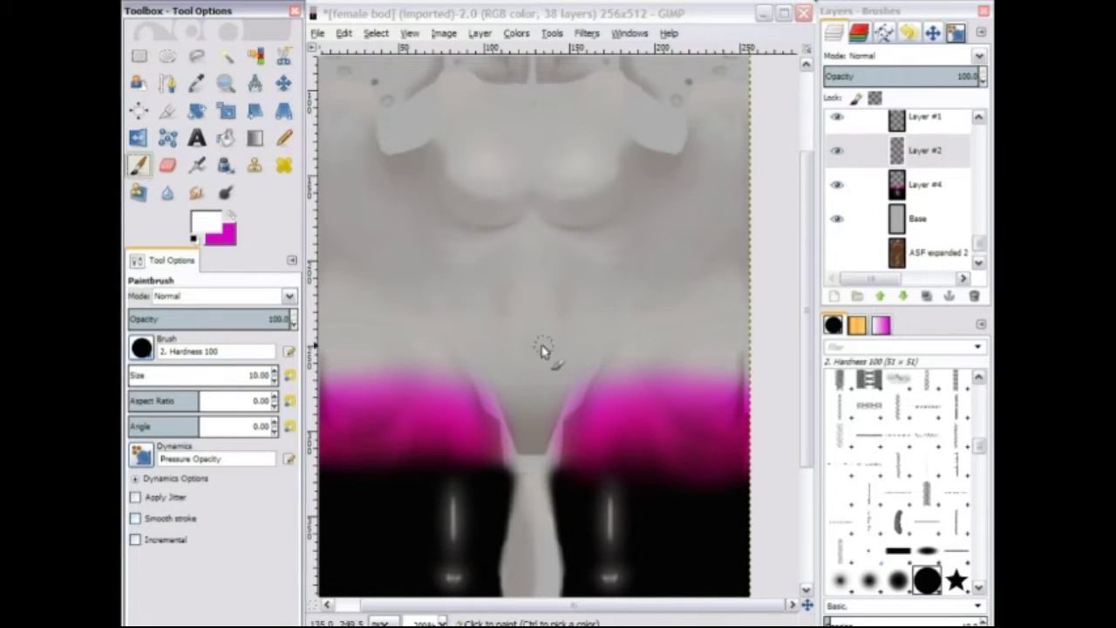
left_click(535, 368)
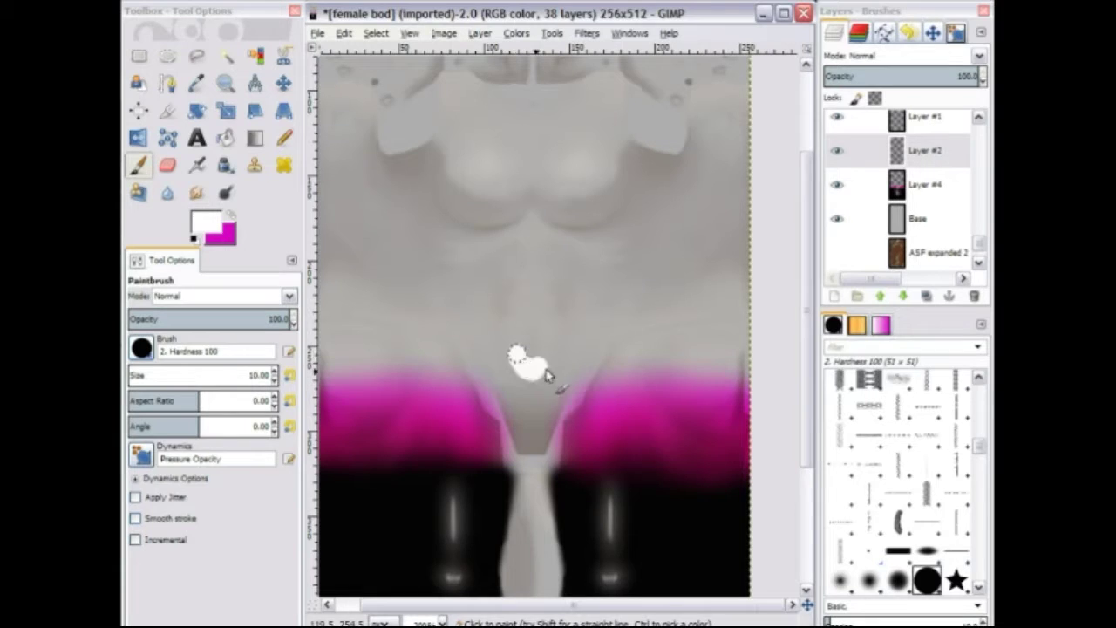
left_click(196, 192)
left_click_drag(525, 358, 519, 332)
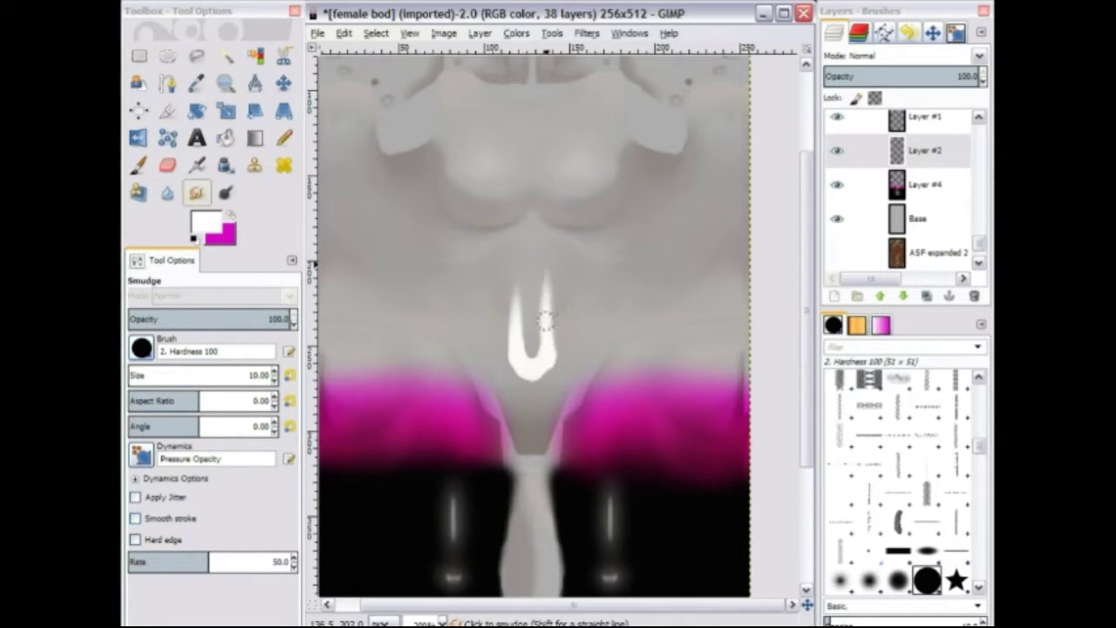
Apply a 15 px Gaussian Blur to the U-shaped belly highlight.
left_click(587, 33)
mouse_move(602, 119)
left_click(824, 142)
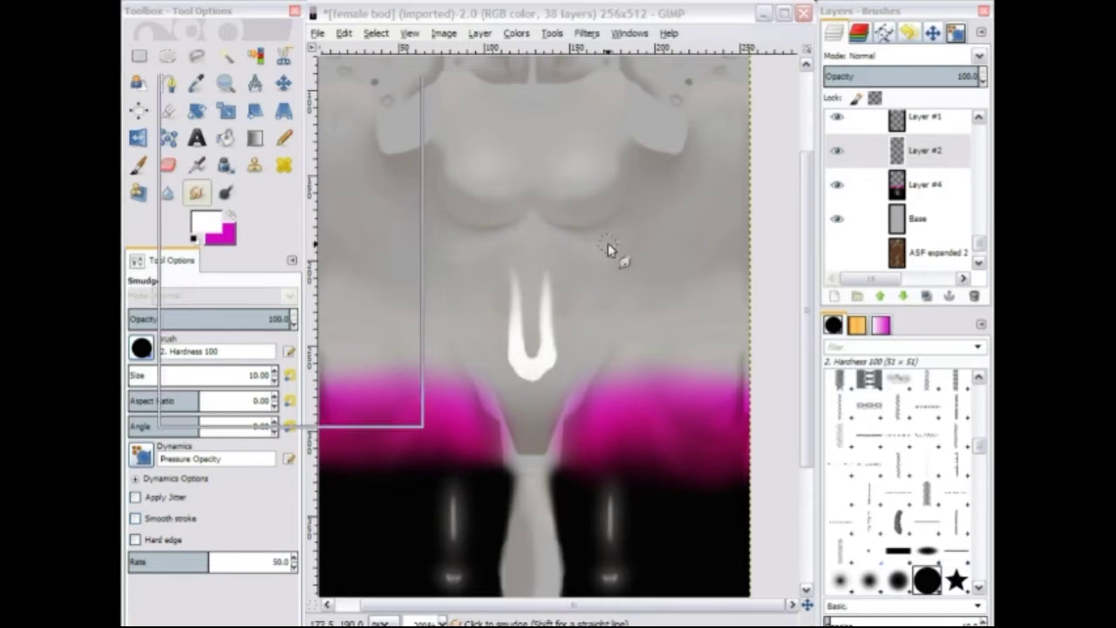
scroll(232, 206, "up", 3)
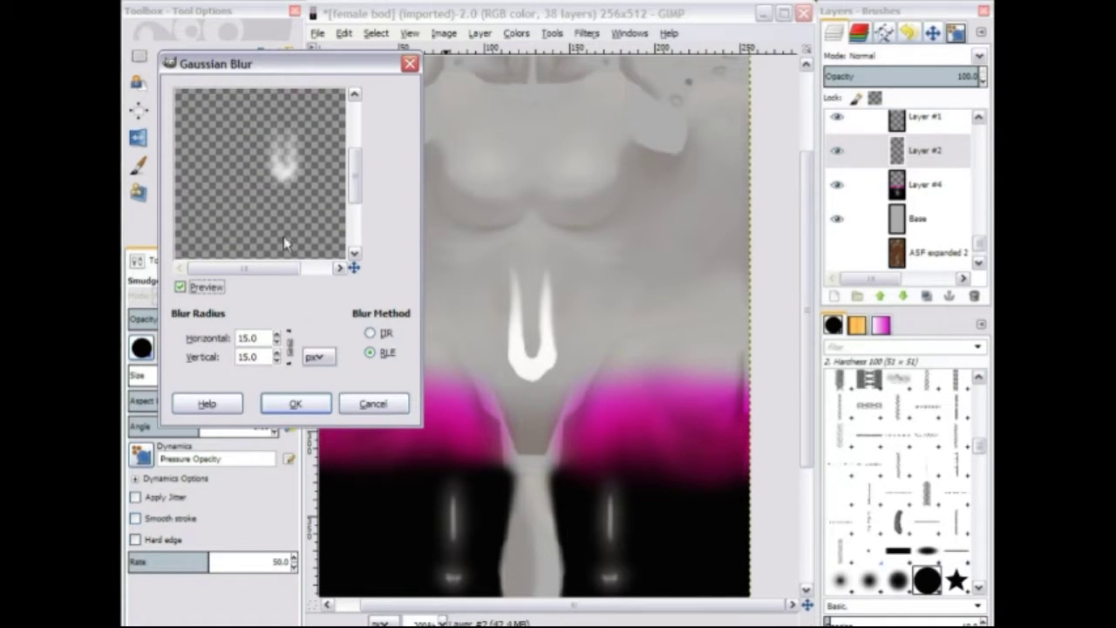
left_click(298, 401)
Paint a white dab on the left ribs on a new transparent layer and apply a horizontal Shift of 5 px.
right_click(883, 191)
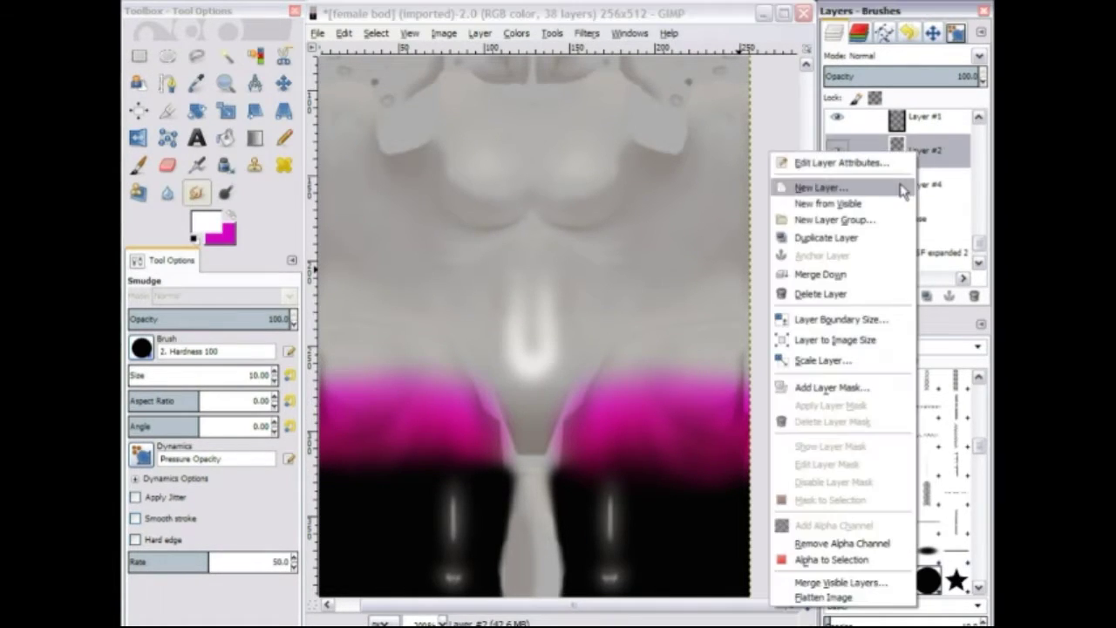
left_click(872, 186)
key("Return")
key("p")
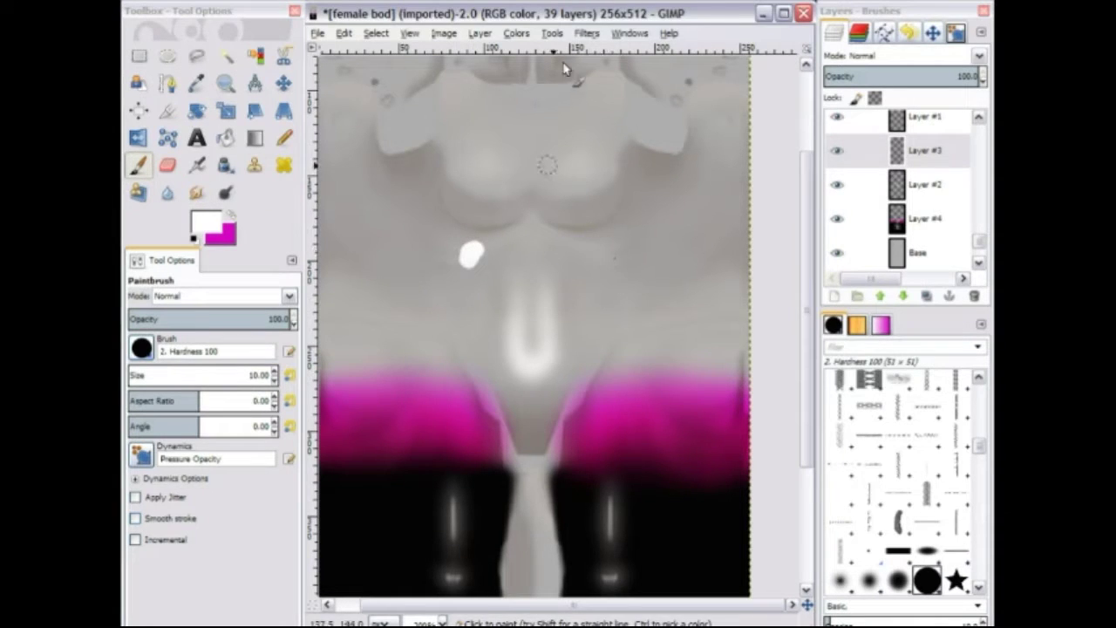
left_click(587, 33)
mouse_move(621, 156)
left_click(835, 337)
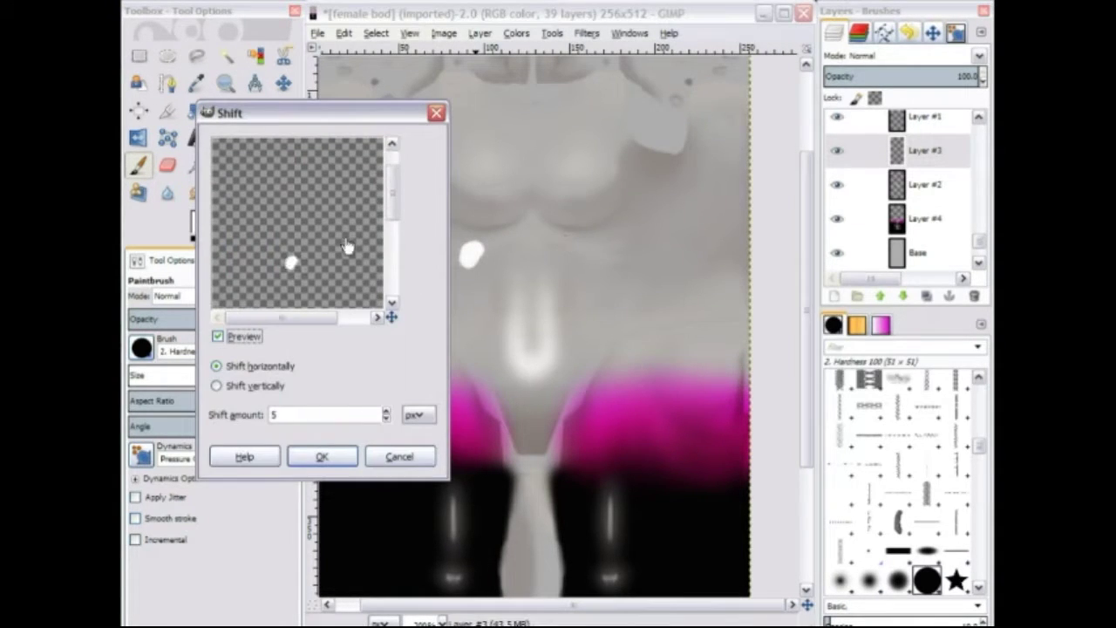
left_click(337, 453)
Apply a 5 px Gaussian Blur to the shifted dab on the left ribs.
left_click(587, 33)
mouse_move(654, 132)
left_click(836, 145)
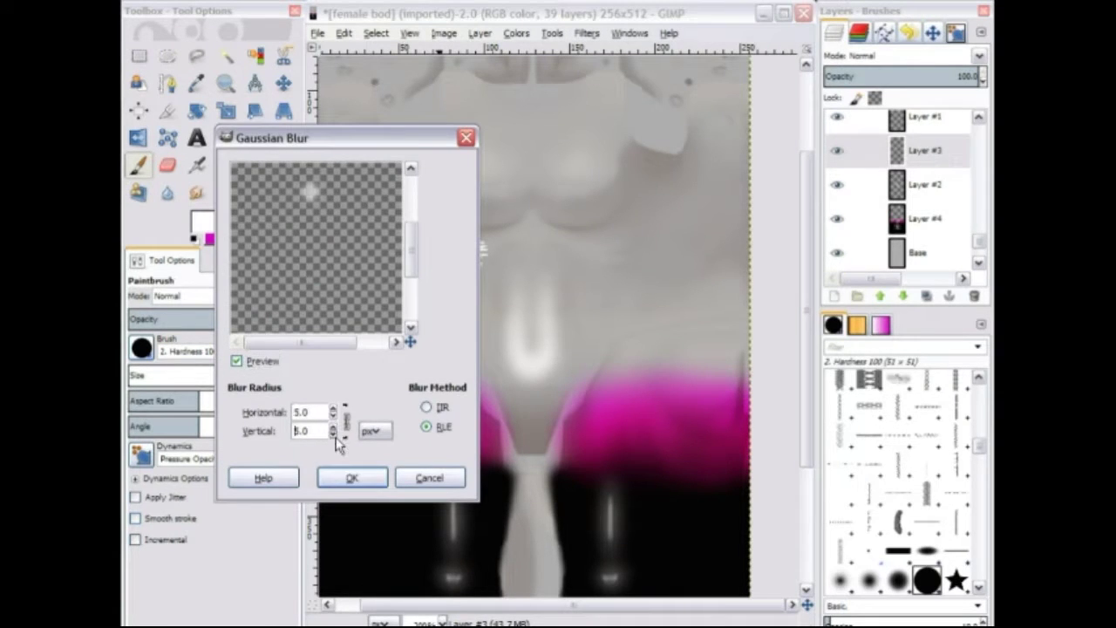
left_click(361, 477)
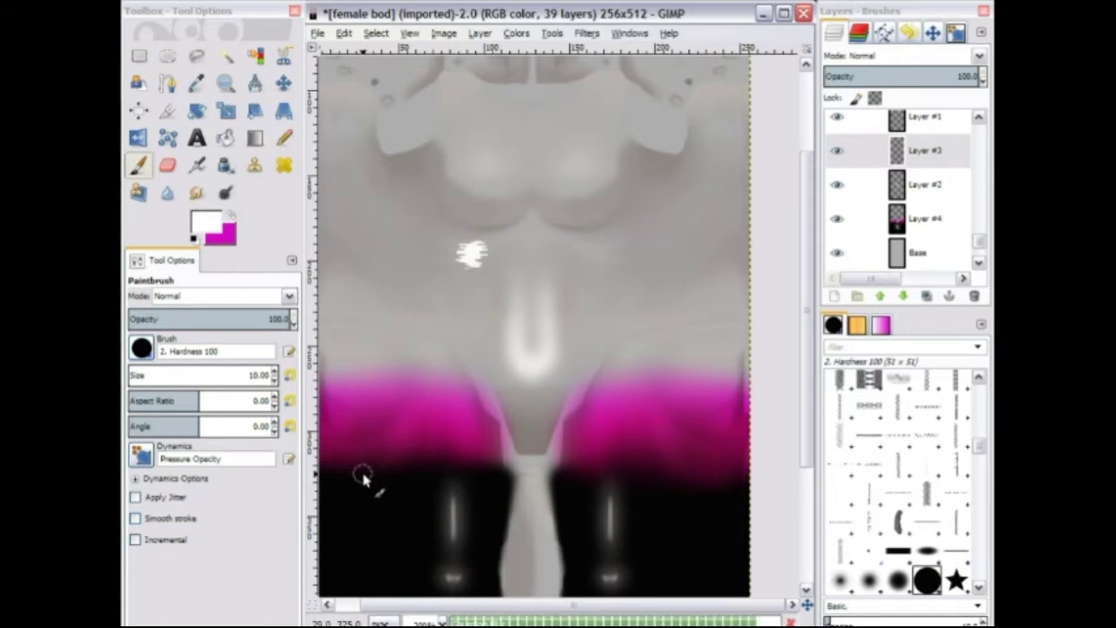
Mirror the rib highlight onto the right side using a horizontally flipped duplicate layer, and merge it down.
right_click(929, 170)
left_click(835, 242)
key("shift+f")
left_click(527, 259)
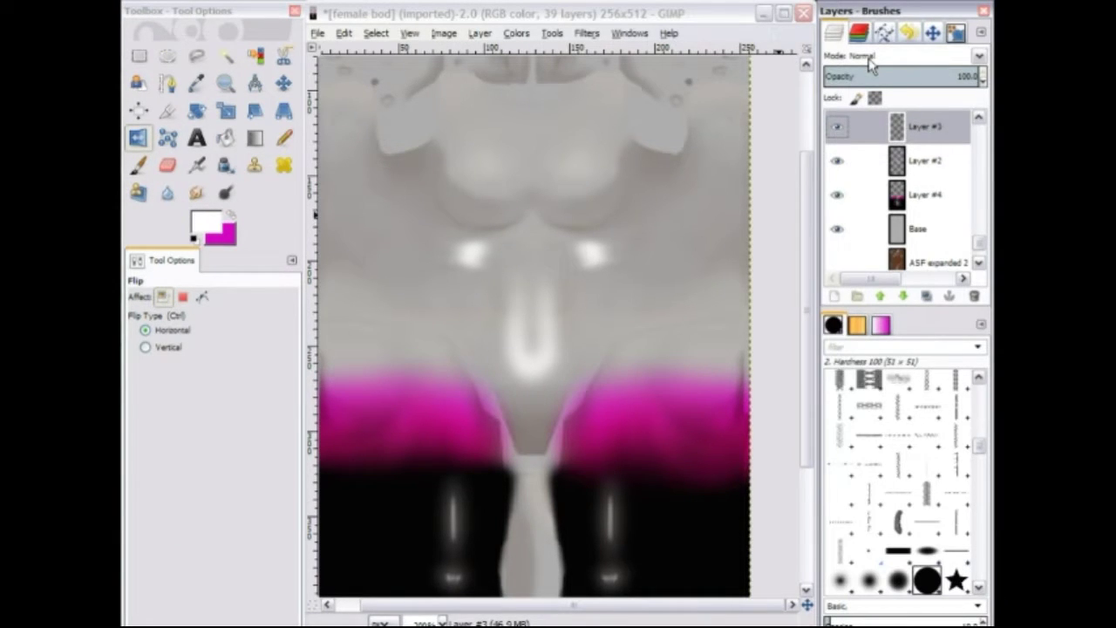
Set the rib highlights layer to Soft light at about 48% opacity and lower the belly highlight layer's opacity.
left_click(870, 57)
left_click(872, 261)
left_click(899, 76)
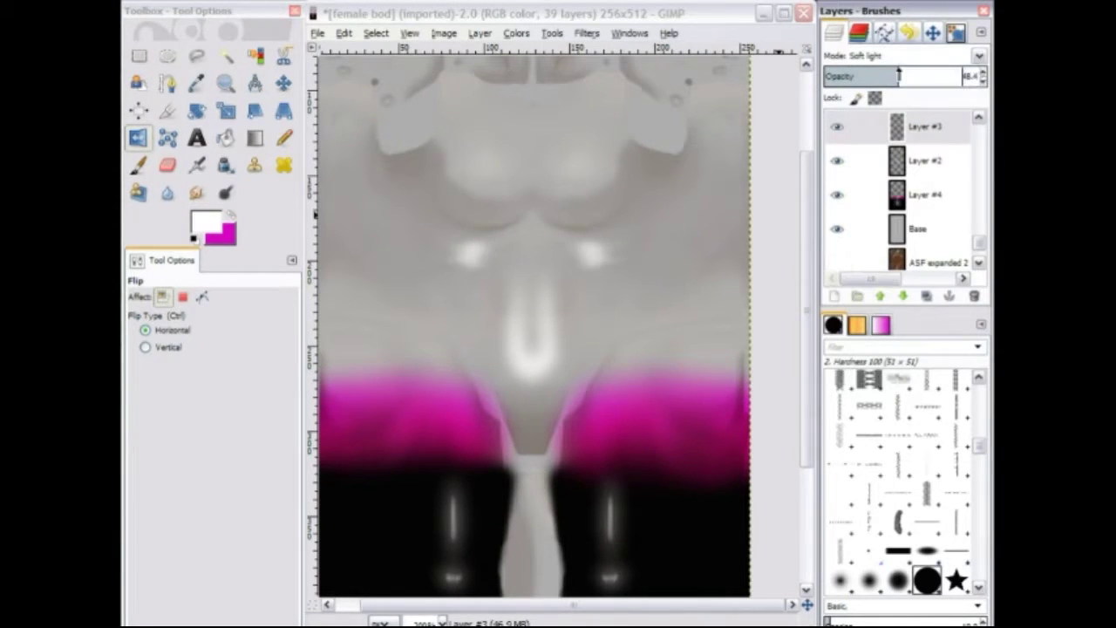
left_click(950, 174)
left_click(904, 76)
Paint a curved white stroke on the left side of the chest on a new transparent layer.
right_click(914, 171)
left_click(860, 199)
left_click(256, 289)
key("p")
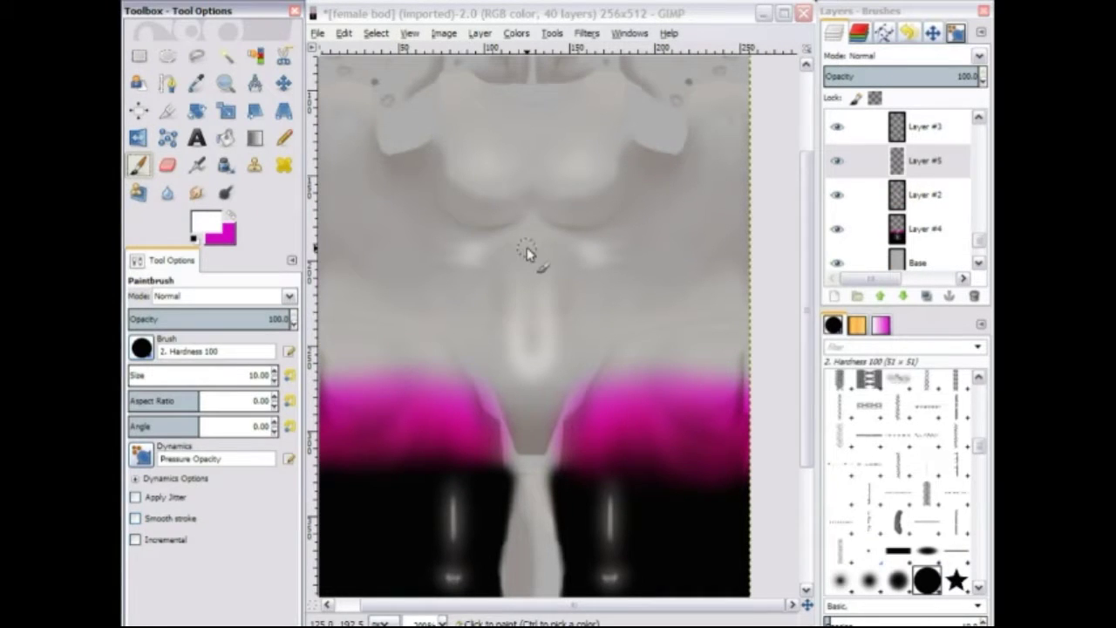
left_click_drag(504, 184, 473, 174)
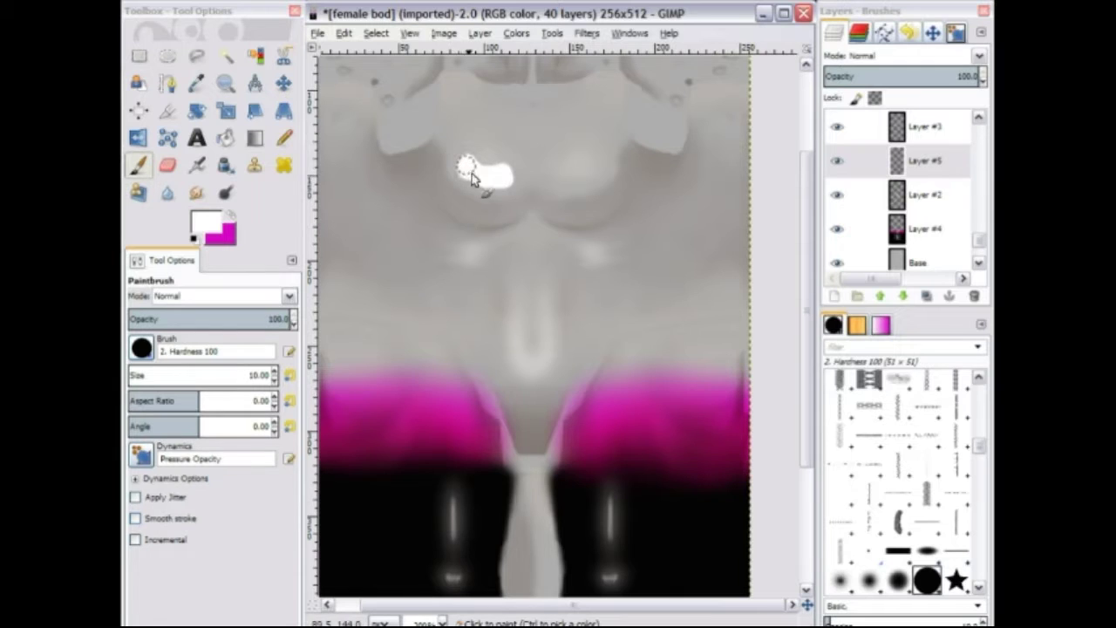
Mirror the chest stroke onto the right side using a horizontally flipped duplicate layer, and merge it down.
right_click(914, 161)
left_click(912, 241)
key("shift+f")
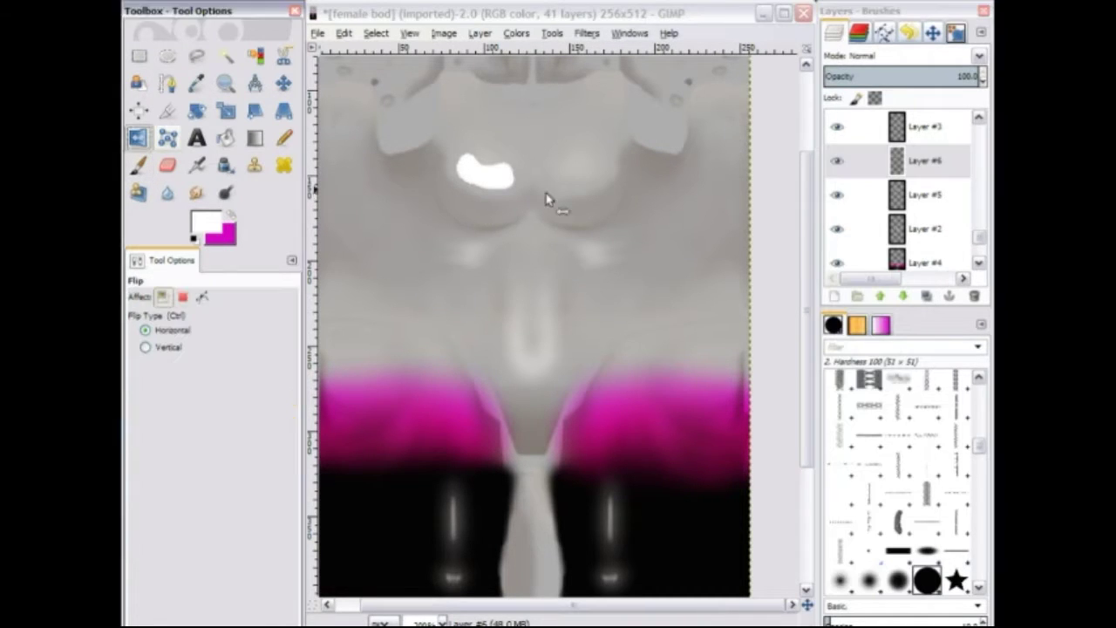
left_click(546, 200)
Repeat the last Gaussian Blur on the chest highlights, apply another at 21 px, and lower their layer's opacity.
left_click(587, 32)
left_click(641, 52)
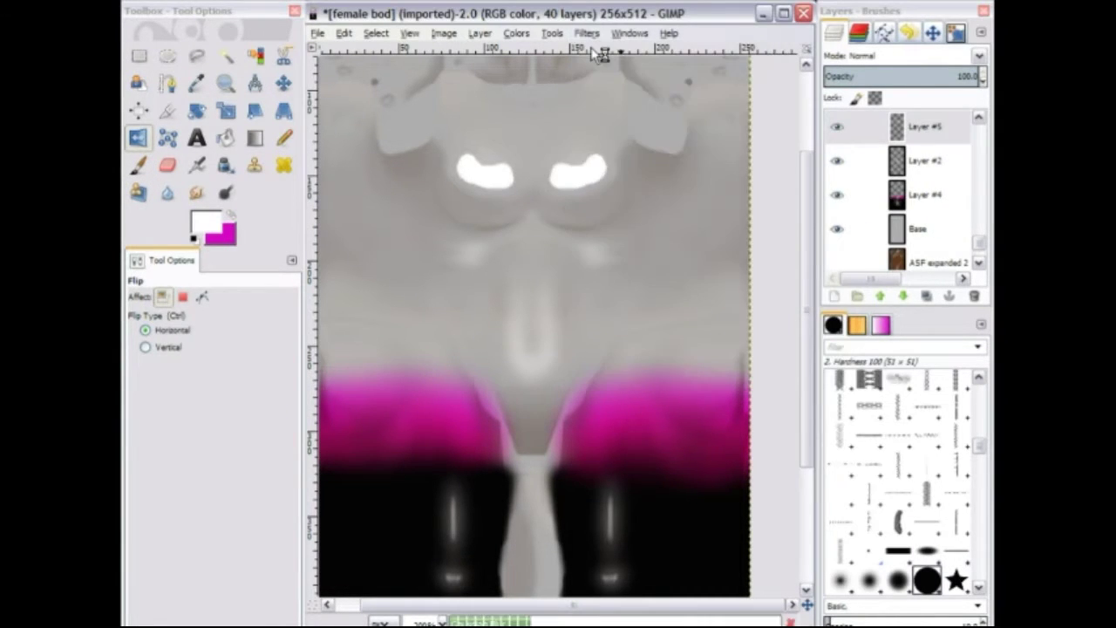
left_click(587, 32)
mouse_move(698, 128)
left_click(820, 143)
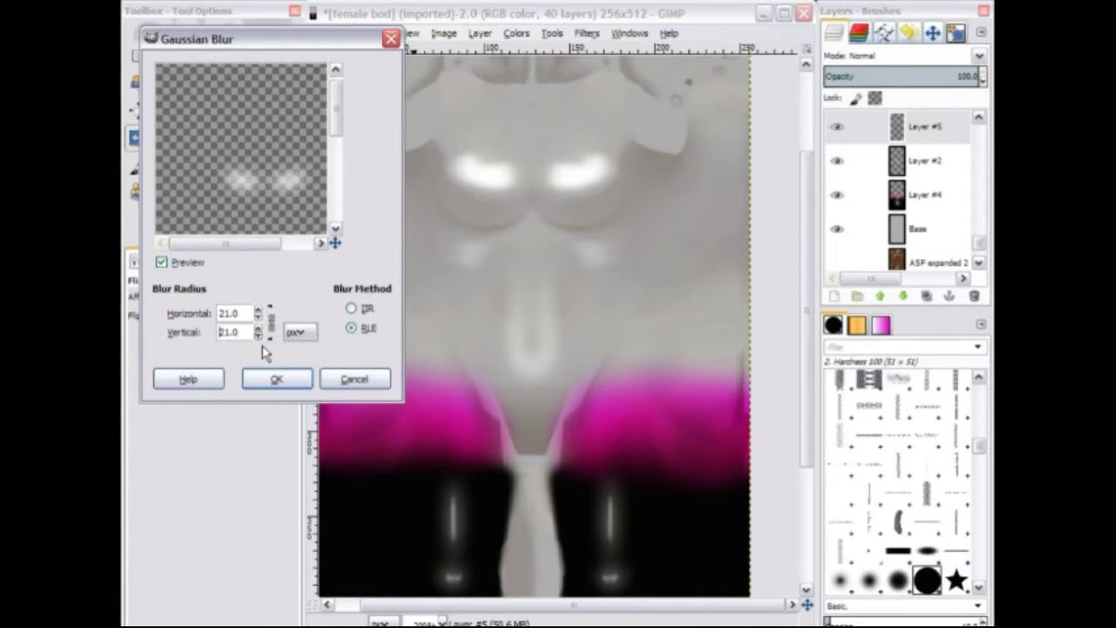
left_click(276, 378)
left_click_drag(919, 77, 924, 103)
Paint and smudge small white highlights at the collarbone's left side and centre on a new transparent layer, using a size 3 brush.
right_click(853, 148)
left_click(802, 165)
left_click(287, 314)
key("p")
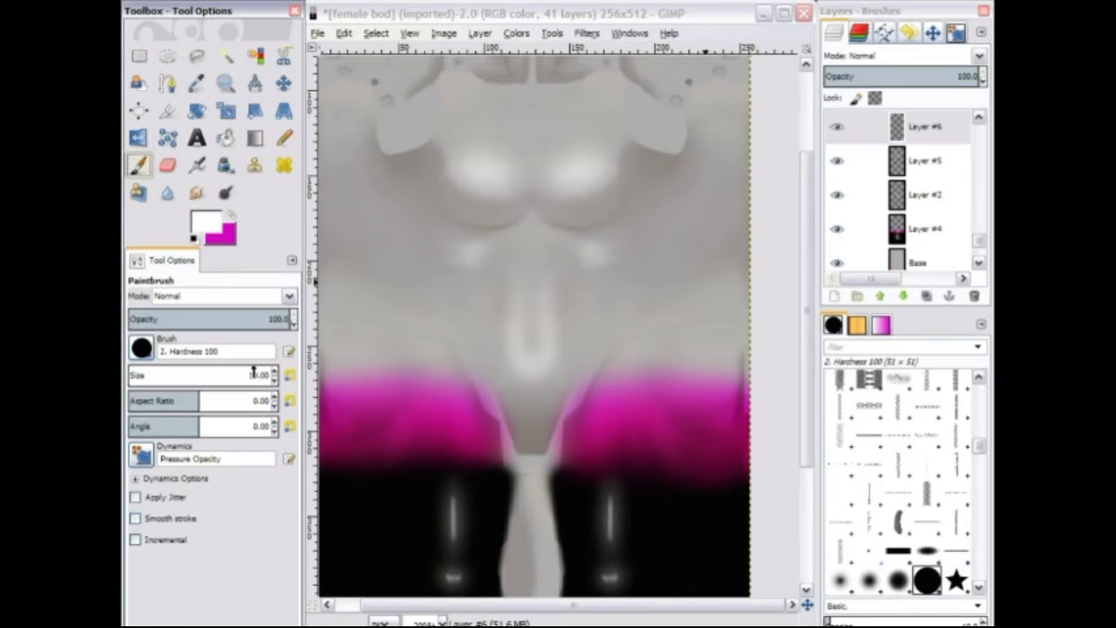
key("Return")
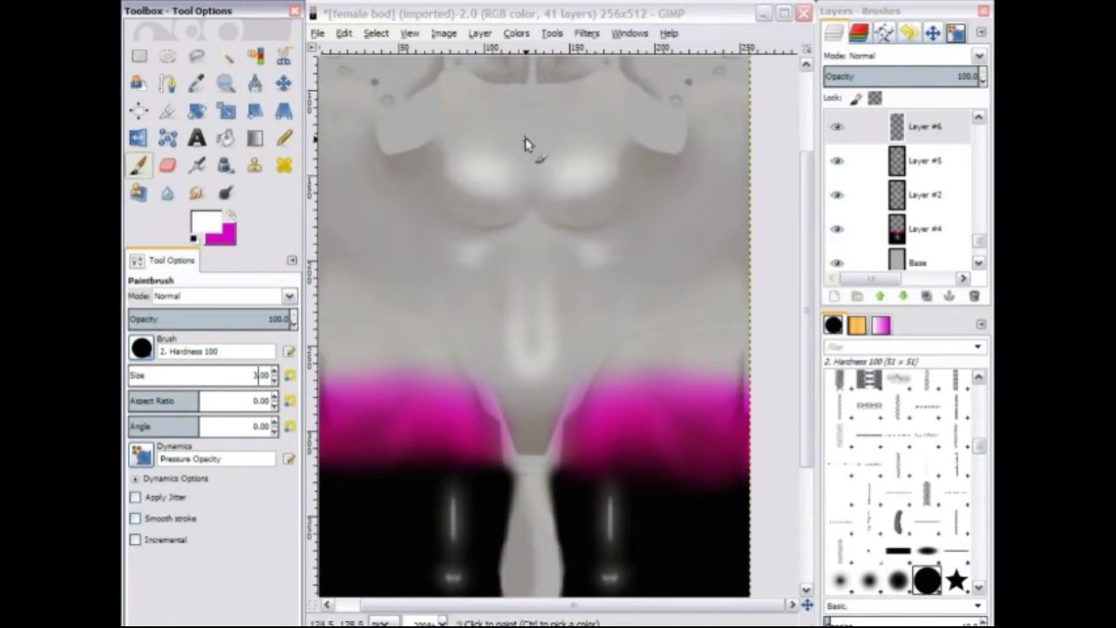
left_click_drag(526, 139, 538, 142)
key("shift+e")
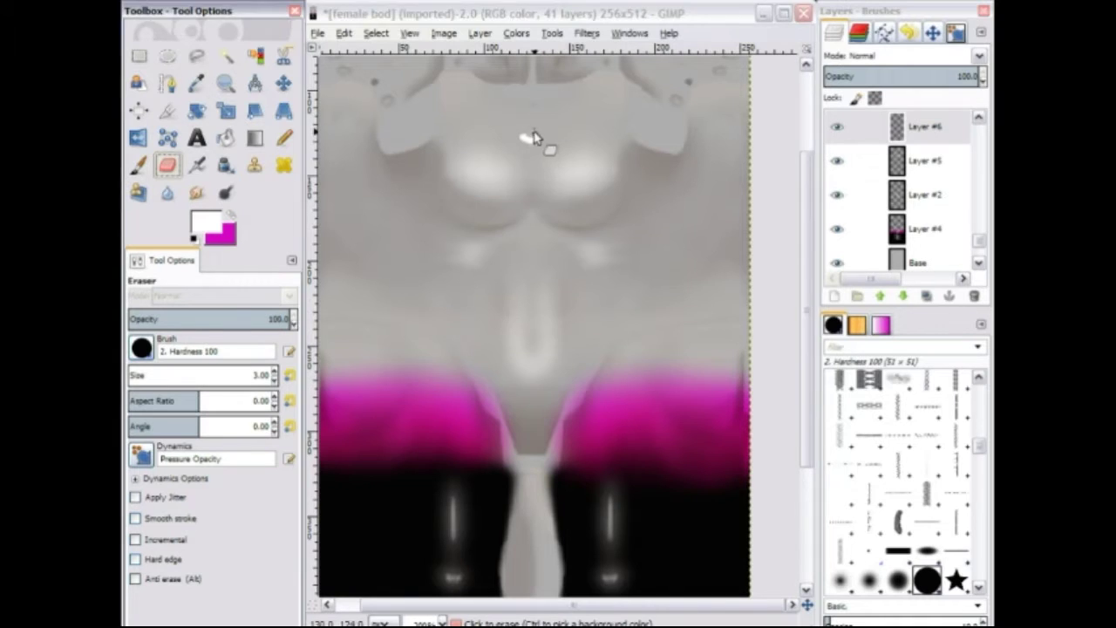
key("p")
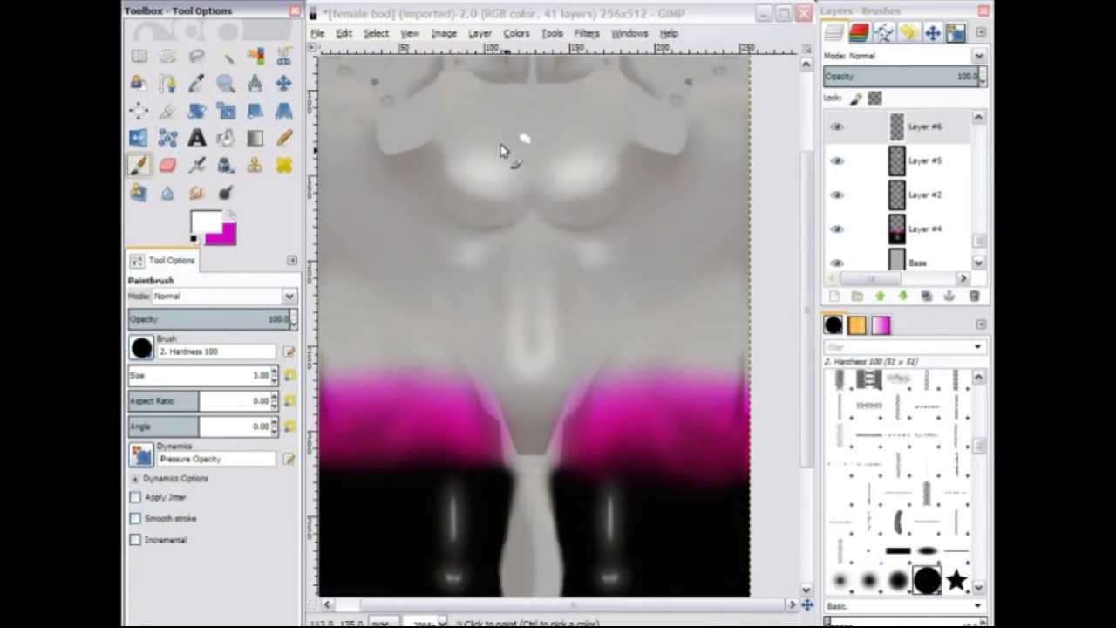
left_click(196, 192)
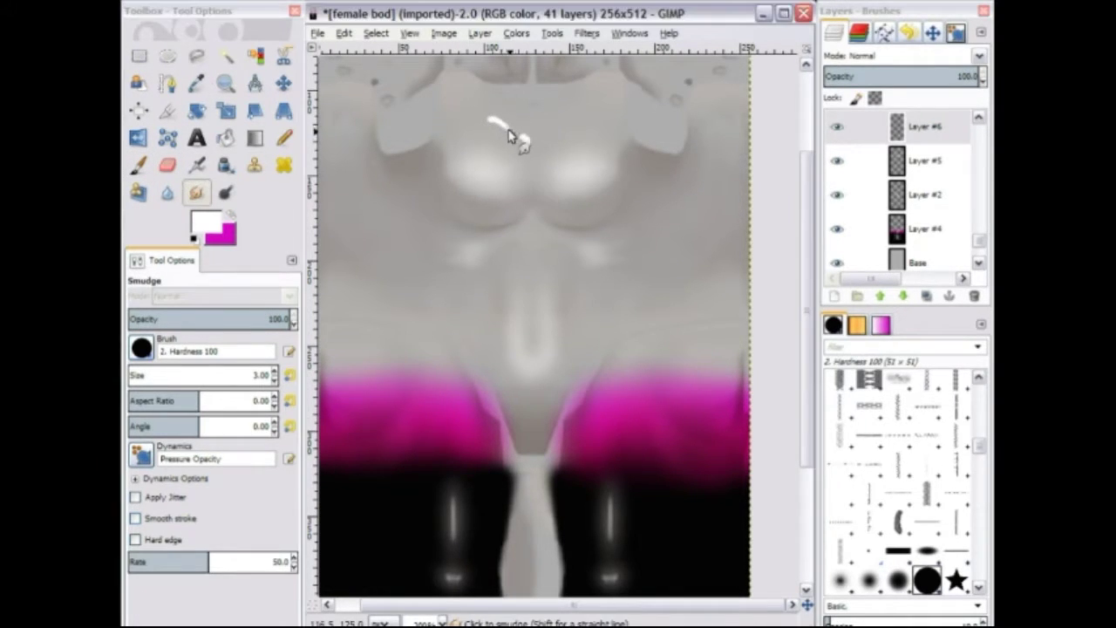
Mirror the collarbone highlights onto the right side with a horizontally flipped duplicate layer, and merge it down.
left_click(592, 37)
left_click(605, 14)
right_click(909, 132)
left_click(869, 219)
left_click(137, 136)
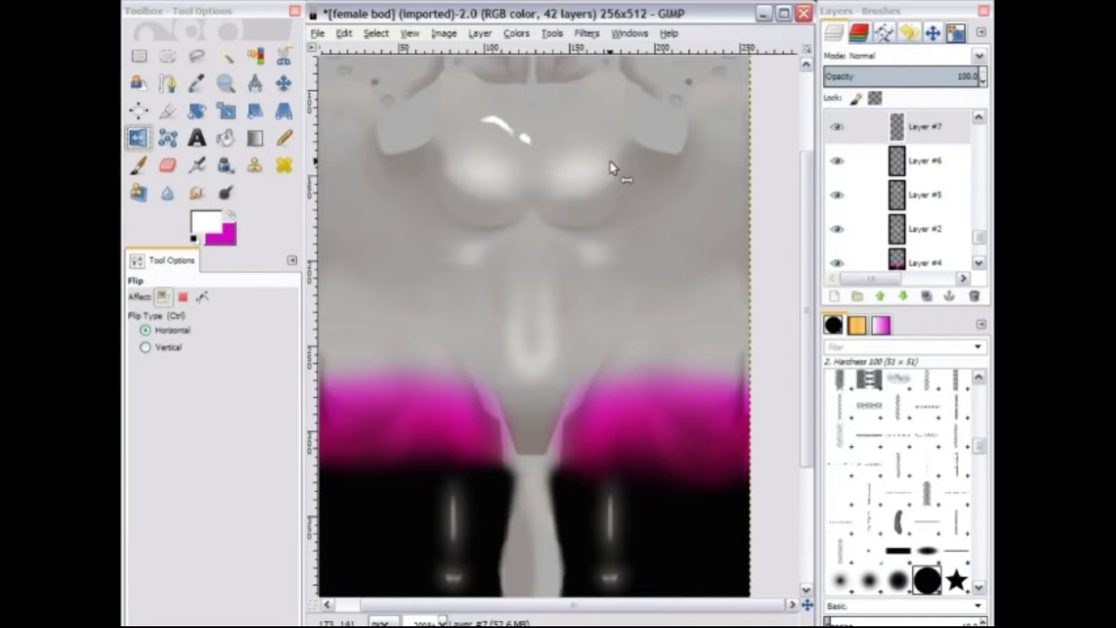
right_click(939, 128)
left_click(906, 254)
Smudge the two highlights together at the collarbone's centre and apply the Blur filter to the layer.
left_click(197, 194)
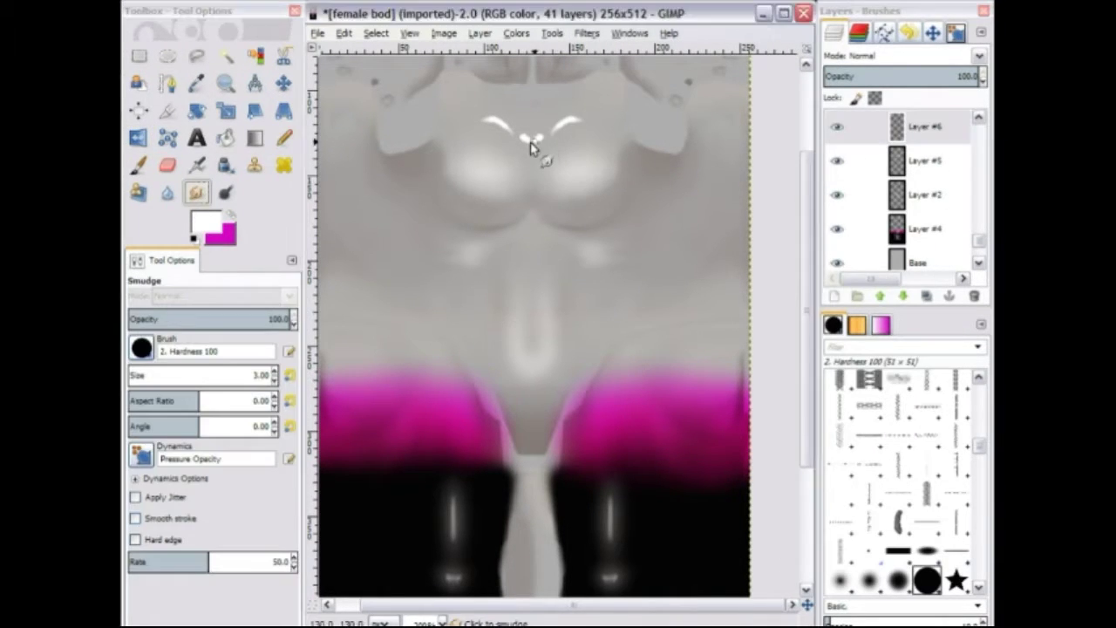
left_click(586, 34)
mouse_move(602, 128)
left_click(822, 131)
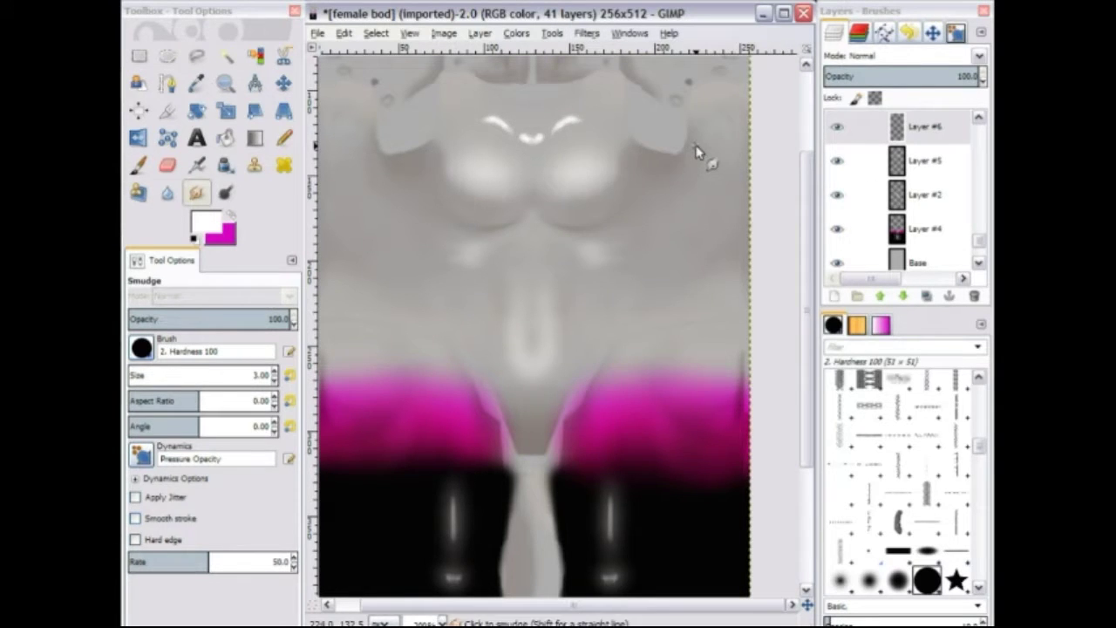
Set the collarbone highlights layer to Soft light and adjust its opacity.
left_click(872, 56)
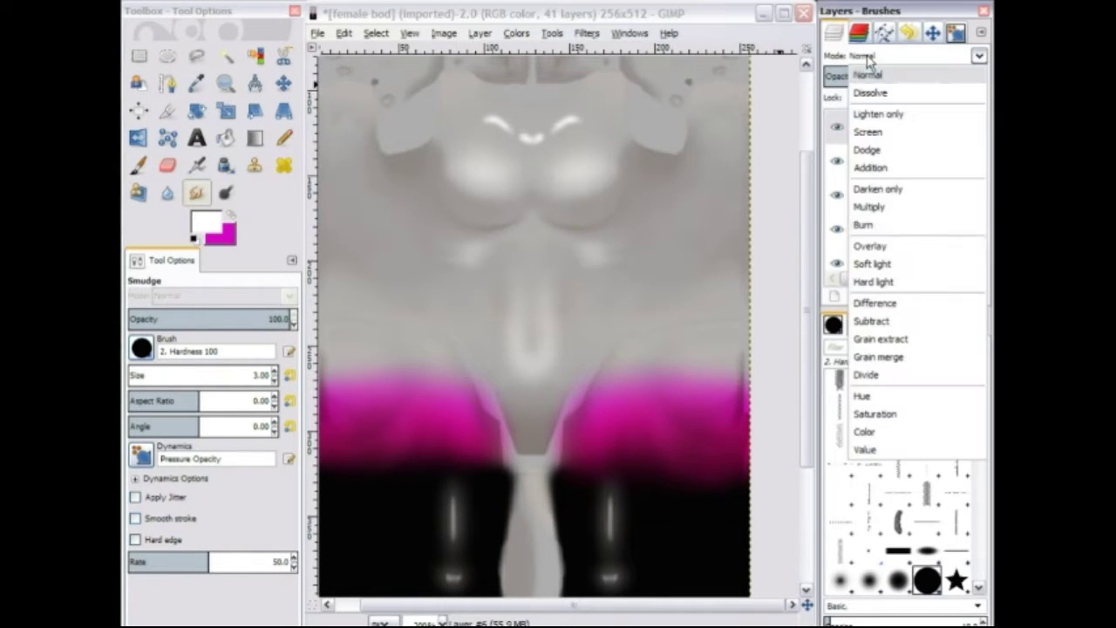
left_click(873, 264)
left_click(913, 77)
Paint and smudge small black shadows under the collarbone's centre and left highlights on a new transparent layer.
right_click(907, 131)
left_click(859, 166)
left_click(341, 389)
left_click(206, 224)
left_click(725, 258)
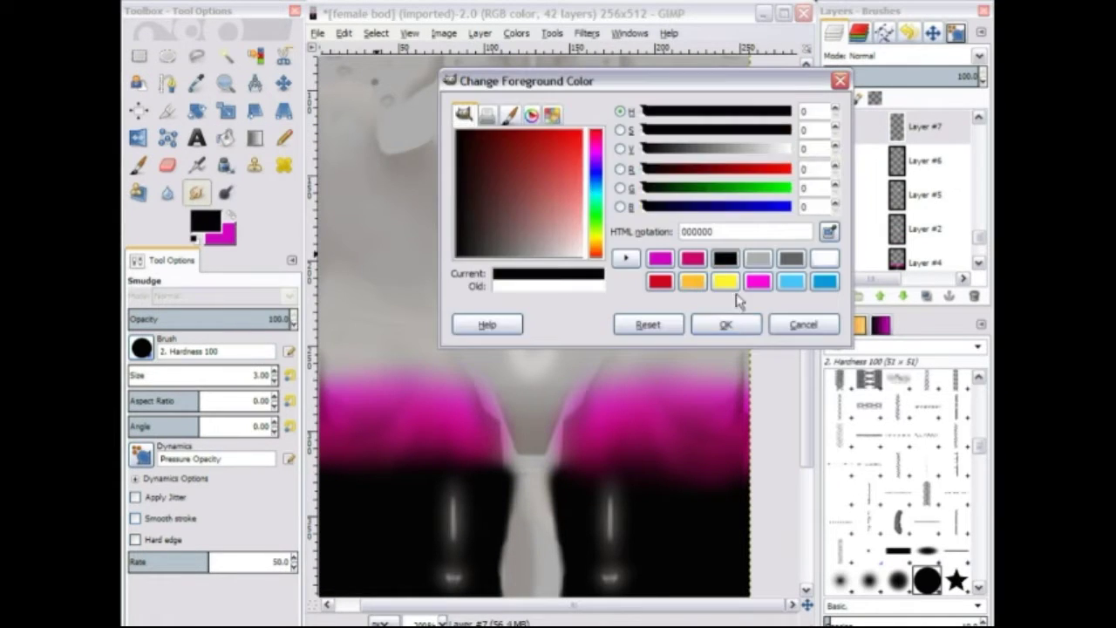
left_click(726, 324)
key("p")
left_click(530, 144)
key("s")
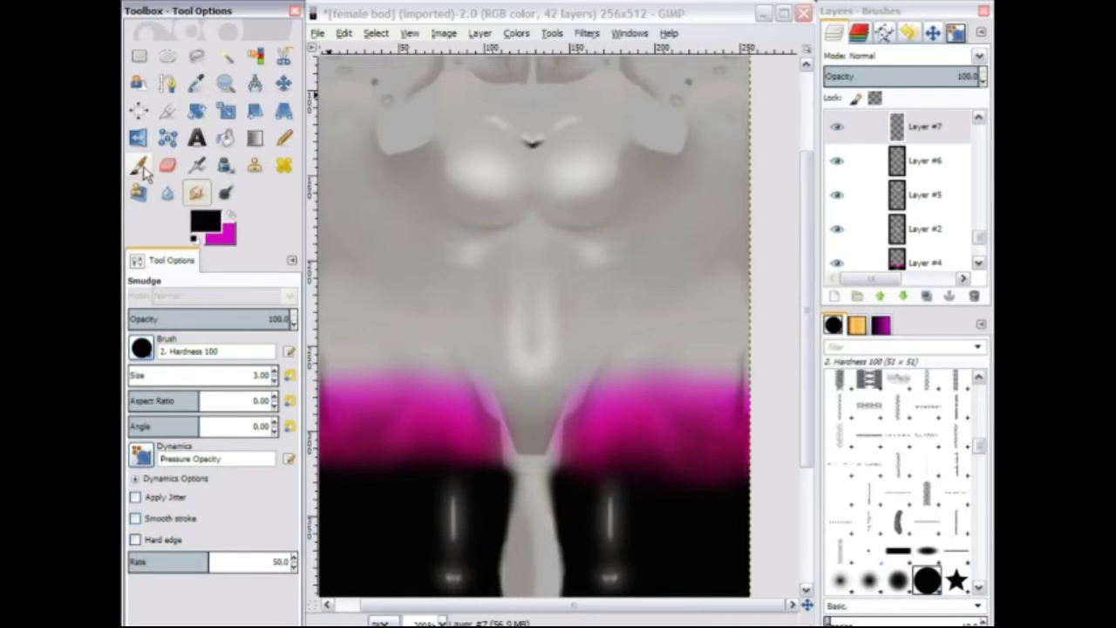
key("p")
key("s")
left_click(501, 133)
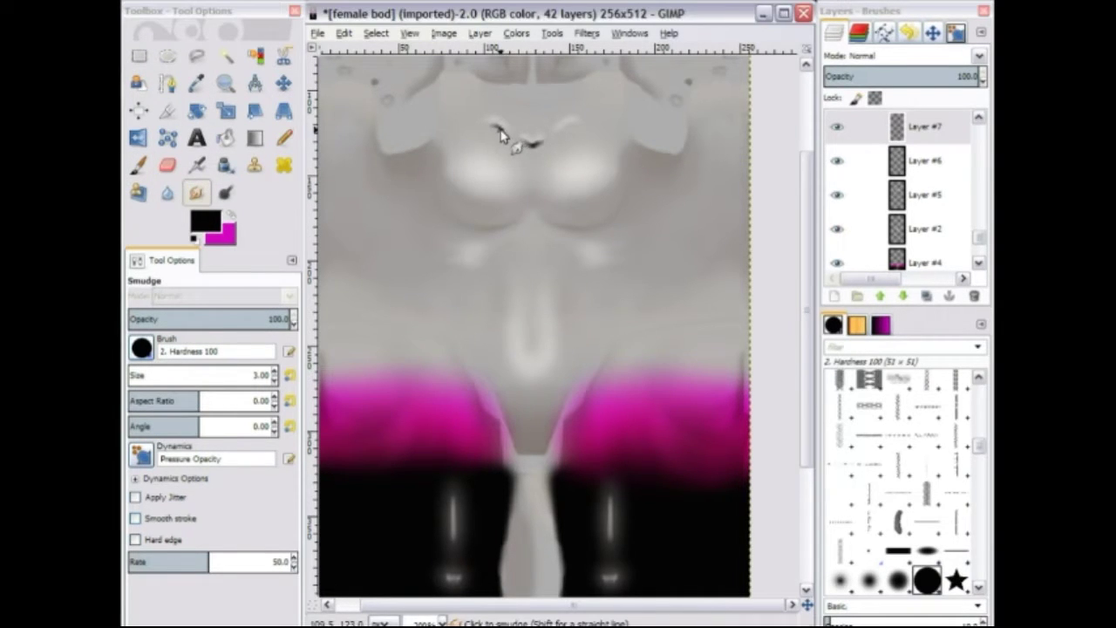
Mirror the collarbone shadows onto the right side with a horizontally flipped duplicate layer, and merge it down.
right_click(859, 150)
left_click(878, 203)
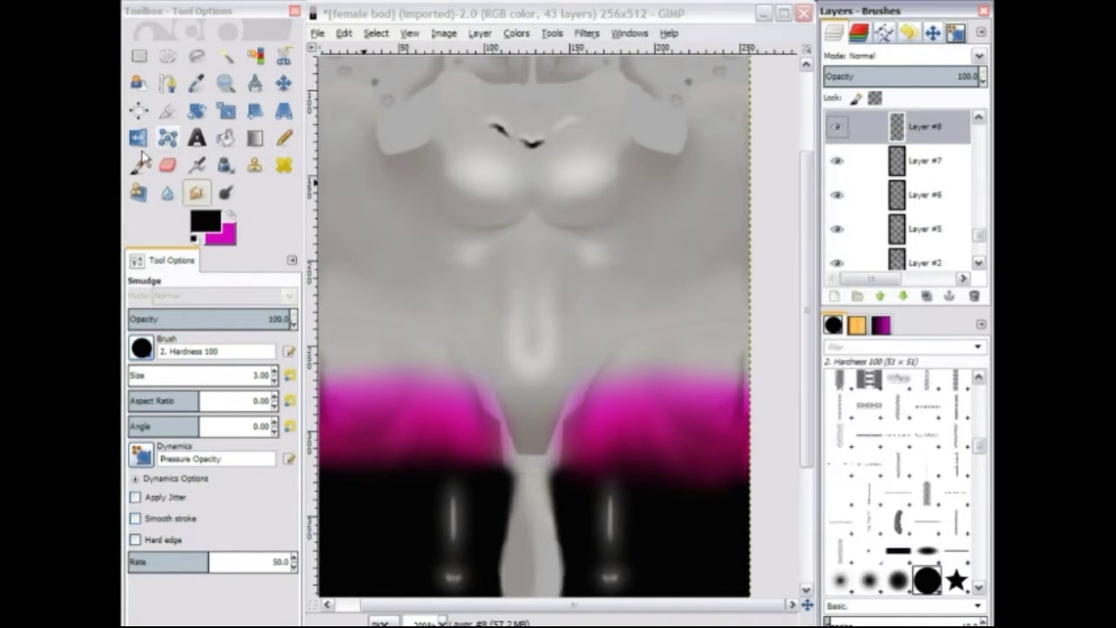
key("shift+f")
right_click(923, 131)
left_click(899, 227)
Repeat the last blur on the collarbone shadows and set their layer to Soft light.
left_click(587, 33)
left_click(600, 54)
left_click(903, 55)
left_click(881, 262)
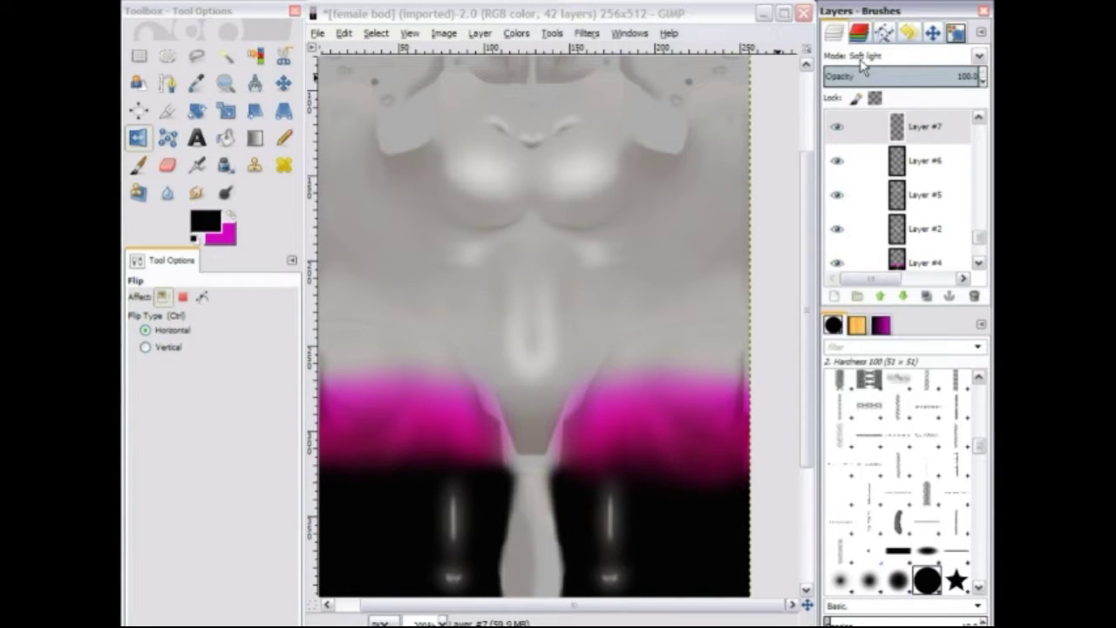
Paint a small white dot at the collarbone's centre on a new transparent layer.
left_click(139, 166)
left_click(207, 220)
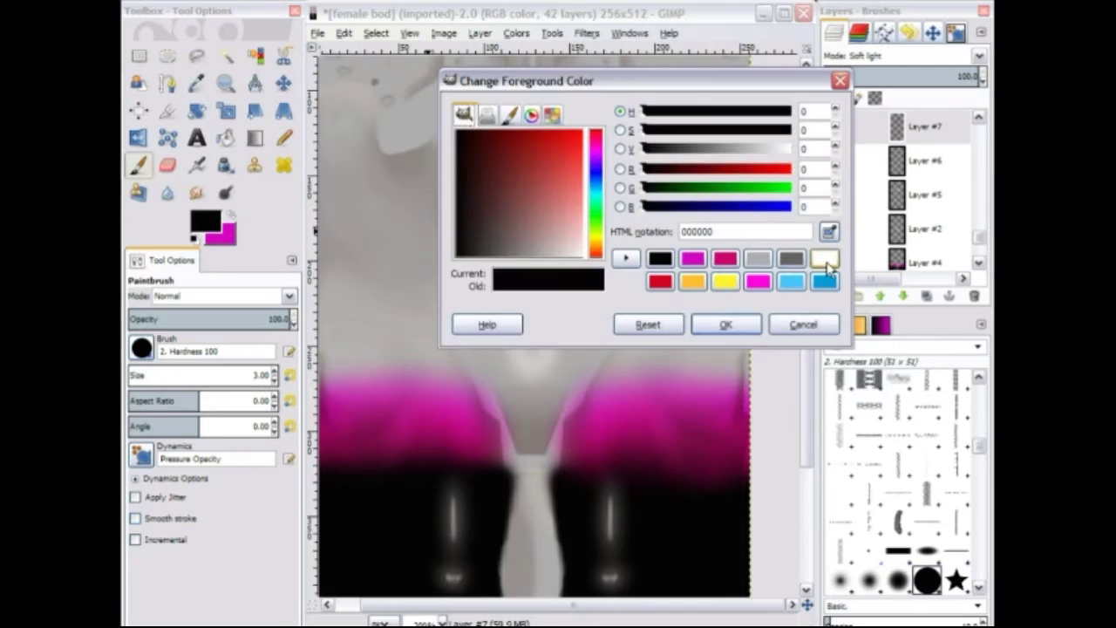
left_click(825, 260)
left_click(725, 324)
right_click(923, 131)
left_click(859, 165)
key("Return")
key("Return")
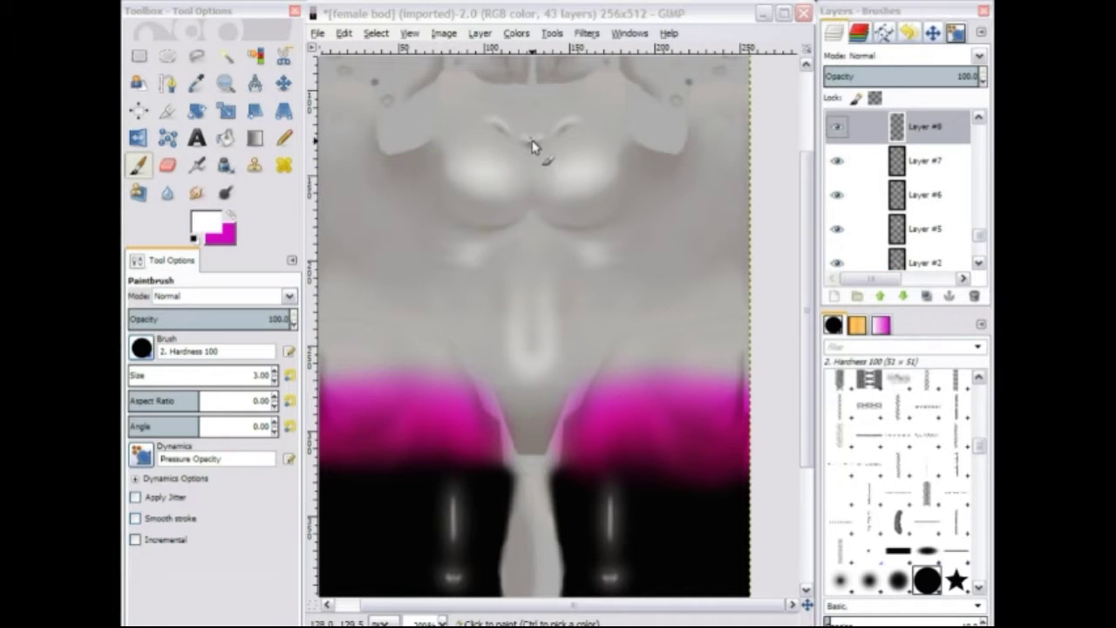
Repeat the last blur on the white collarbone dot and adjust its layer's opacity.
left_click(587, 34)
left_click(599, 54)
left_click(885, 76)
Paint a short white curve along the lower right edge of the belly highlight on a new transparent layer.
right_click(859, 130)
left_click(829, 170)
left_click(261, 289)
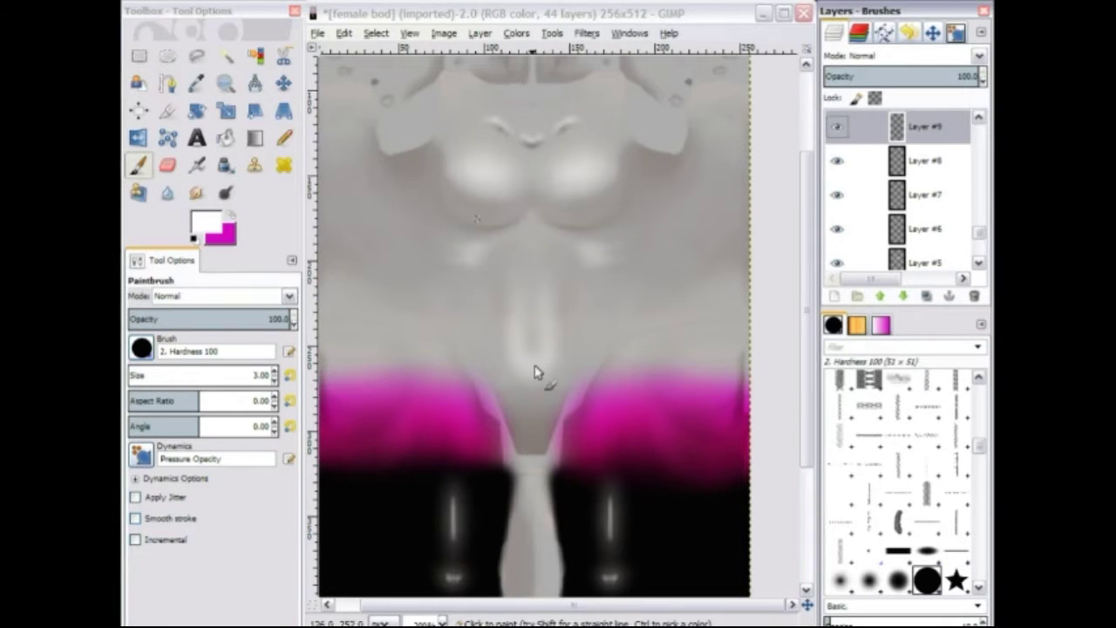
left_click_drag(546, 363, 550, 359)
Mirror the belly curve with a horizontally flipped duplicate, merge it down, and smudge the curve's ends upward.
right_click(931, 125)
left_click(893, 213)
left_click(139, 138)
right_click(925, 129)
left_click(867, 208)
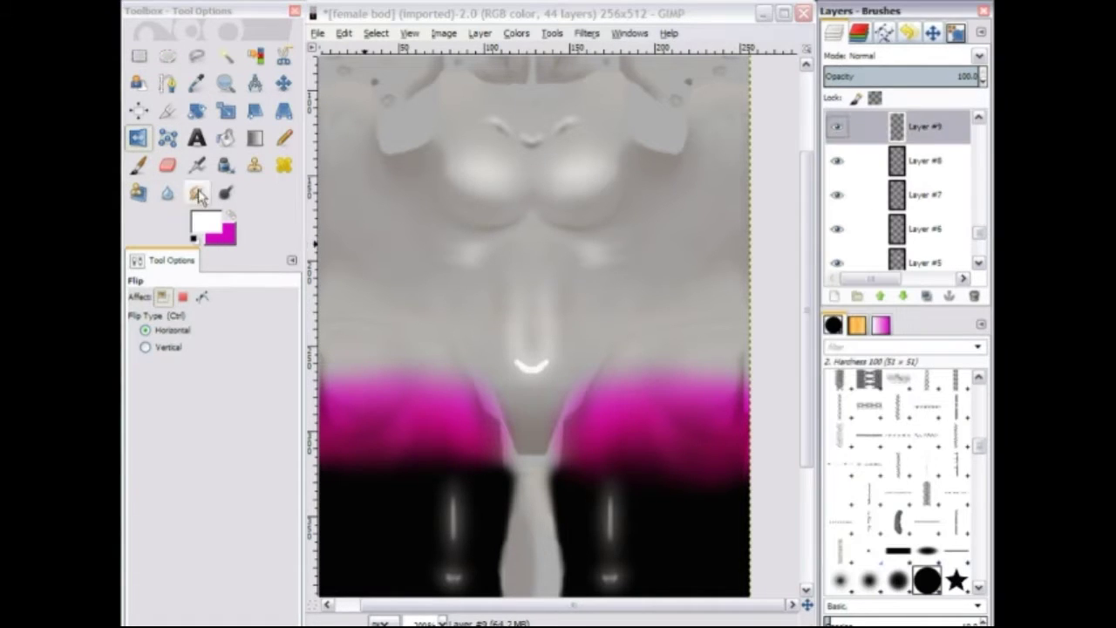
key("s")
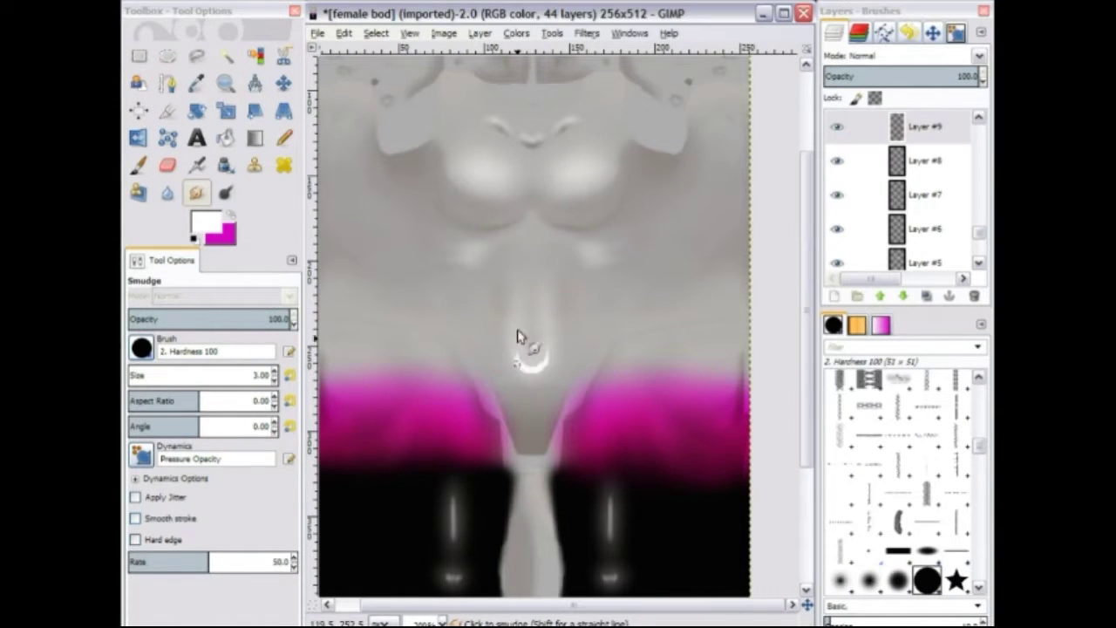
Apply a 4 px Gaussian Blur to the belly curve and lower its layer's opacity to about 40%.
left_click(587, 33)
mouse_move(593, 128)
left_click(810, 144)
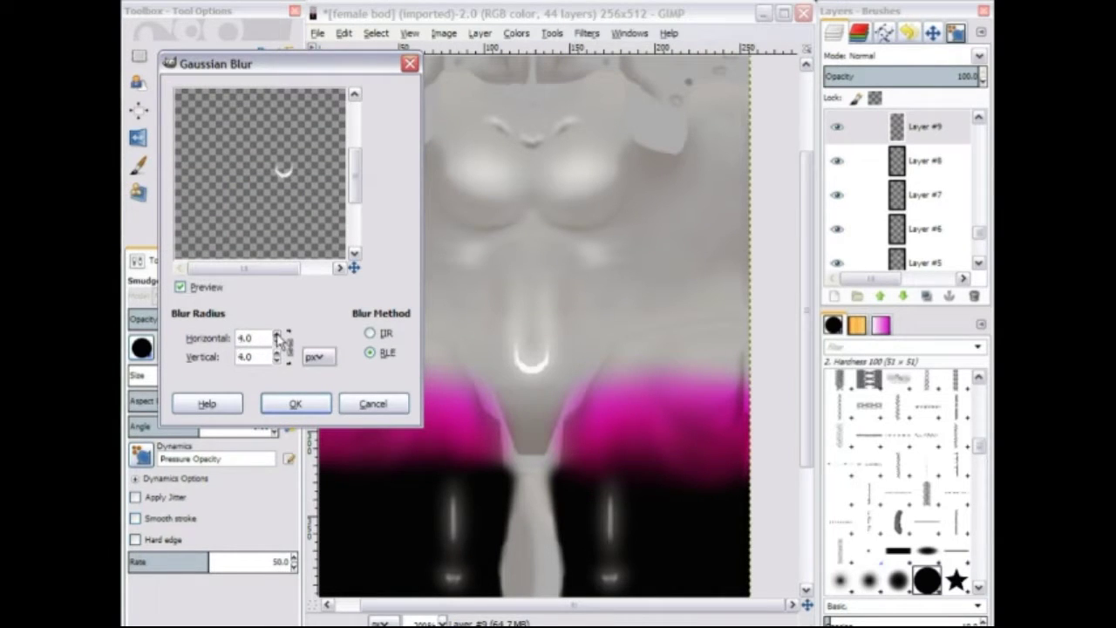
left_click(316, 408)
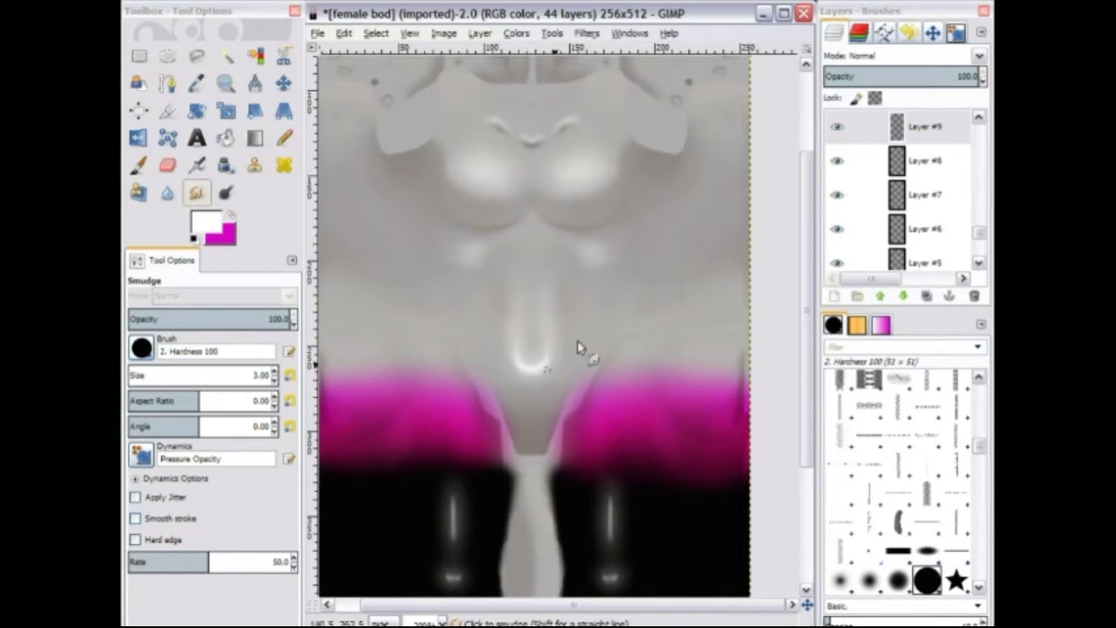
left_click(886, 76)
Paint a small white glint on the belly highlight's lower right edge on a new transparent layer.
right_click(923, 131)
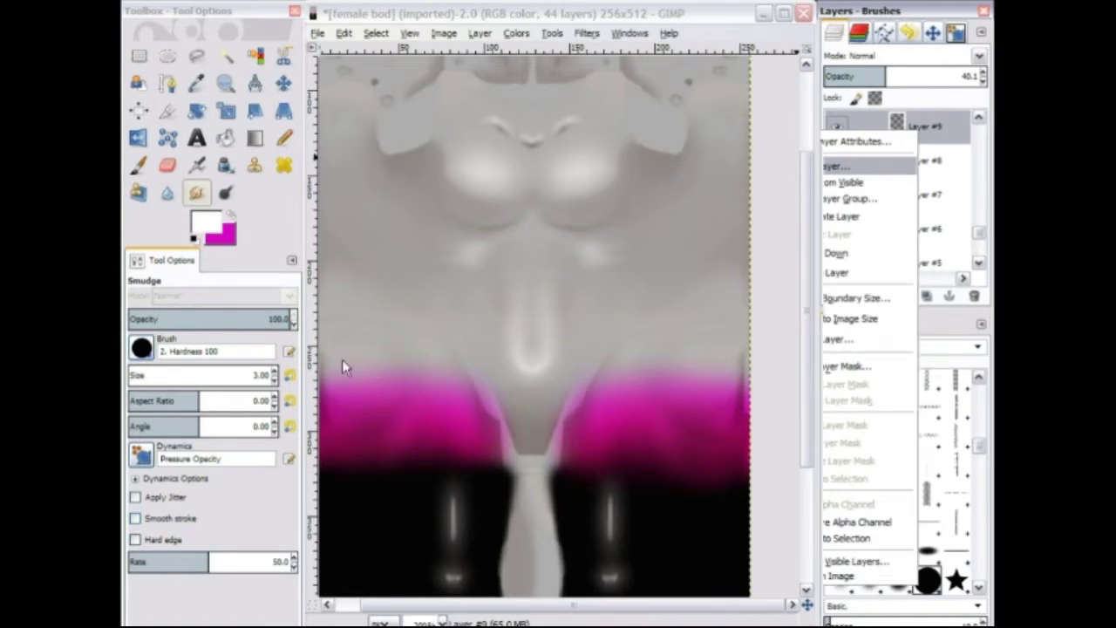
left_click(860, 160)
key("Return")
key("p")
left_click(540, 373)
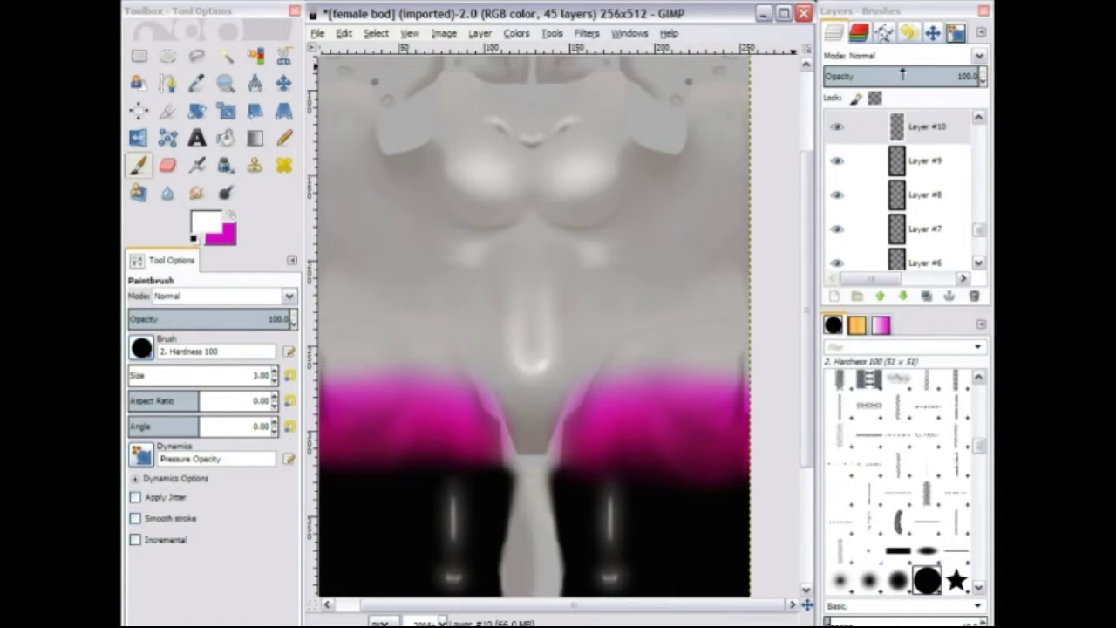
Paint a black dot at the navel on a new transparent layer.
right_click(836, 124)
left_click(820, 165)
key("Return")
left_click(206, 223)
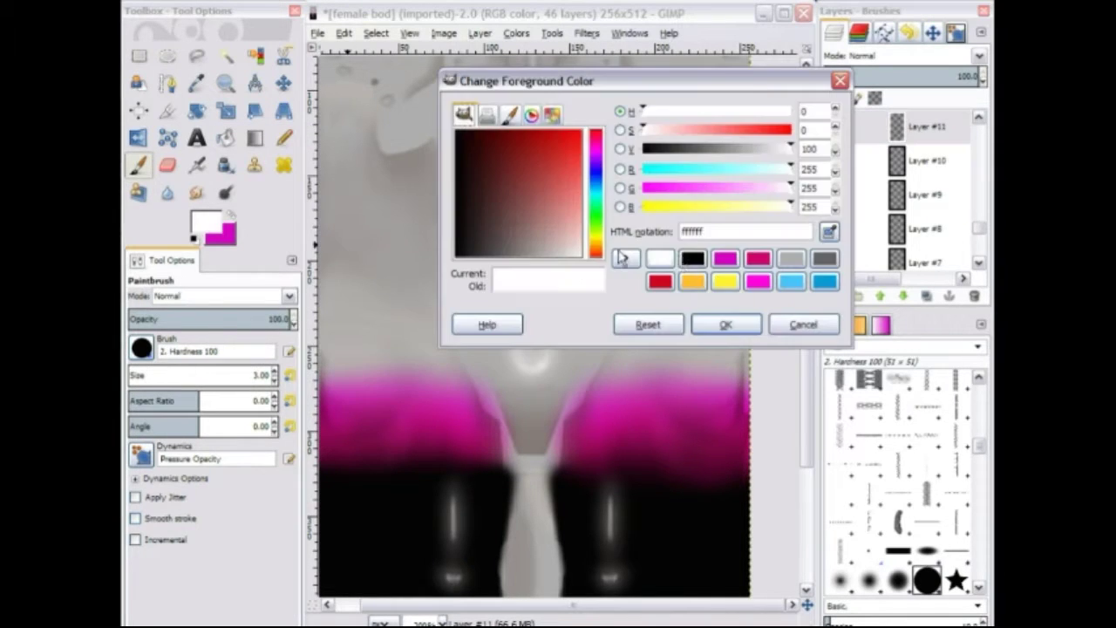
left_click(693, 258)
left_click(725, 324)
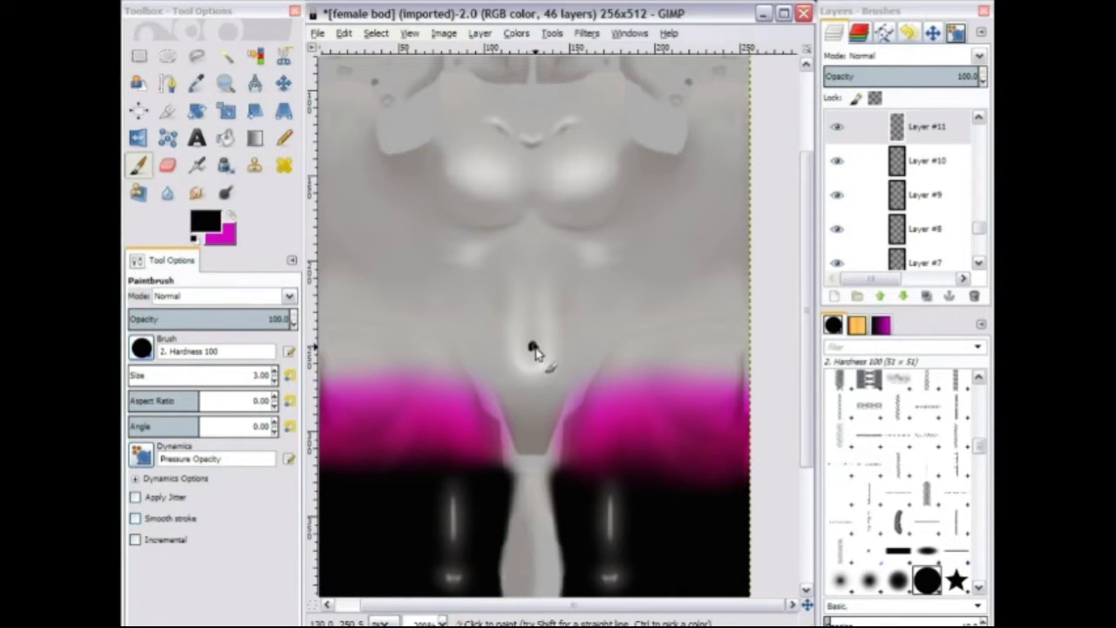
Smudge the black navel dot upward into a tapered point, raising the Smudge rate to 78.9.
left_click(196, 194)
left_click_drag(533, 348, 534, 351)
left_click(251, 562)
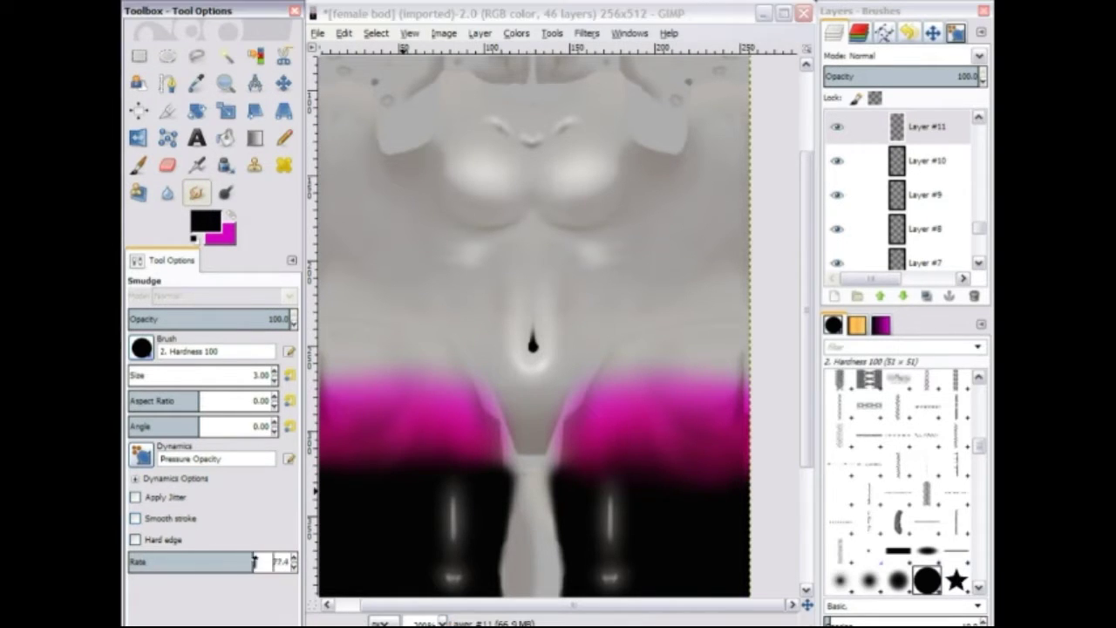
left_click_drag(530, 344, 534, 344)
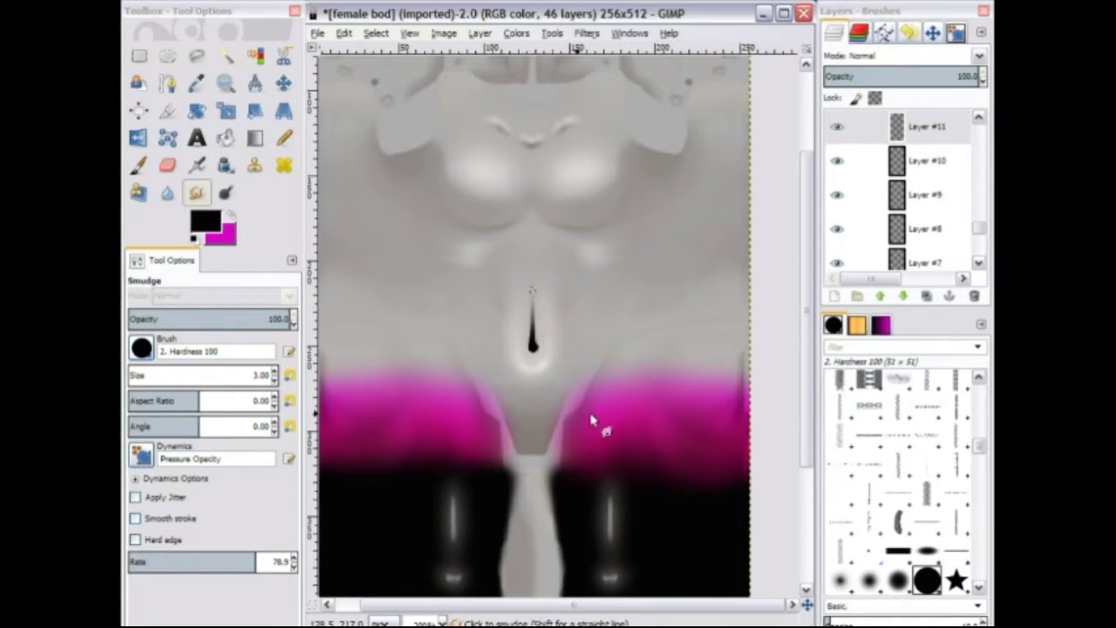
Apply the Blur filter to the navel shadow and set its layer to Soft light.
left_click(587, 34)
mouse_move(606, 128)
left_click(804, 129)
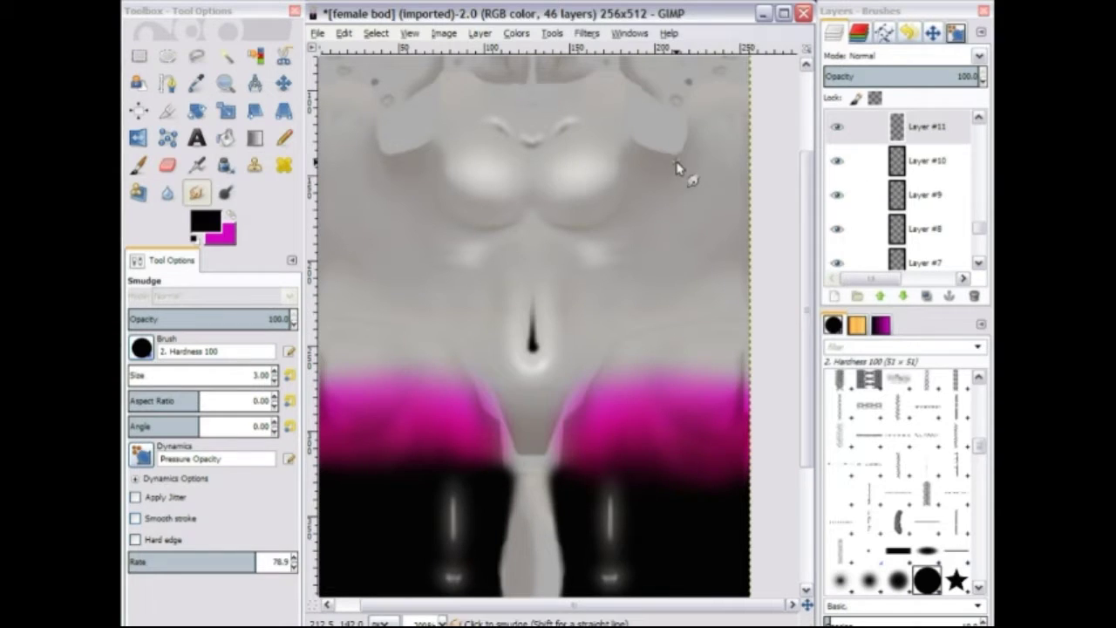
left_click(879, 57)
left_click(890, 262)
Paint a small black dot at the base of the navel shadow on a new transparent layer.
right_click(909, 194)
left_click(890, 167)
left_click(357, 415)
key("p")
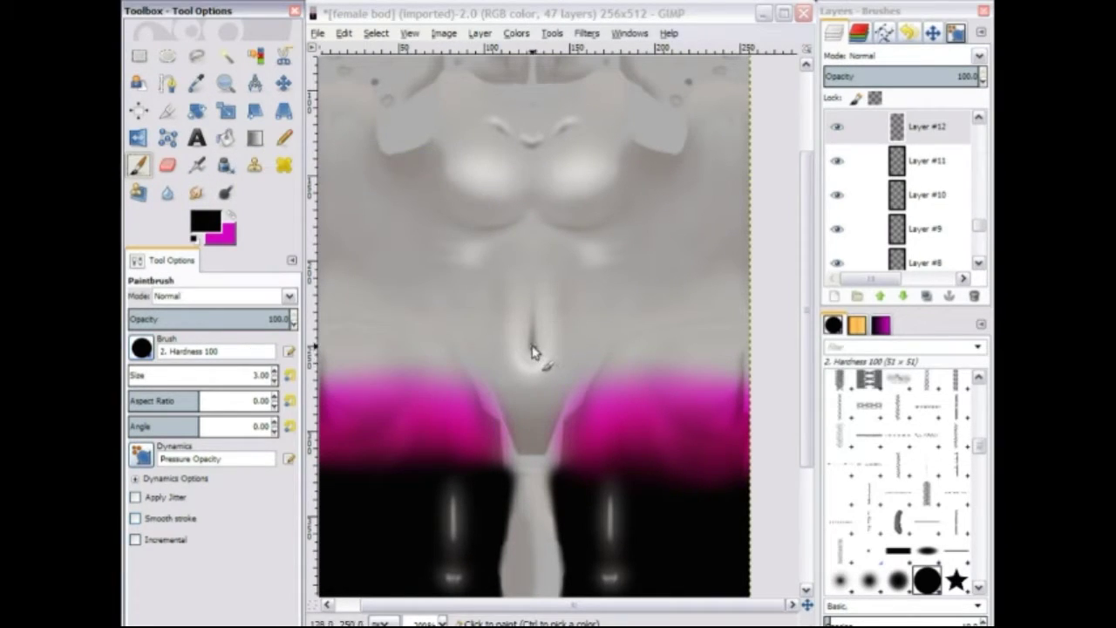
left_click(532, 347)
Paint a white dot on the navel on another new transparent layer and lower that layer's opacity to about 51%.
right_click(912, 124)
left_click(890, 166)
left_click(266, 291)
left_click(205, 223)
left_click(690, 259)
left_click(725, 323)
left_click(532, 346)
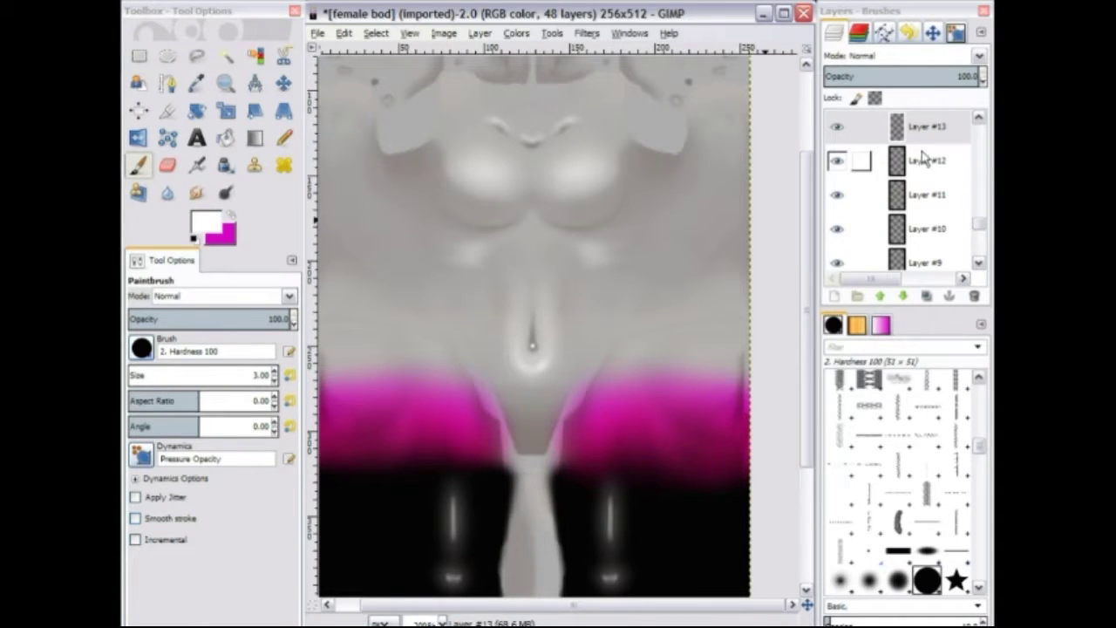
left_click(913, 77)
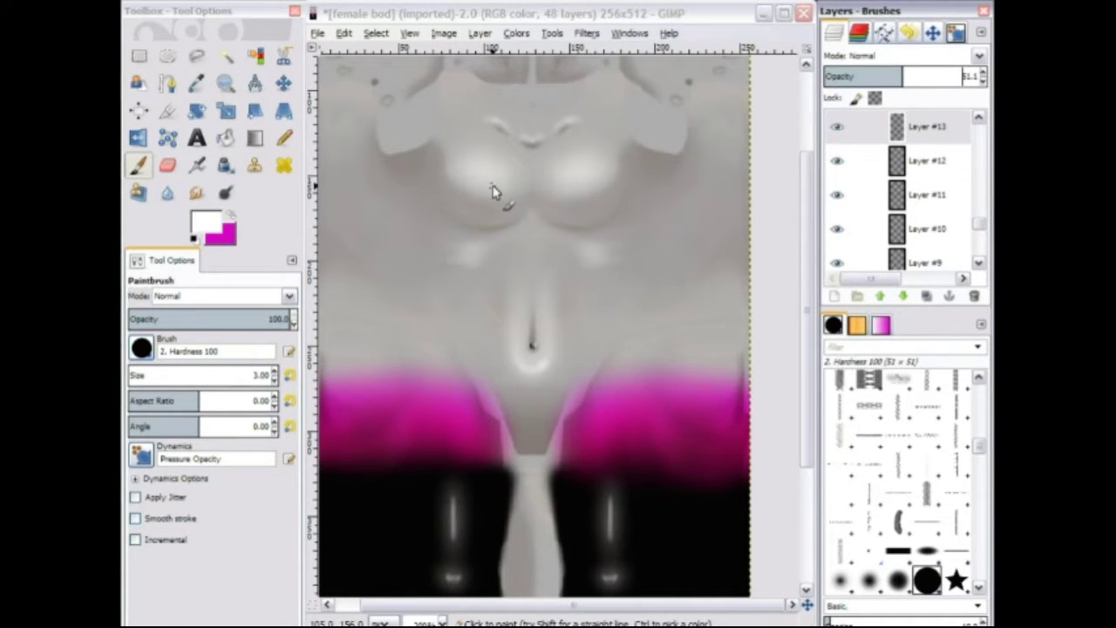
Add a new transparent layer, undo the white stroke tried under the left breast, and set the foreground color to black.
key("shift+ctrl+n")
key("Return")
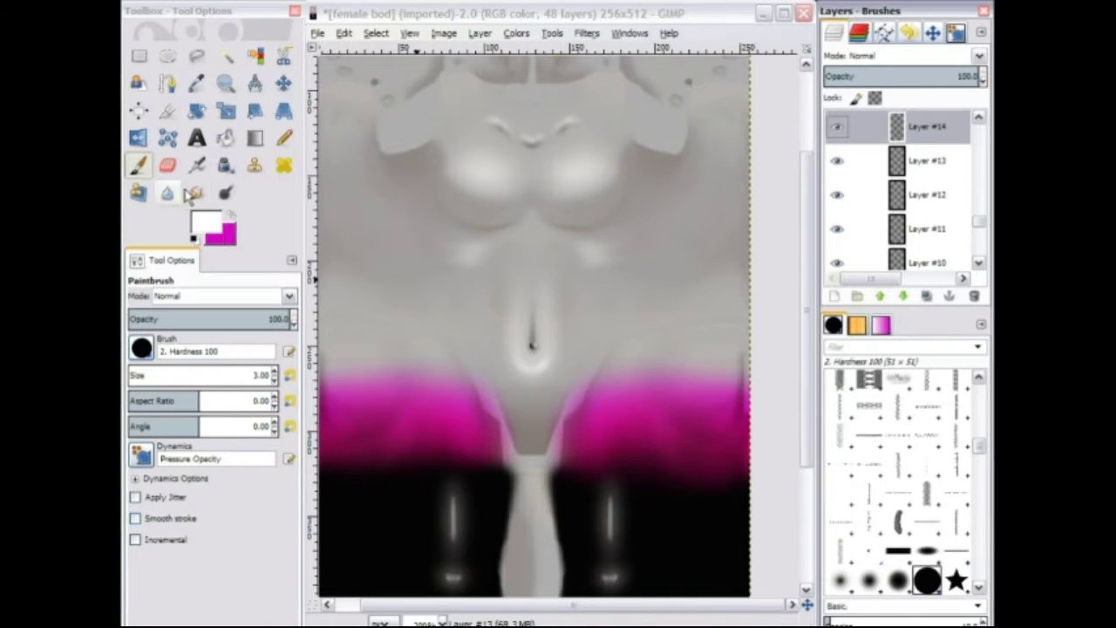
left_click_drag(529, 206, 508, 229)
key("ctrl+z")
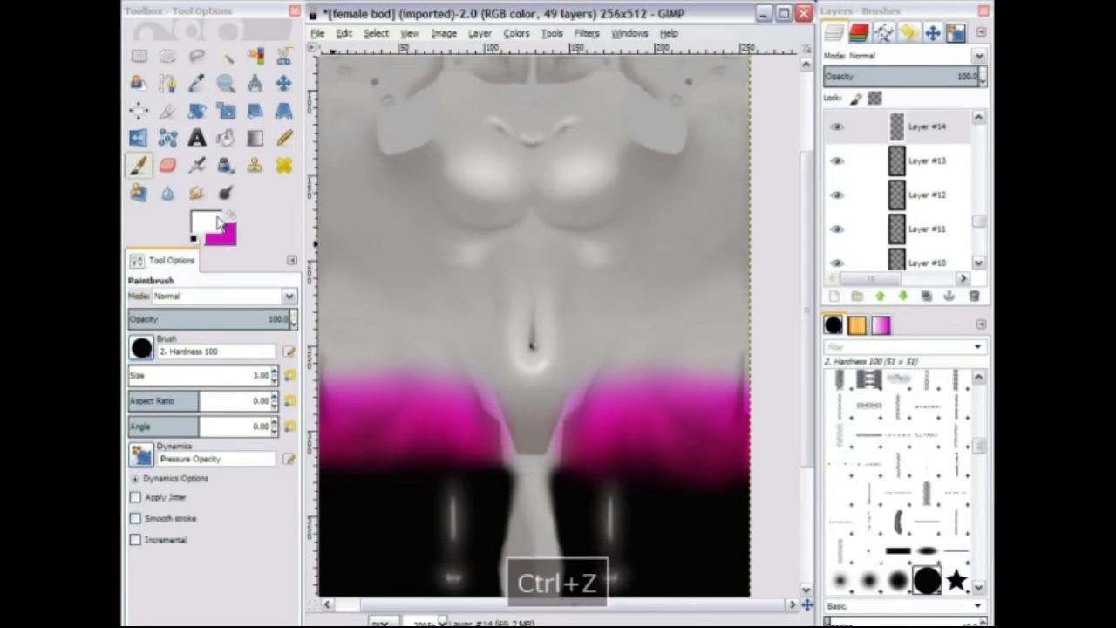
left_click(210, 223)
left_click(694, 261)
left_click(726, 325)
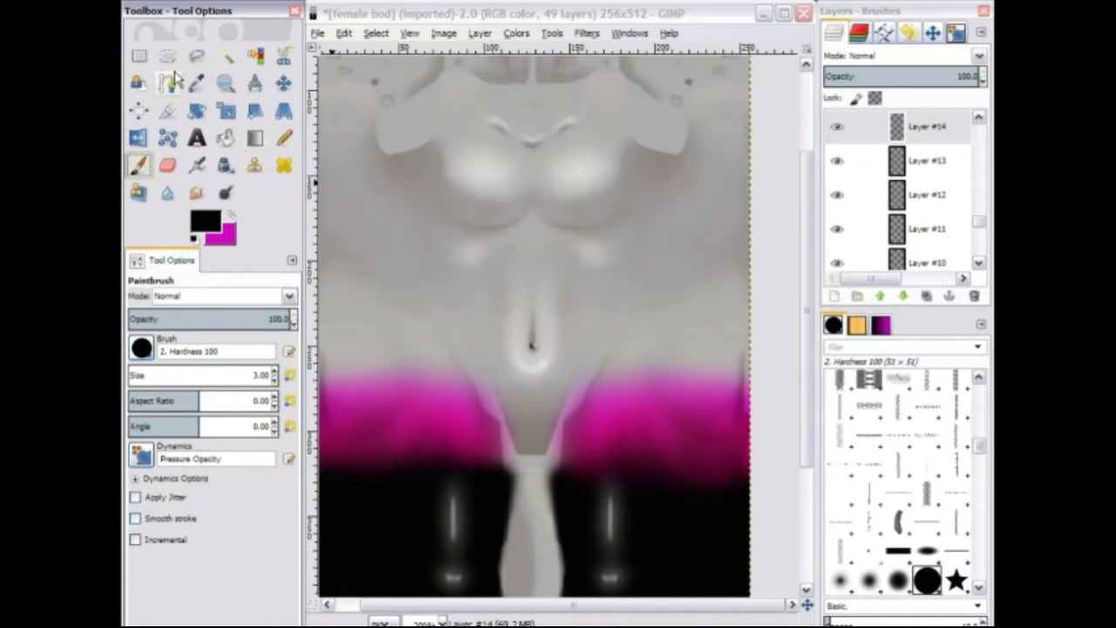
Enable Smooth stroke for the Paintbrush with quality 100 and weight about 507.
left_click(136, 522)
left_click_drag(174, 537, 322, 539)
left_click(218, 563)
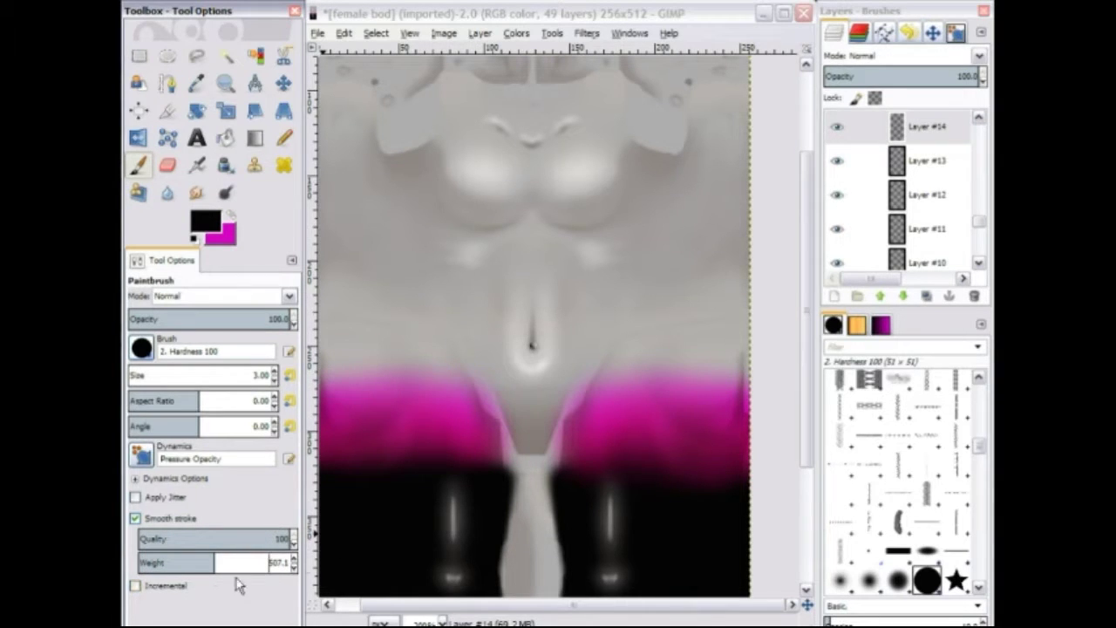
Paint a smooth black curve around the outer and lower edge of the left breast and mirror it with a horizontally flipped layer copy.
left_click(529, 204)
left_click_drag(428, 148, 438, 159)
key("s")
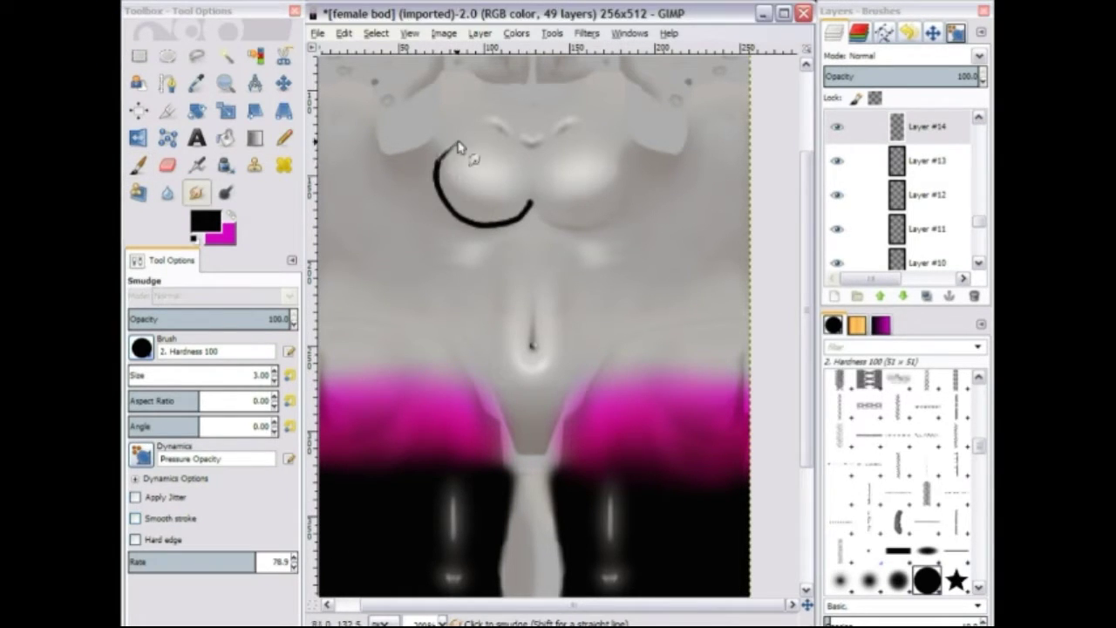
left_click(926, 297)
left_click(137, 138)
left_click(506, 189)
Blur the black breast outlines and set their layer to Soft light mode with reduced opacity.
left_click(587, 33)
left_click(663, 54)
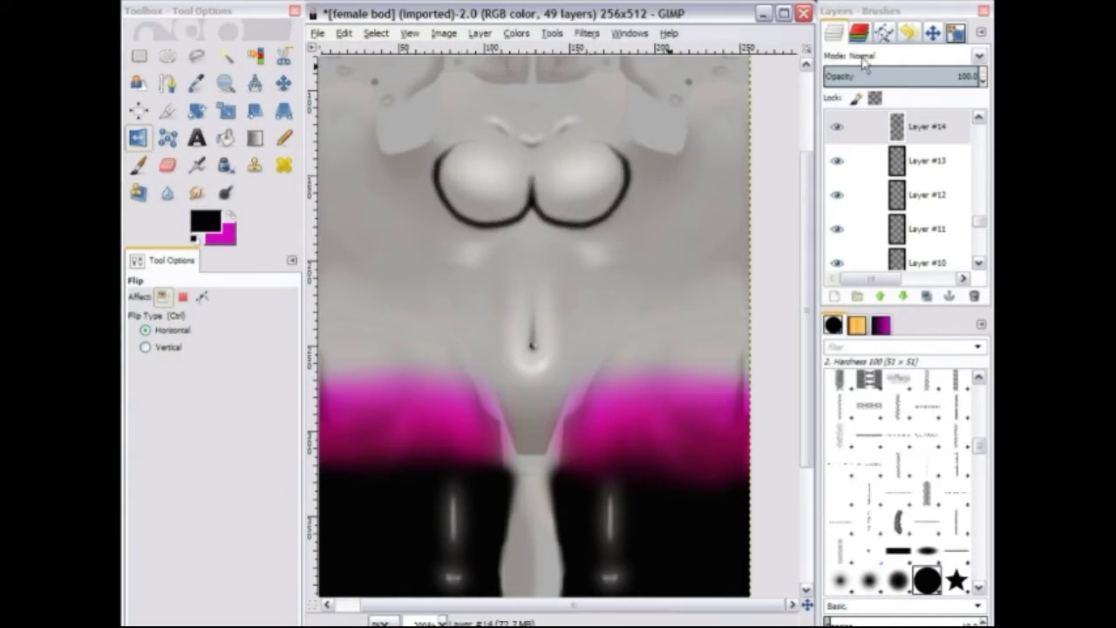
left_click(979, 56)
left_click(881, 244)
left_click(896, 75)
Paint a short vertical black line between the breasts on a new transparent layer and soften it with Smudge and Blur.
left_click(835, 296)
left_click(138, 166)
left_click_drag(531, 194, 531, 208)
key("s")
left_click(602, 54)
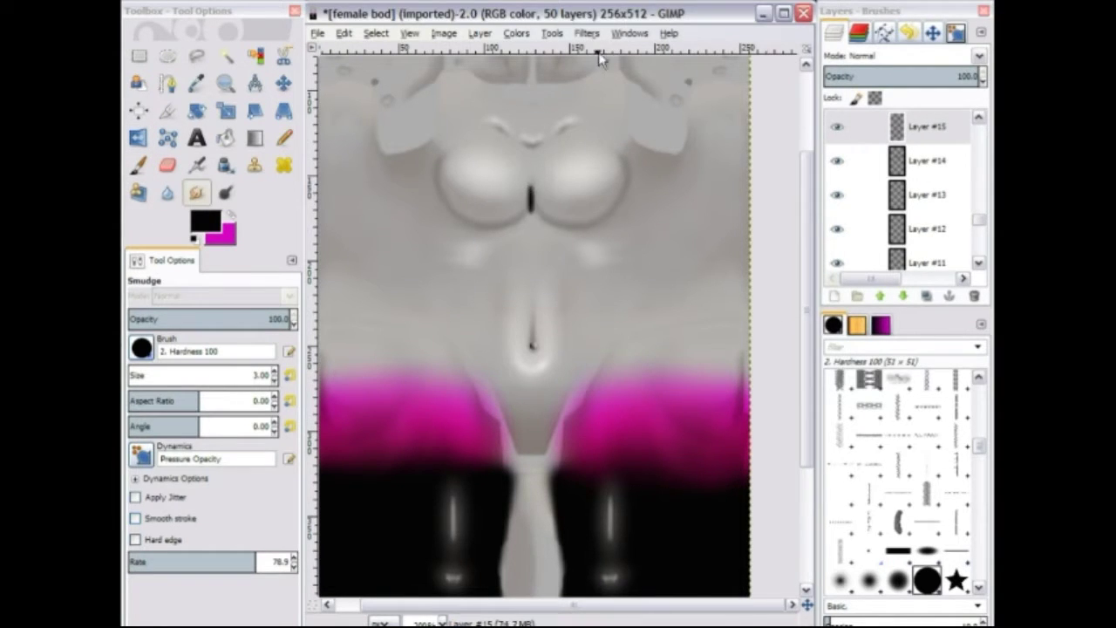
Set the cleavage line's layer to Soft light mode with an opacity of about 63%.
left_click(978, 56)
left_click(881, 244)
left_click(863, 76)
scroll(561, 251, "up", 3)
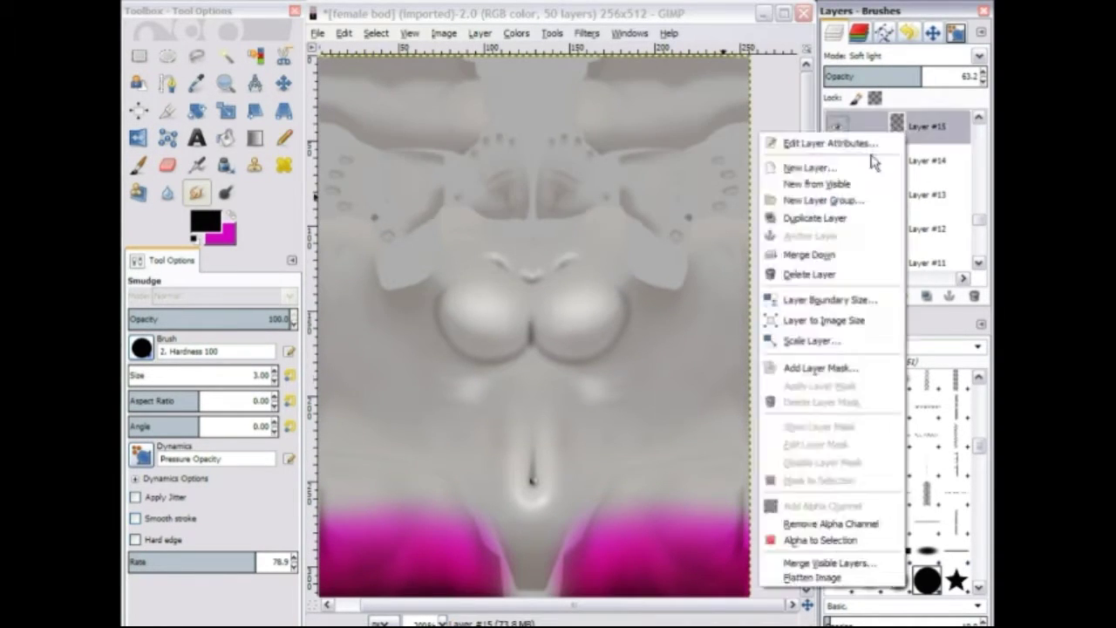
Set the background color to dark red and make a circular selection beside the left ribs on a new transparent layer.
left_click(835, 297)
left_click(138, 165)
left_click(225, 236)
left_click(660, 281)
left_click(521, 137)
left_click(726, 324)
left_click(168, 55)
left_click_drag(358, 327, 443, 408)
Fill the circular selection with dark red using Bucket Fill, adding another new transparent layer.
left_click(226, 138)
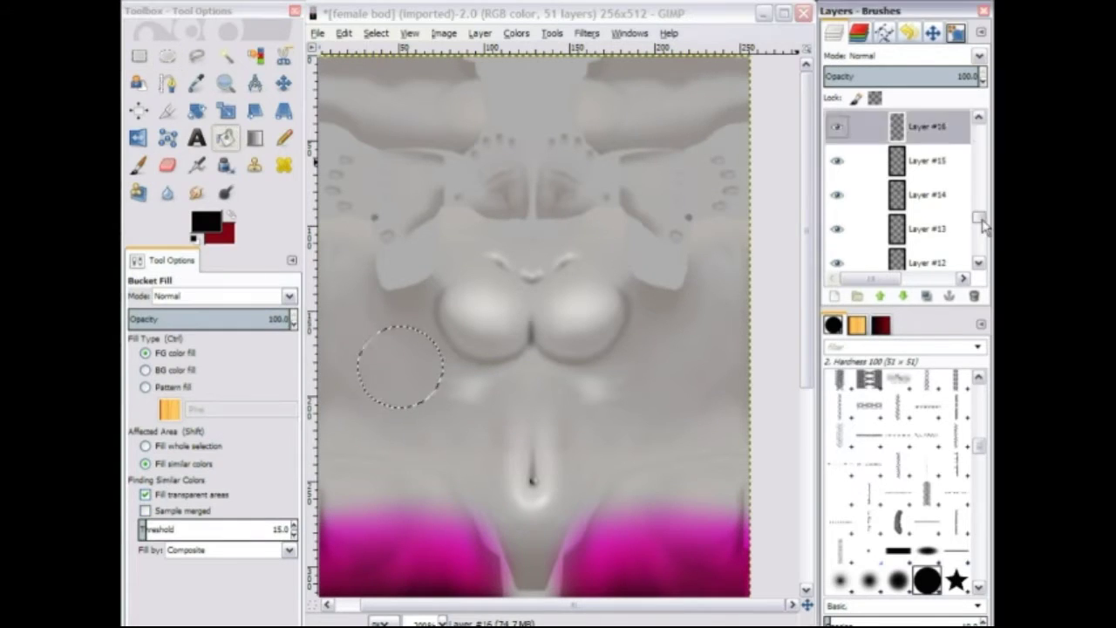
left_click(835, 296)
left_click(266, 290)
left_click(399, 366)
Make a smaller circular selection in the middle of the red circle and fill it with white on a new layer.
key("p")
key("d")
key("e")
left_click_drag(386, 356, 419, 389)
left_click(226, 138)
right_click(934, 207)
left_click(835, 37)
left_click(285, 315)
left_click(404, 374)
Blur the white circle inside the red one and set its layer to Soft light mode.
left_click(587, 34)
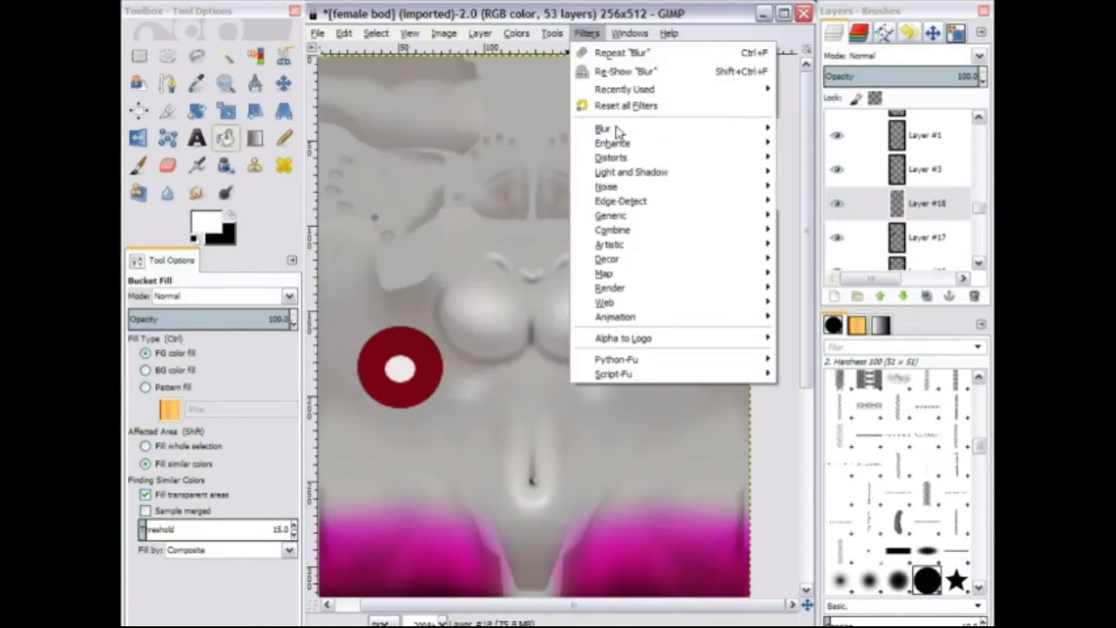
left_click(815, 148)
left_click(315, 428)
right_click(904, 203)
left_click(844, 87)
left_click(916, 56)
left_click(911, 264)
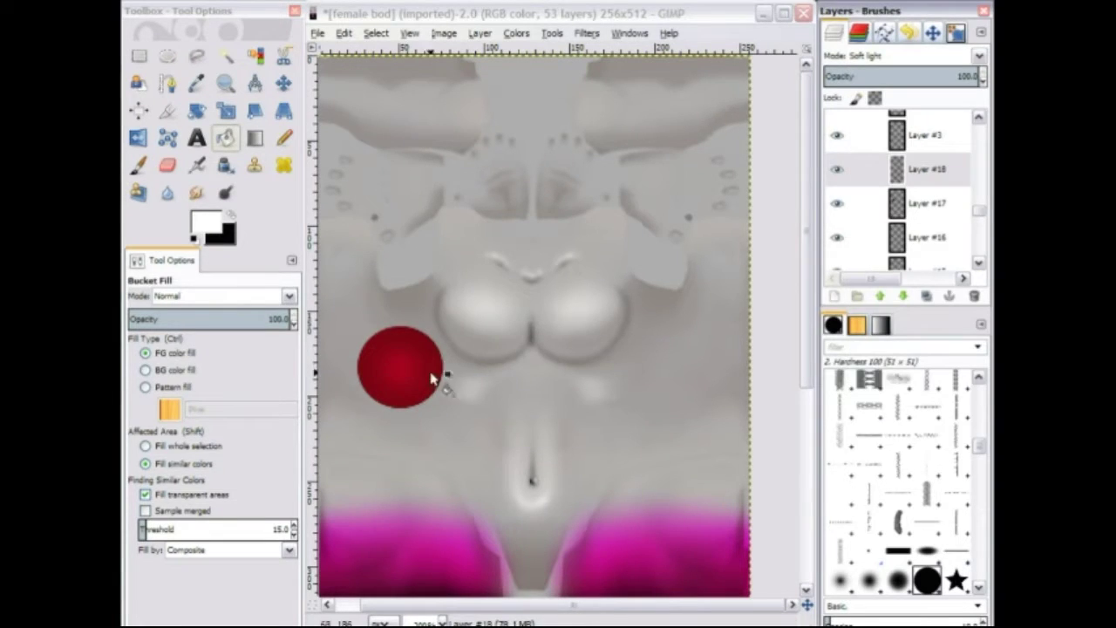
Add another new transparent layer above the circle, activate the Paintbrush and set the layer's mode to Soft light.
right_click(922, 169)
left_click(837, 202)
left_click(138, 166)
left_click(916, 56)
left_click(911, 264)
left_click(587, 33)
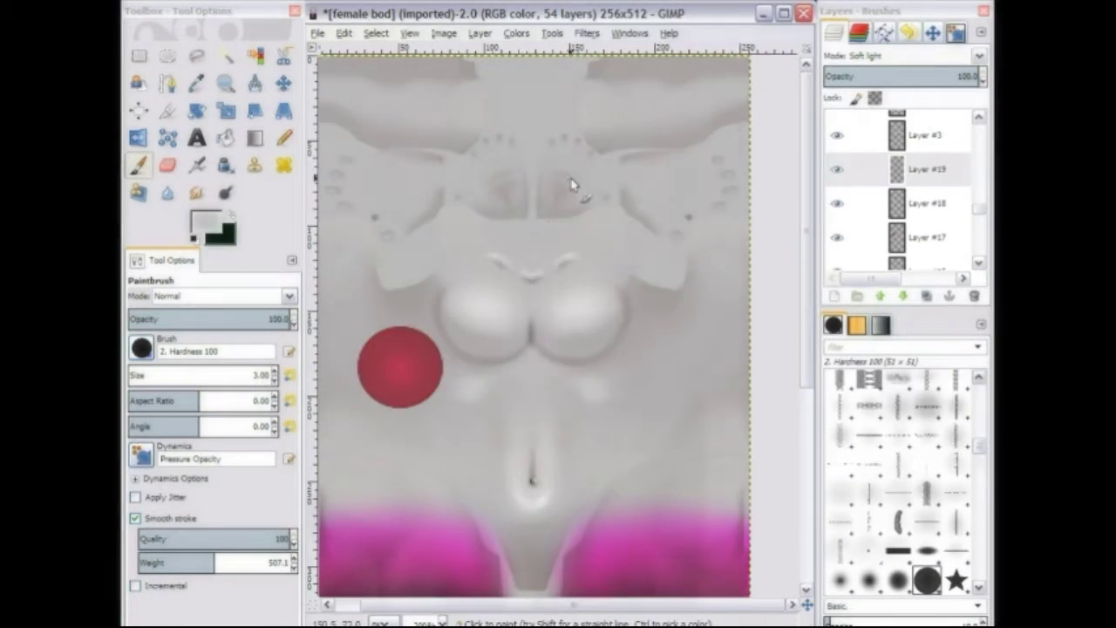
scroll(452, 273, "down", 2)
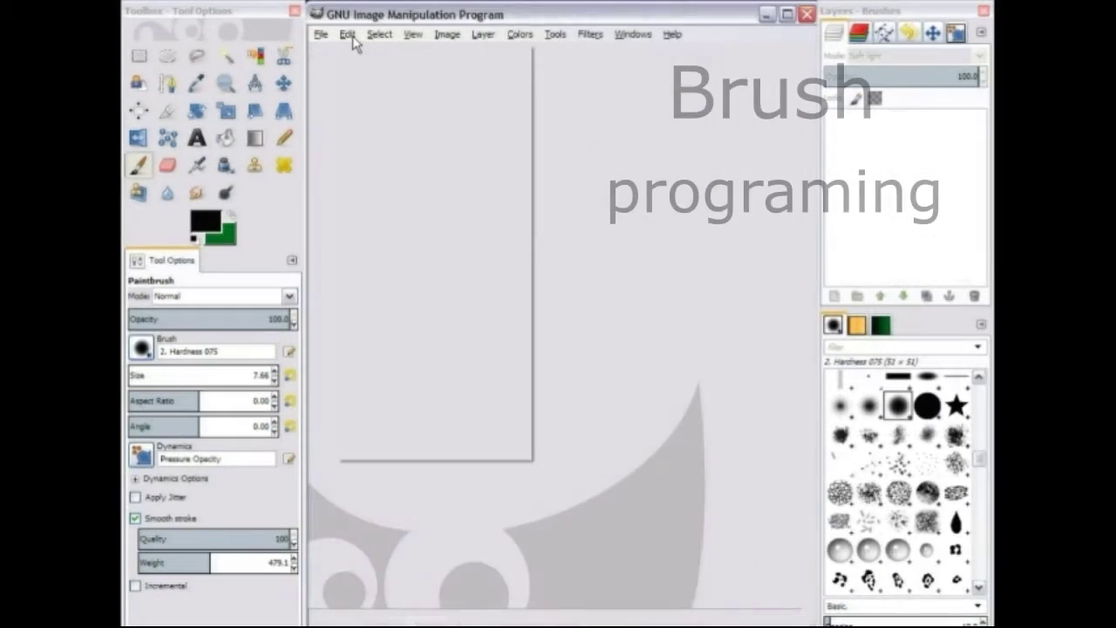
Open the action assignment for the Main Mouse Wheel's Scroll Up event from the Input Controllers preferences.
left_click(347, 35)
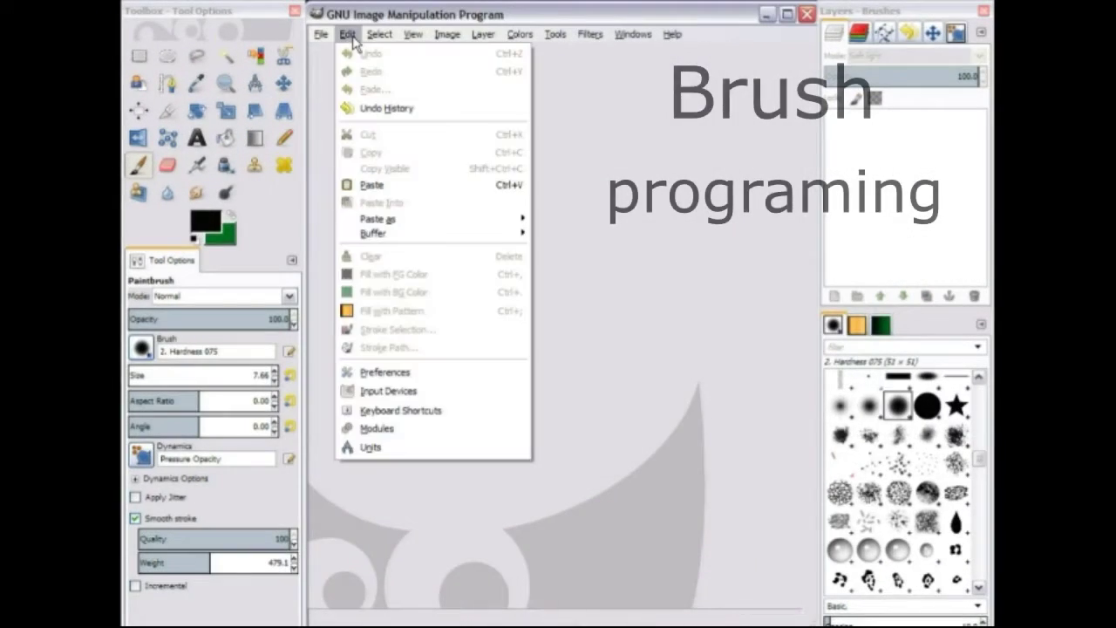
left_click(441, 374)
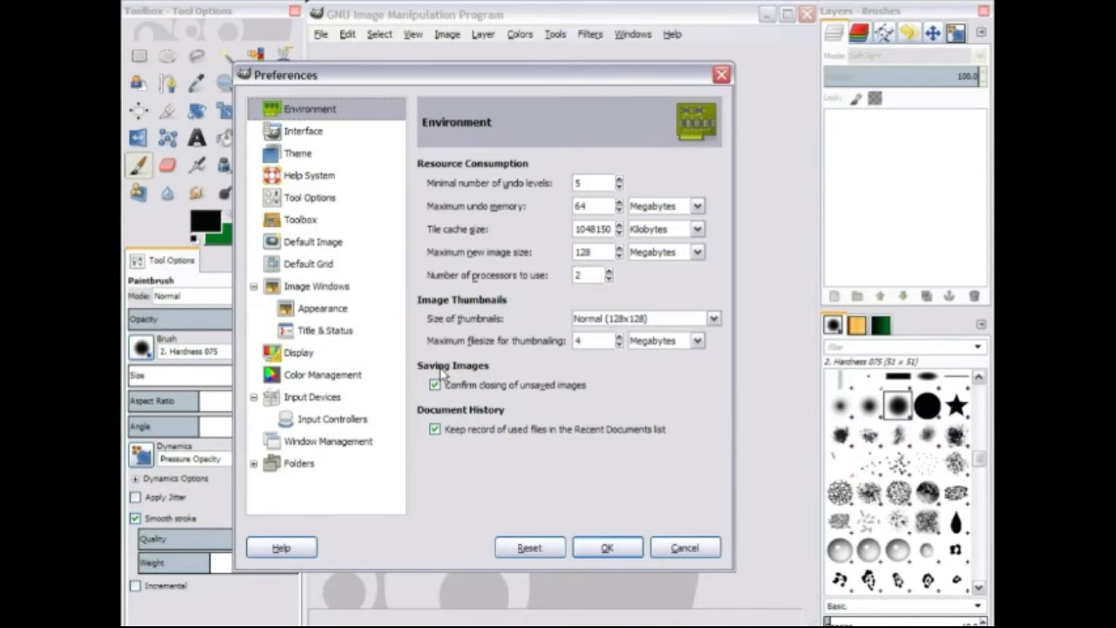
left_click(362, 422)
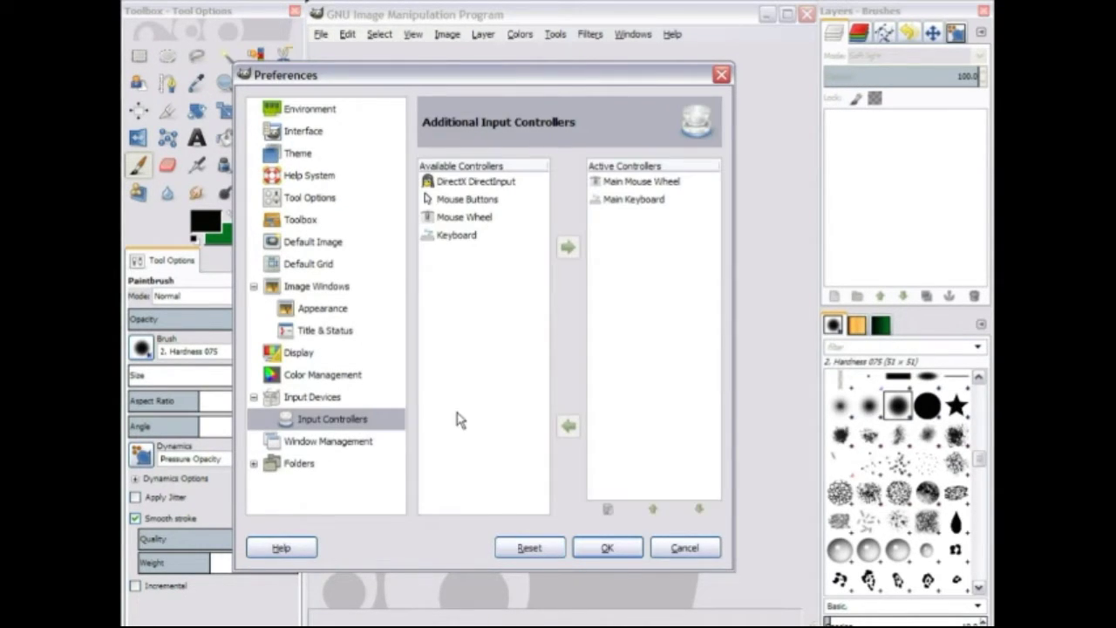
double_click(637, 182)
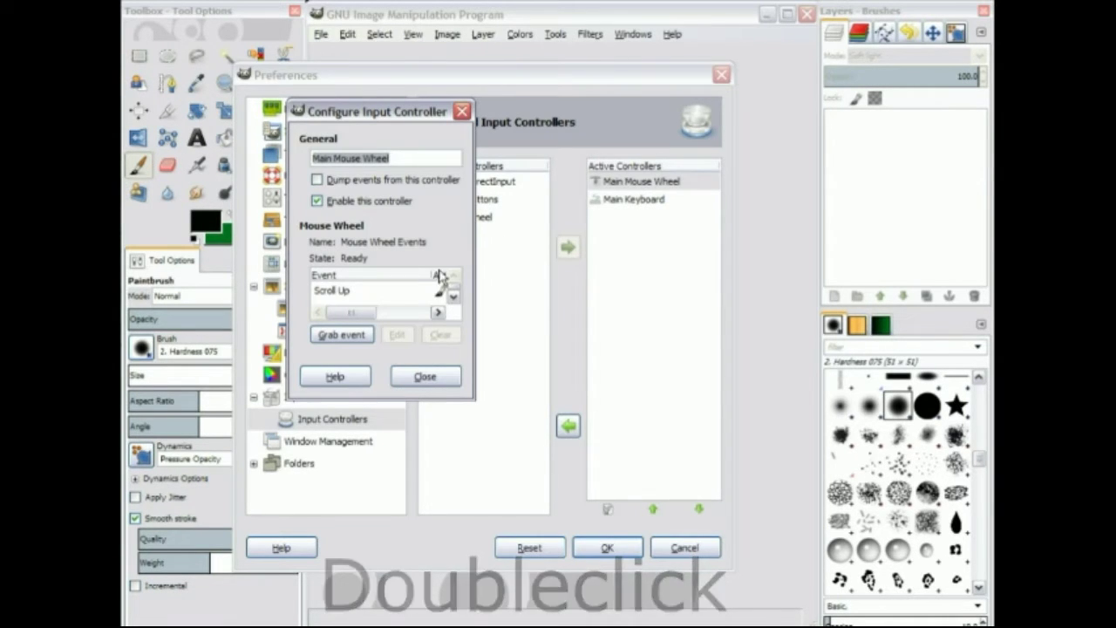
left_click(394, 293)
left_click(397, 337)
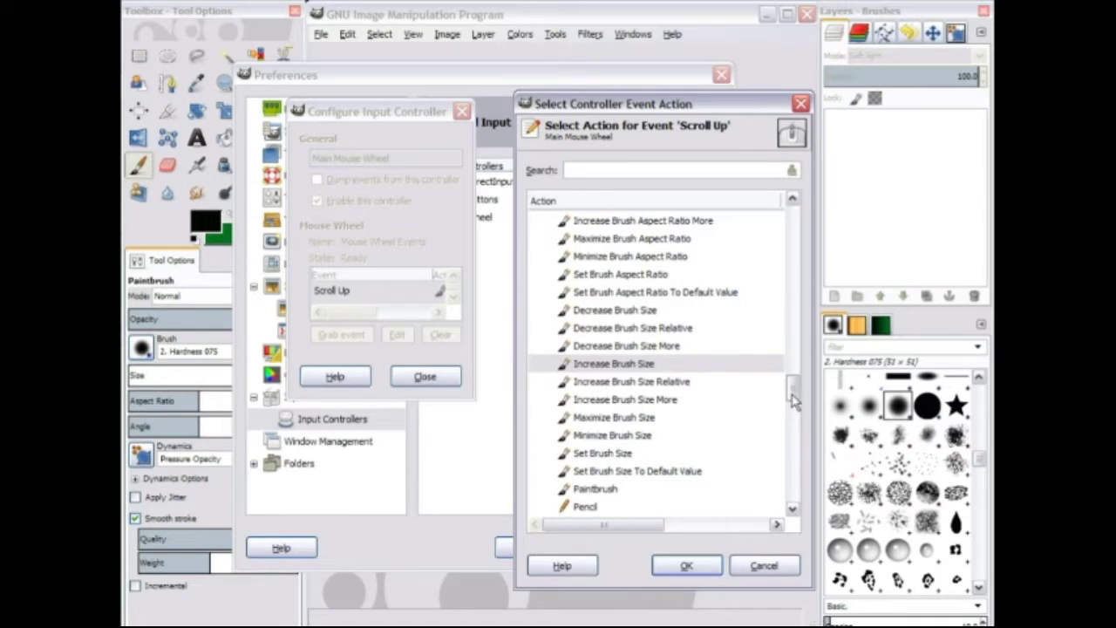
Examine the Tools category of the Scroll Up action list down to the brush angle, aspect ratio and size actions.
left_click_drag(798, 398, 796, 204)
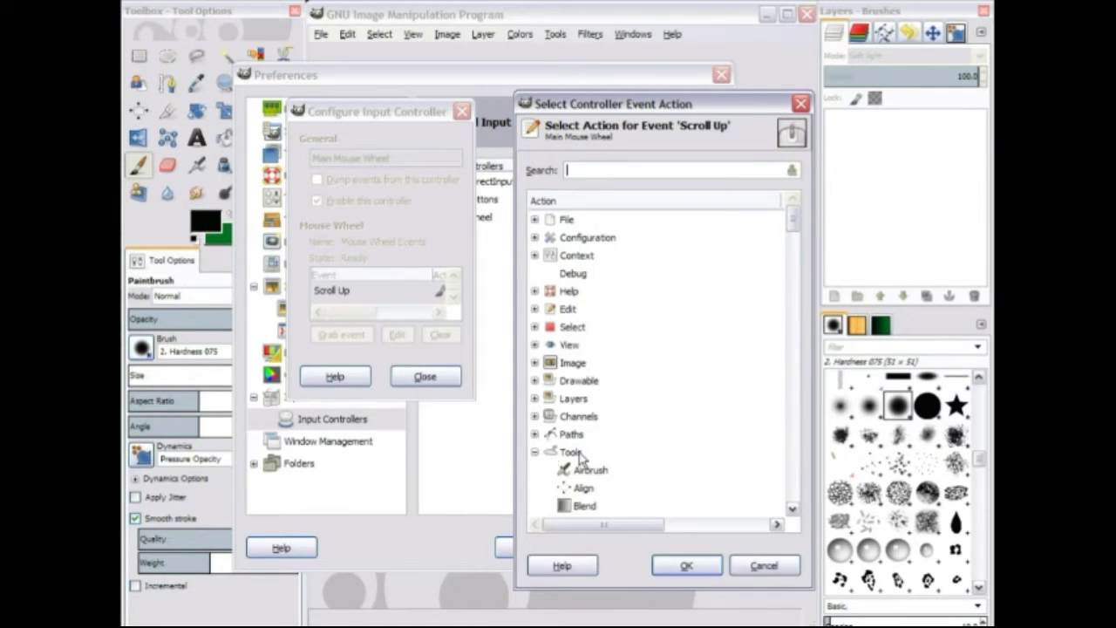
left_click(534, 452)
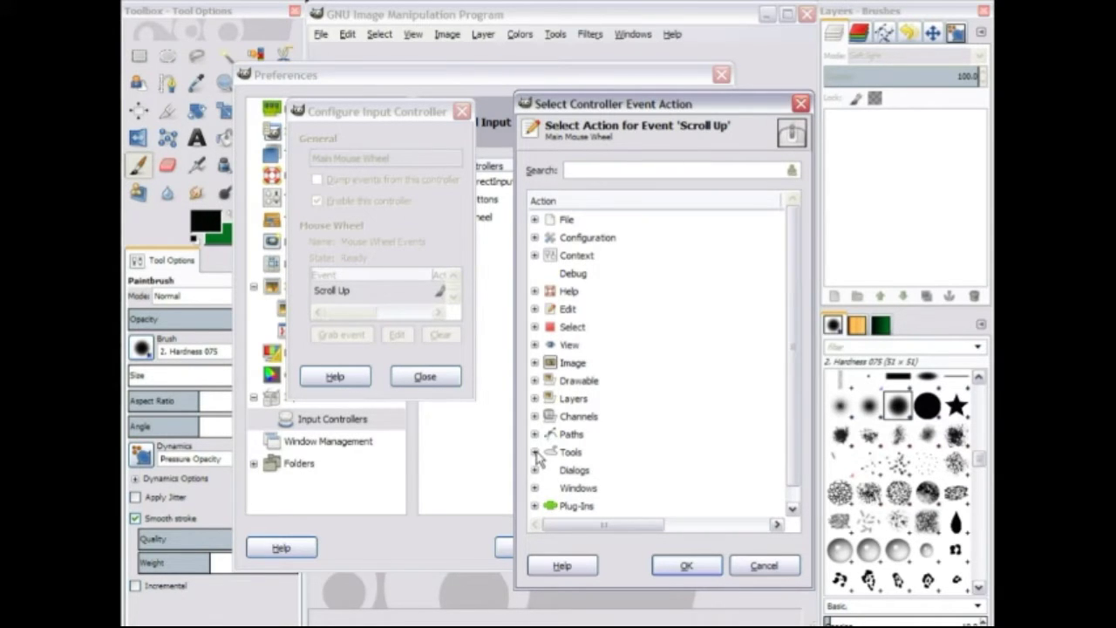
left_click(534, 452)
scroll(672, 428, "down", 10)
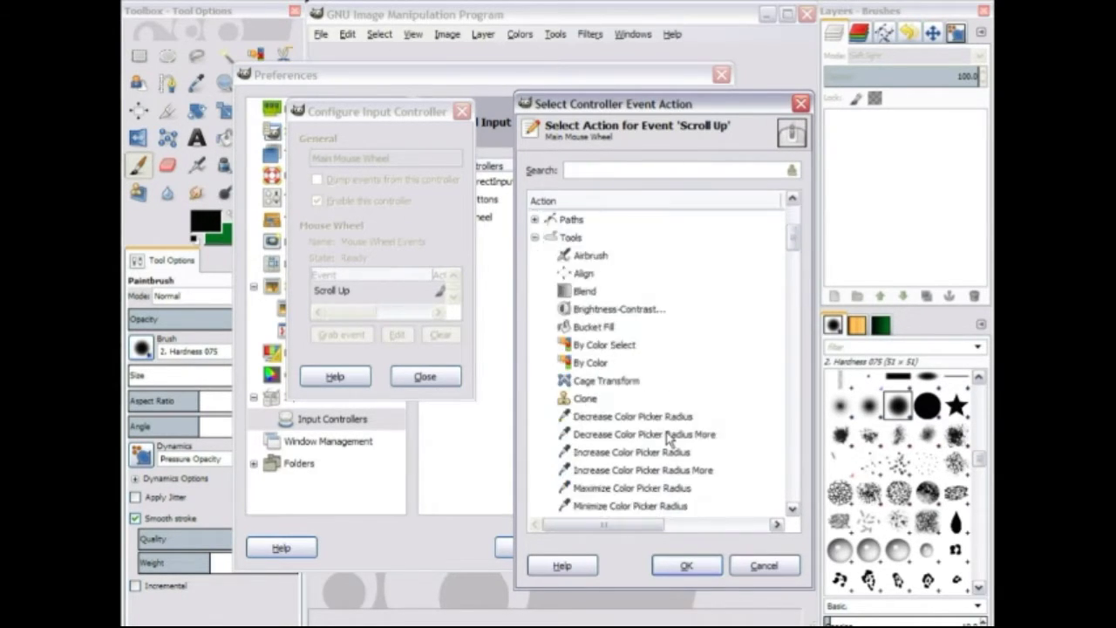
scroll(668, 438, "down", 12)
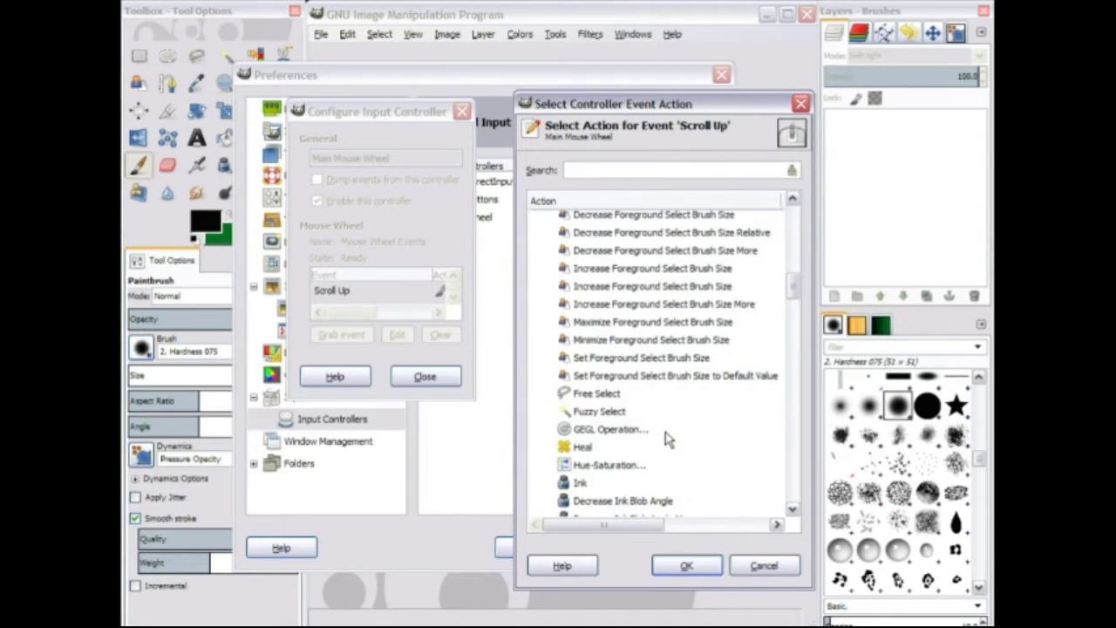
scroll(667, 439, "down", 12)
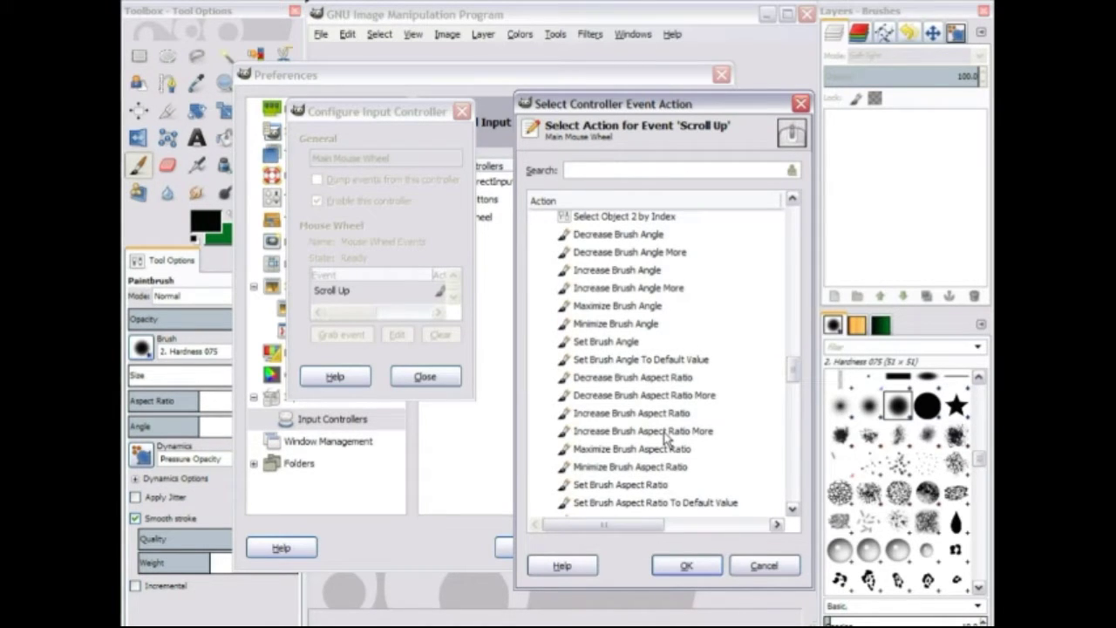
scroll(665, 441, "down", 1)
scroll(666, 441, "down", 1)
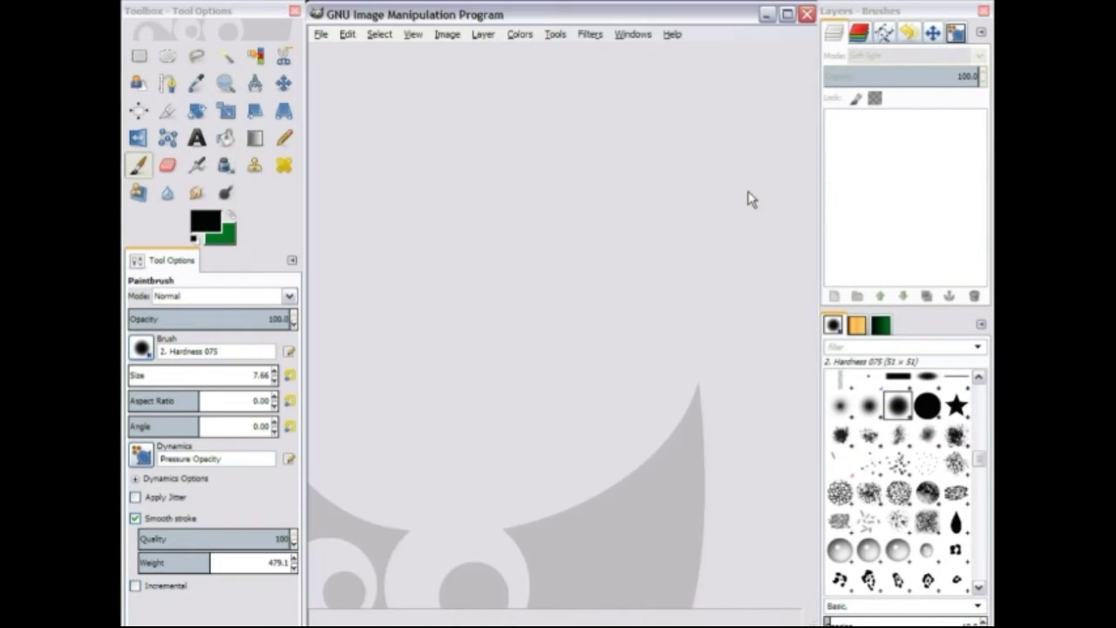
Create a new 1000 x 1000 px image.
left_click(321, 34)
left_click(340, 55)
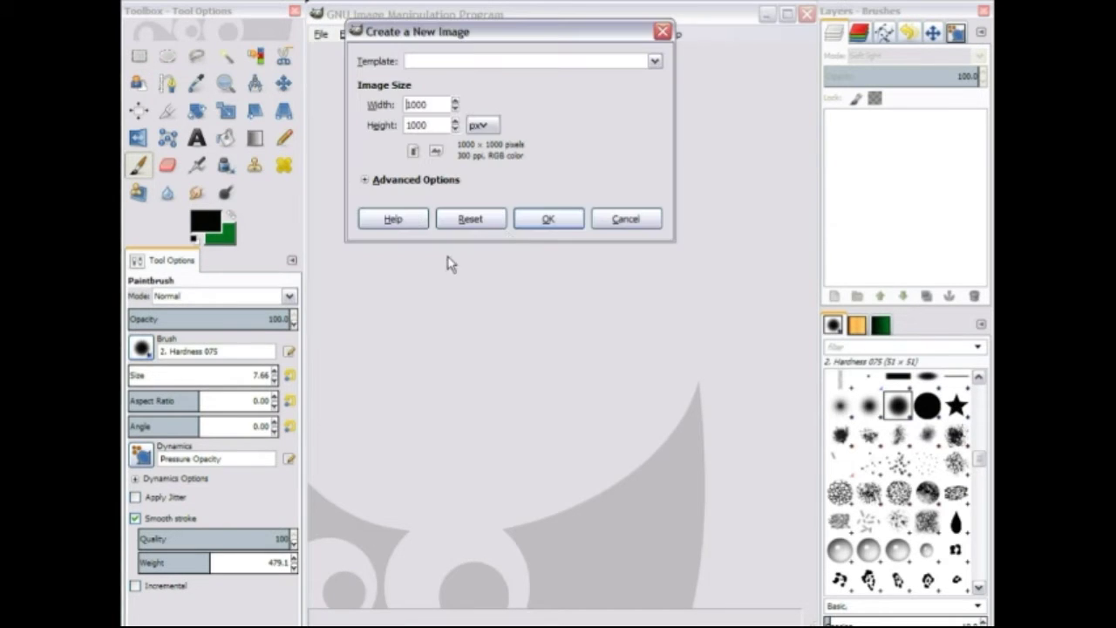
left_click(548, 219)
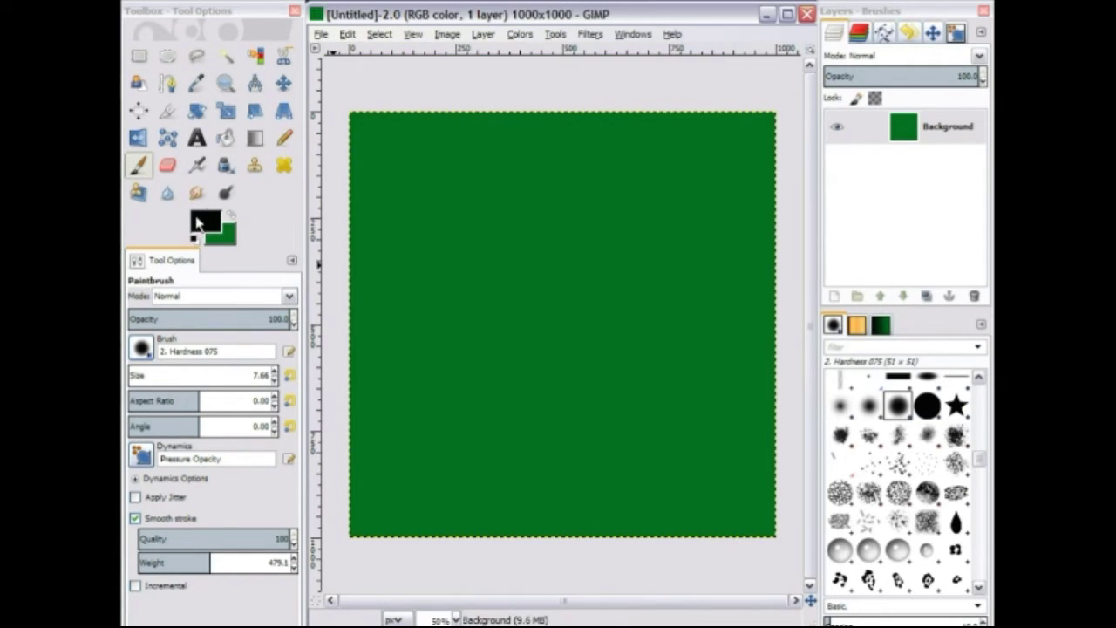
Set the Paintbrush size to 54 and paint a thick black stroke on the upper part of the green canvas.
left_click(140, 167)
key("bracketleft")
key("bracketleft")
key("bracketleft")
key("bracketleft")
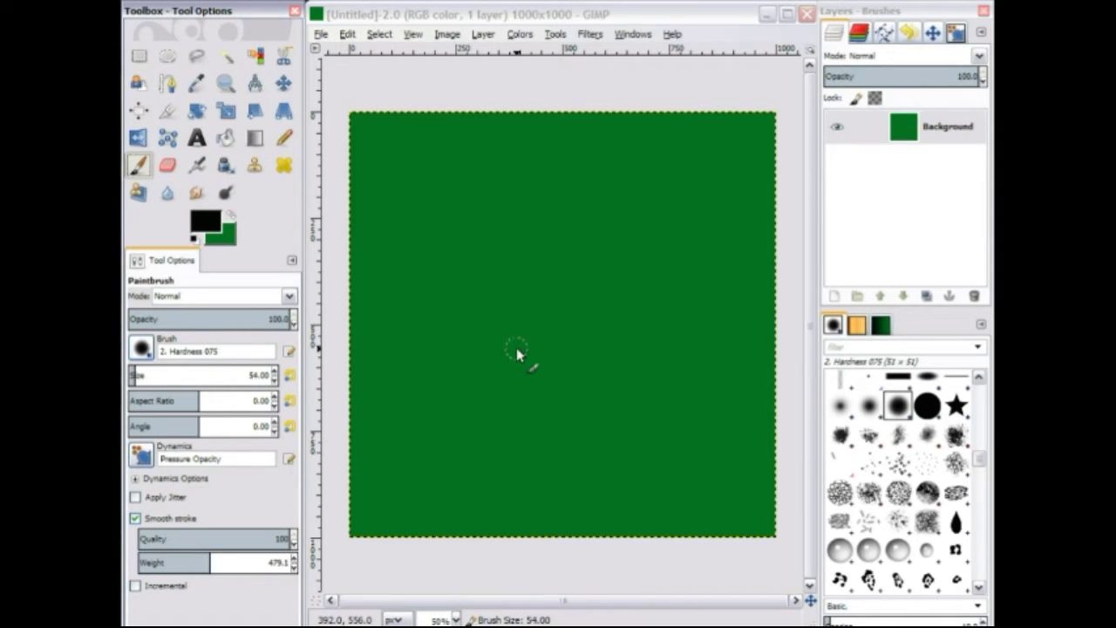
mouse_move(537, 221)
left_mouse_down()
mouse_move(421, 327)
mouse_move(616, 227)
left_mouse_up()
Set the Paintbrush size to 66.
key("bracketleft")
key("bracketleft")
key("bracketleft")
key("bracketleft")
key("bracketleft")
key("bracketleft")
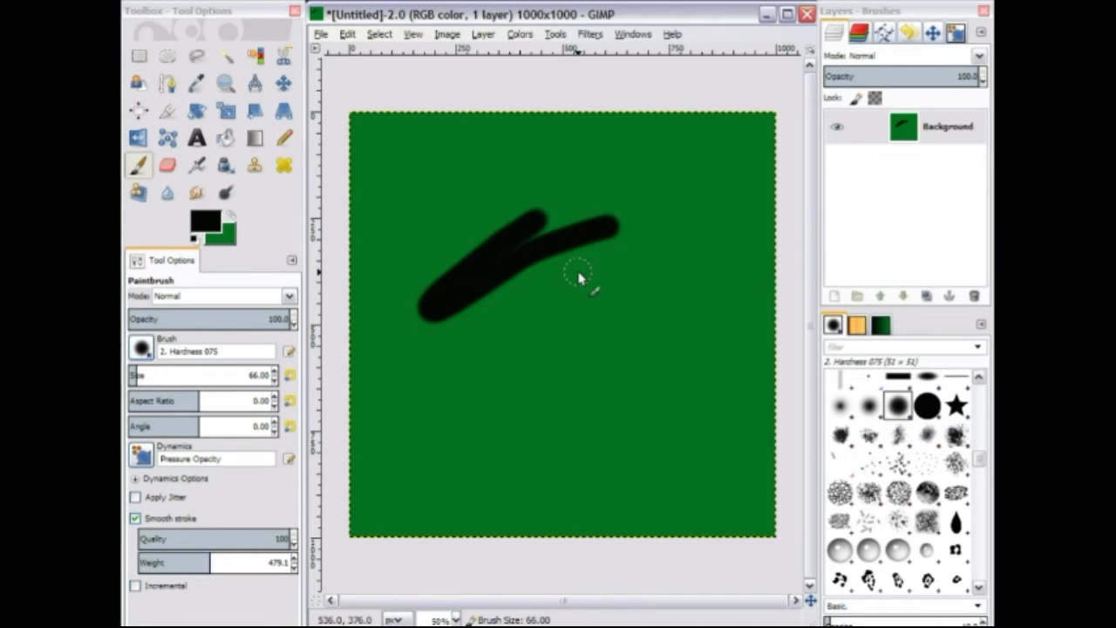
Vary the Paintbrush size in small steps and paint a thin looping black stroke across the green canvas.
key("bracketleft")
key("bracketleft")
key("bracketleft")
key("bracketleft")
key("bracketleft")
key("bracketleft")
key("bracketleft")
key("bracketleft")
key("bracketleft")
key("bracketleft")
key("bracketleft")
key("bracketleft")
key("bracketleft")
key("bracketleft")
mouse_move(602, 229)
left_mouse_down()
mouse_move(516, 344)
mouse_move(456, 382)
mouse_move(416, 384)
mouse_move(475, 340)
mouse_move(520, 354)
mouse_move(465, 359)
mouse_move(604, 349)
mouse_move(700, 204)
mouse_move(485, 181)
mouse_move(569, 426)
mouse_move(648, 443)
left_mouse_up()
key("bracketleft")
key("bracketleft")
key("bracketleft")
key("bracketleft")
key("bracketleft")
key("bracketleft")
key("bracketleft")
key("bracketleft")
key("bracketleft")
key("bracketleft")
key("bracketleft")
key("bracketleft")
key("bracketleft")
key("bracketleft")
key("bracketleft")
key("bracketleft")
key("bracketleft")
key("bracketleft")
key("bracketleft")
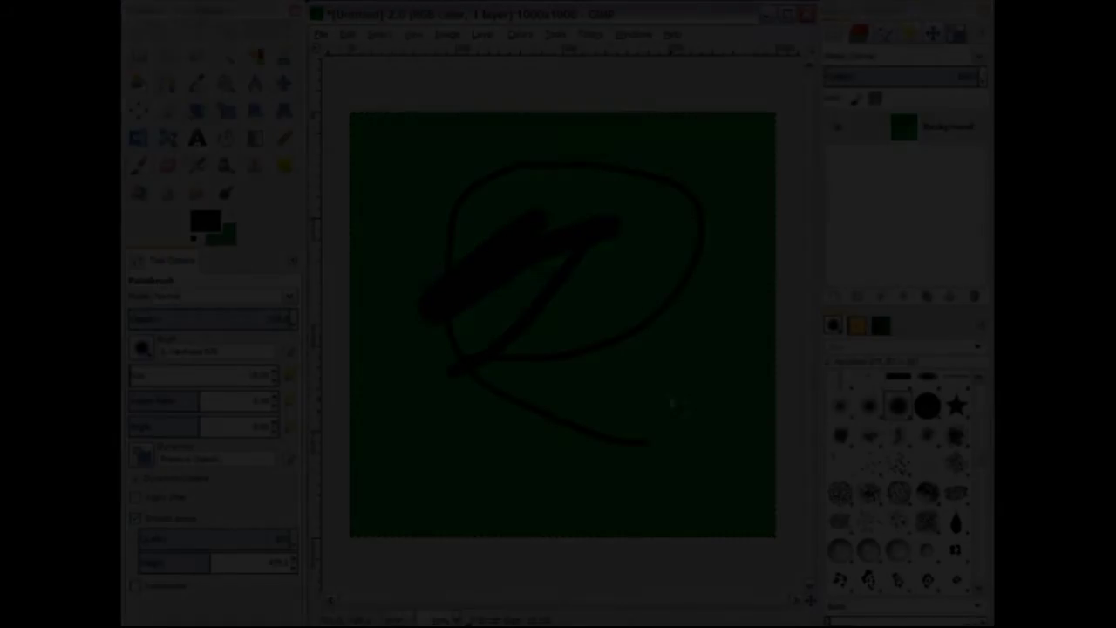